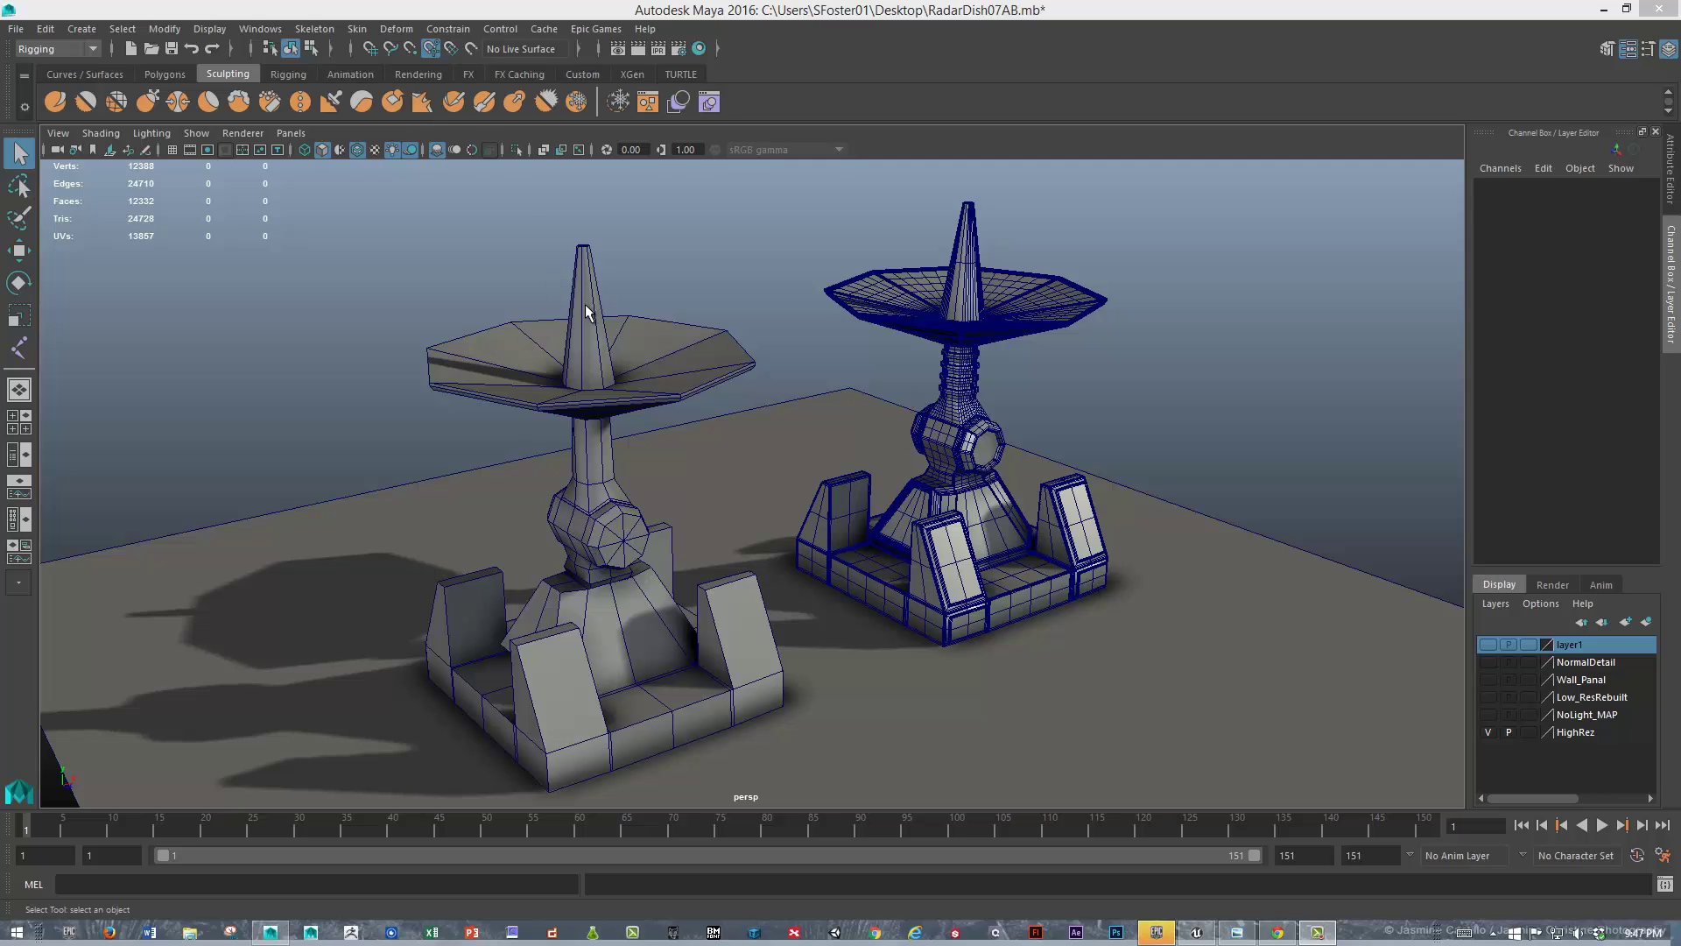
Play the left radar dish's animation with Alt+V, then stop it and scrub back to an early frame
left_click(585, 326)
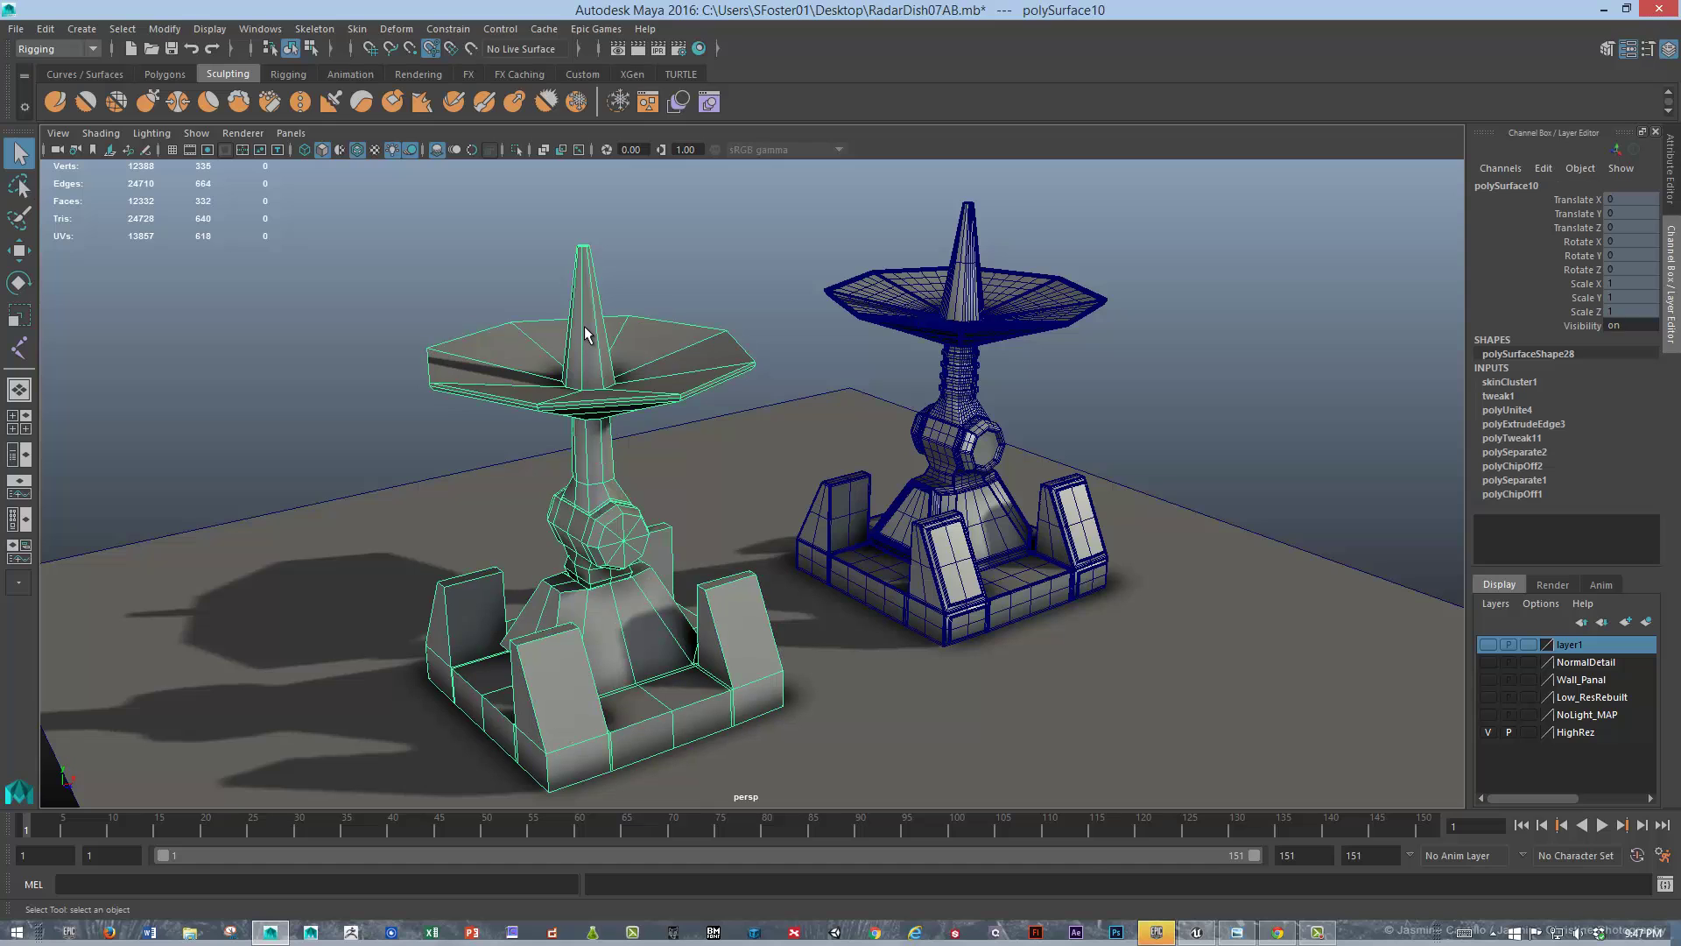
key("alt+v")
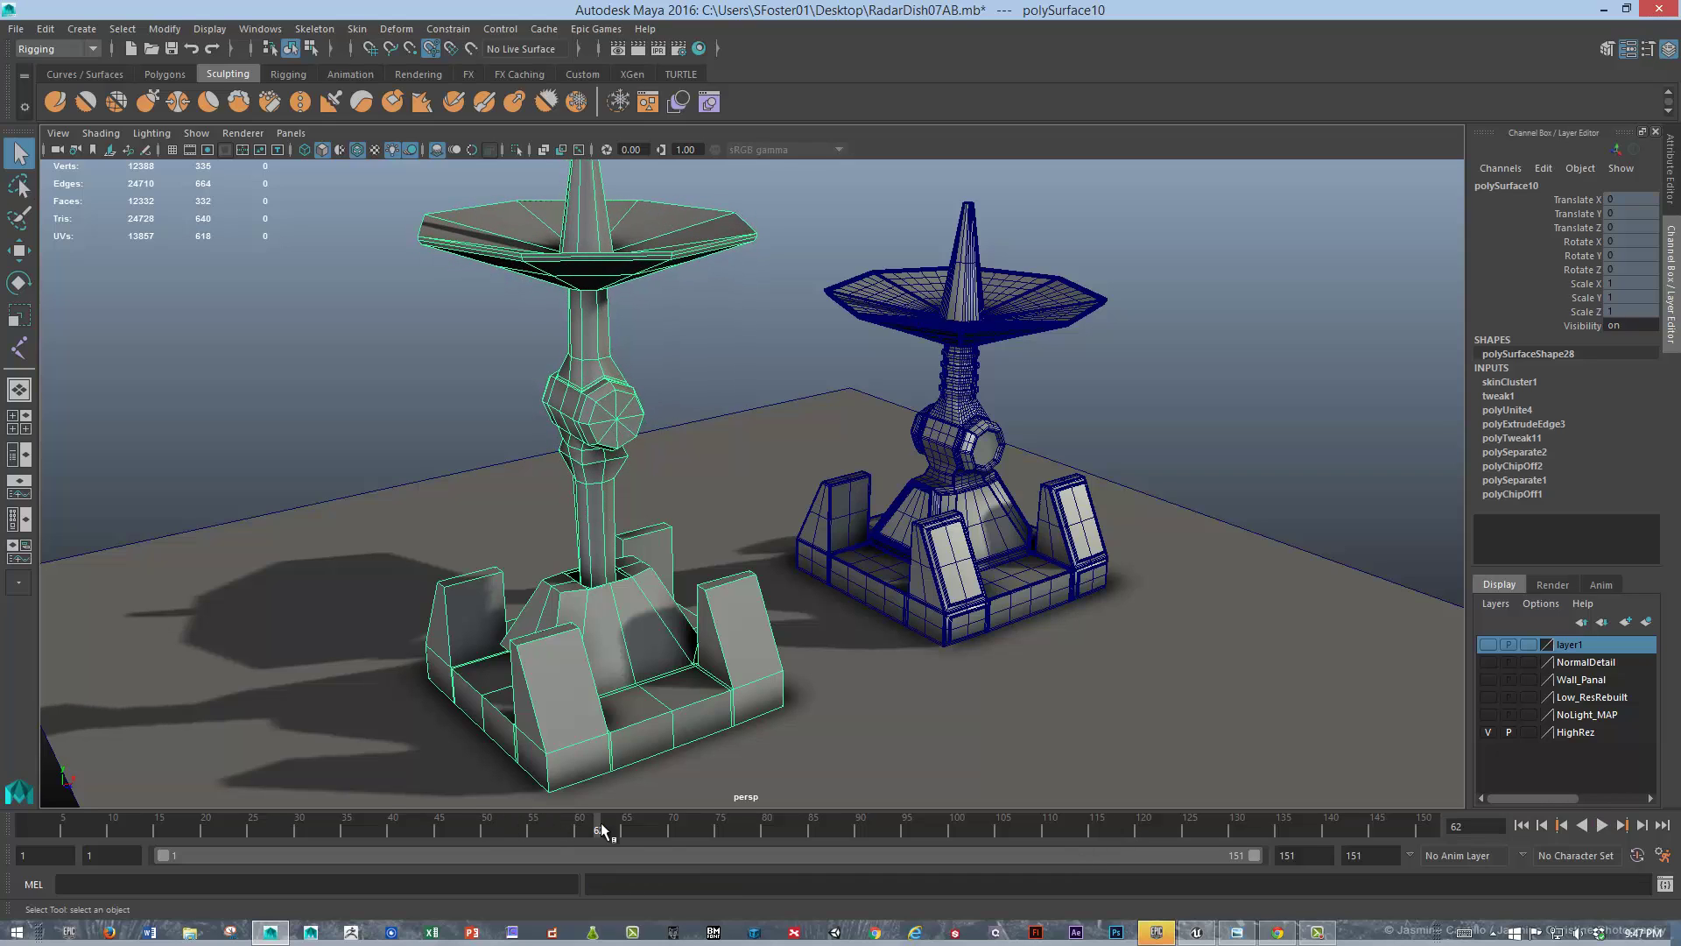
key("Escape")
mouse_move(276, 816)
left_mouse_down()
mouse_move(5, 810)
mouse_move(217, 829)
left_mouse_up()
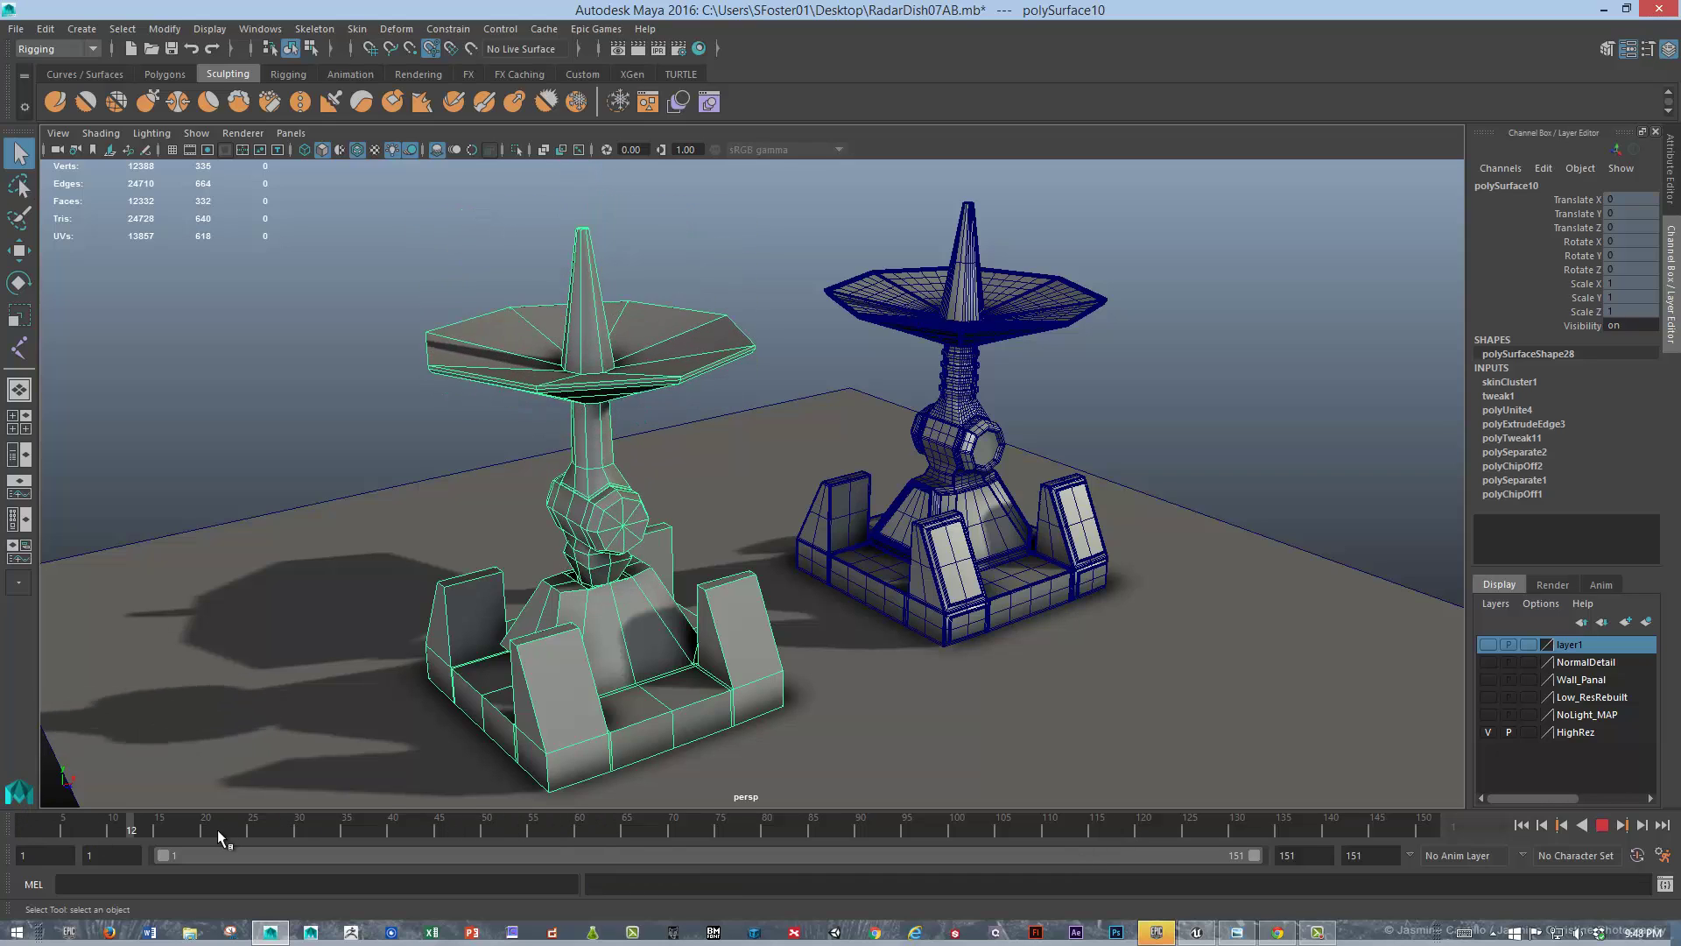
Hide the HighRez layer, switch the view to wireframe and select joint3 at the dish's ball
left_click(1488, 732)
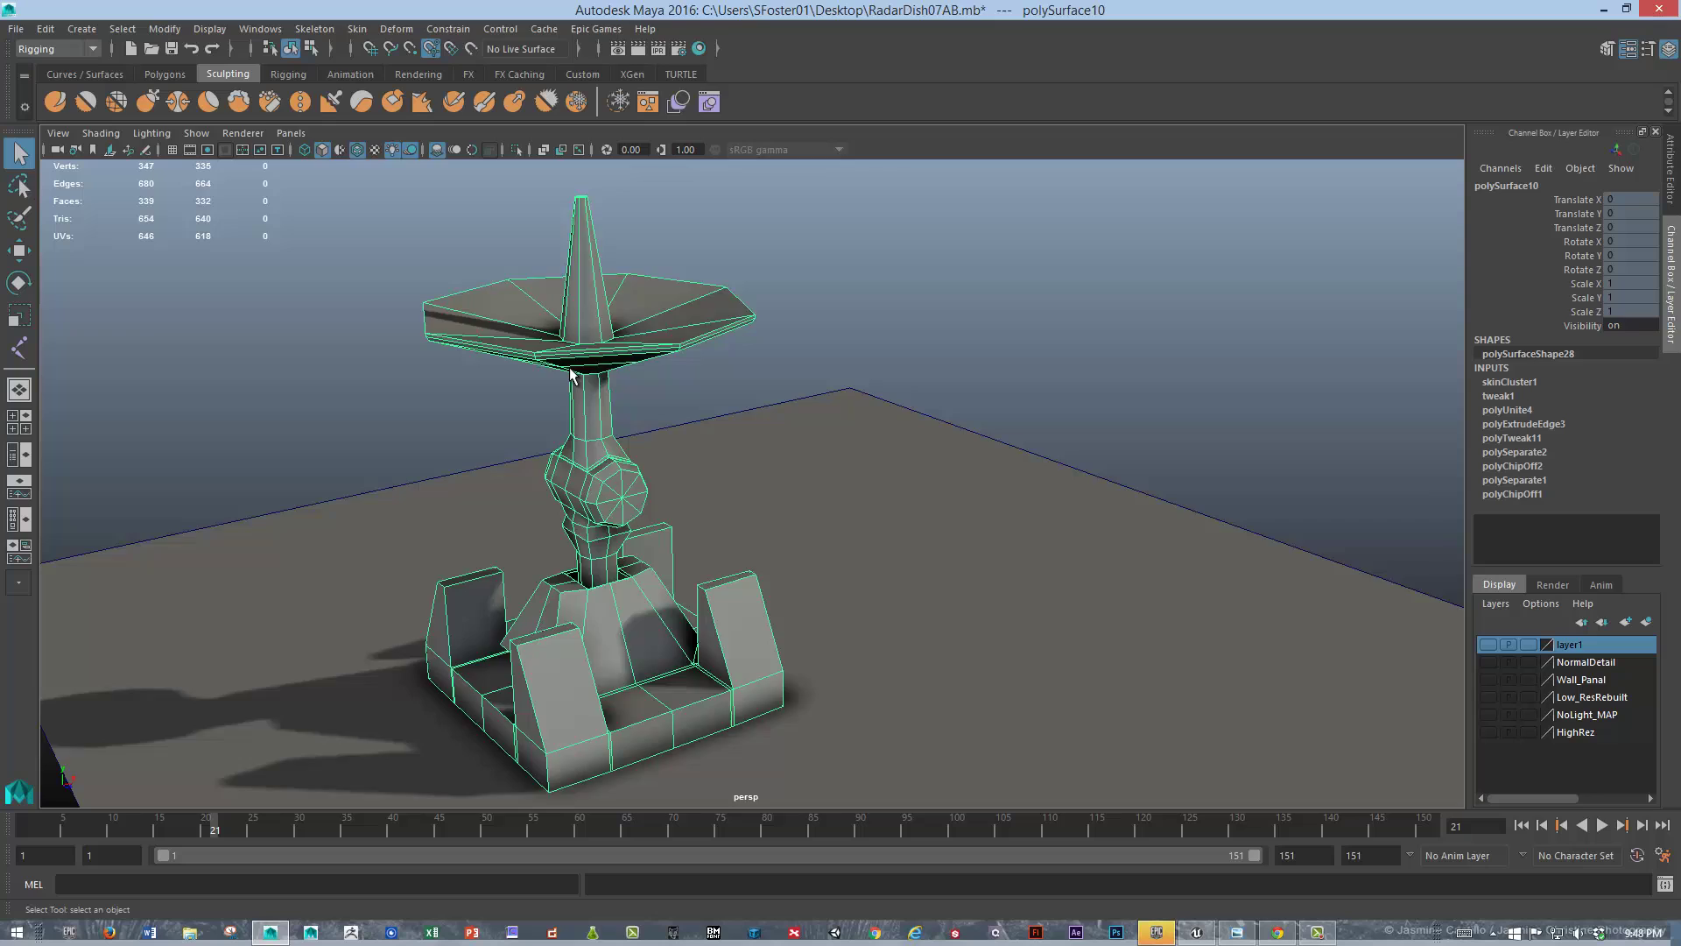
key("4")
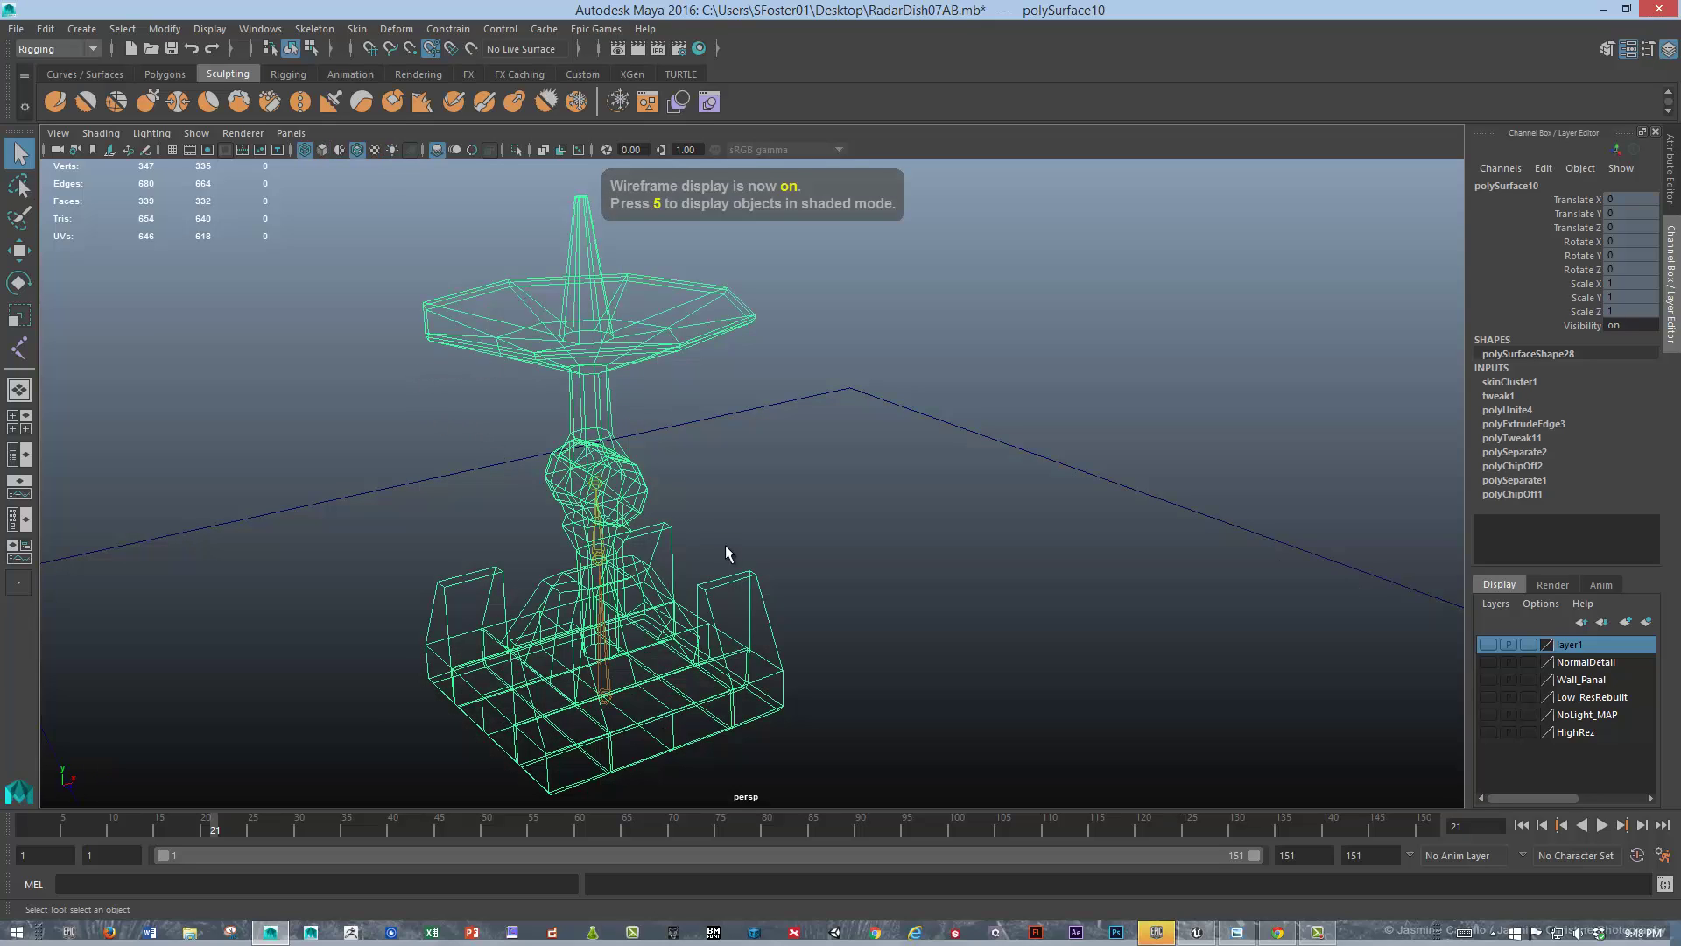
left_click(594, 484)
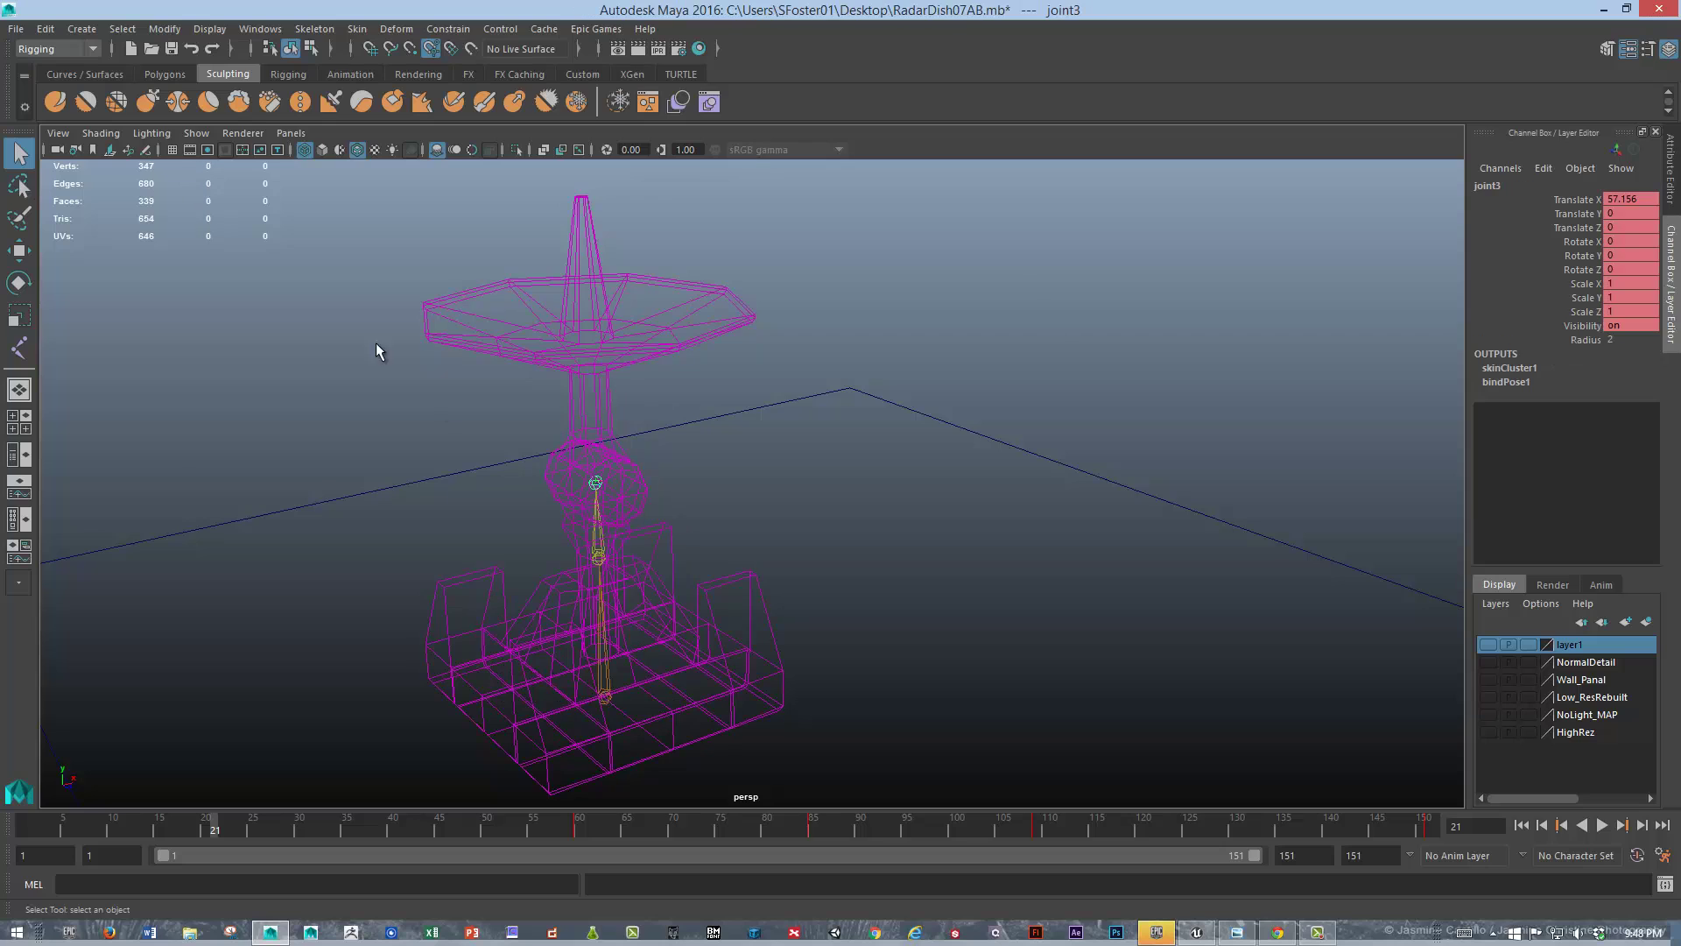
left_click(260, 30)
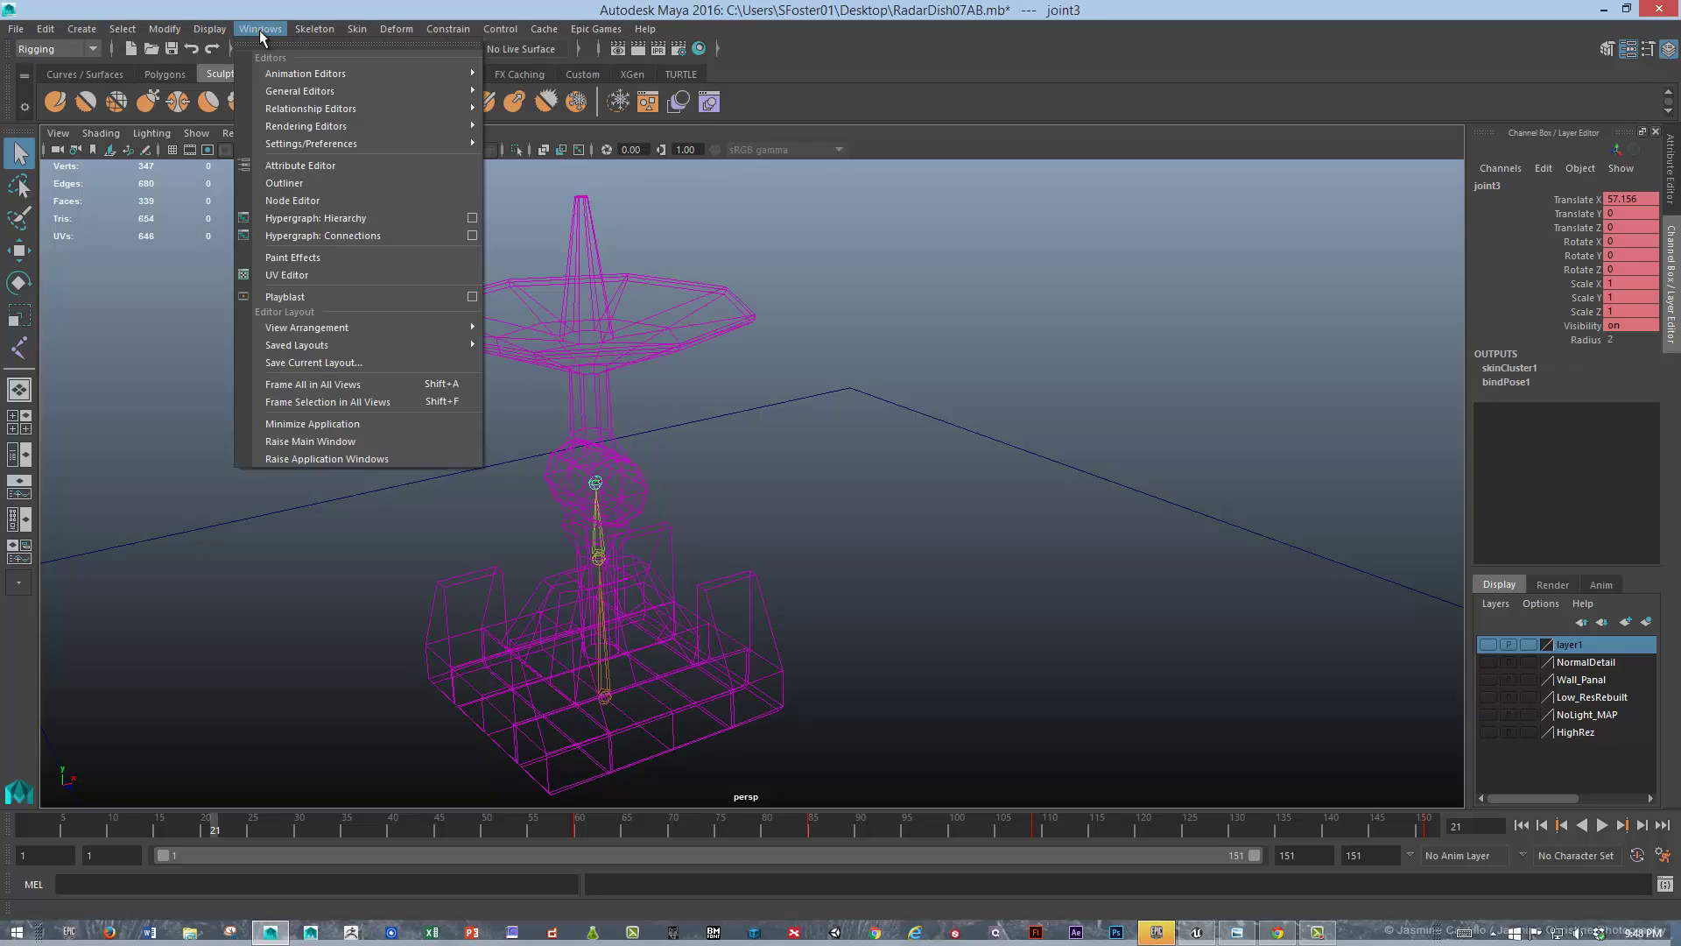
Switch the dish mesh to vertex mode and marquee-select the dish top and neck vertices
left_click(629, 333)
right_click(642, 353)
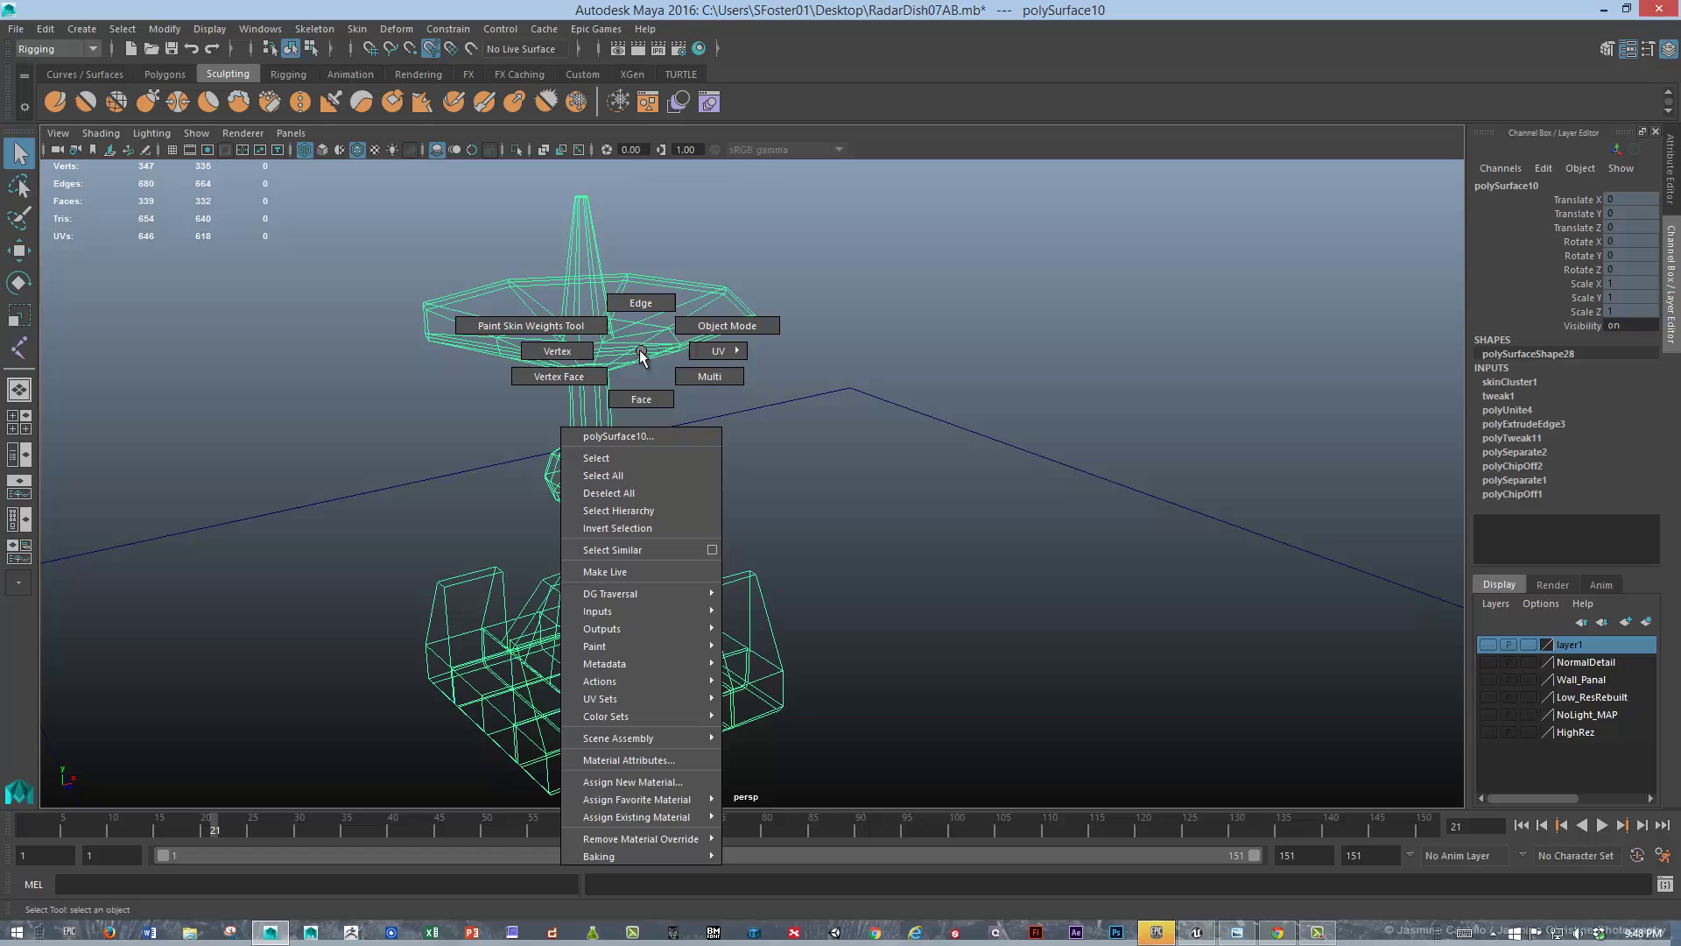
left_click(649, 358)
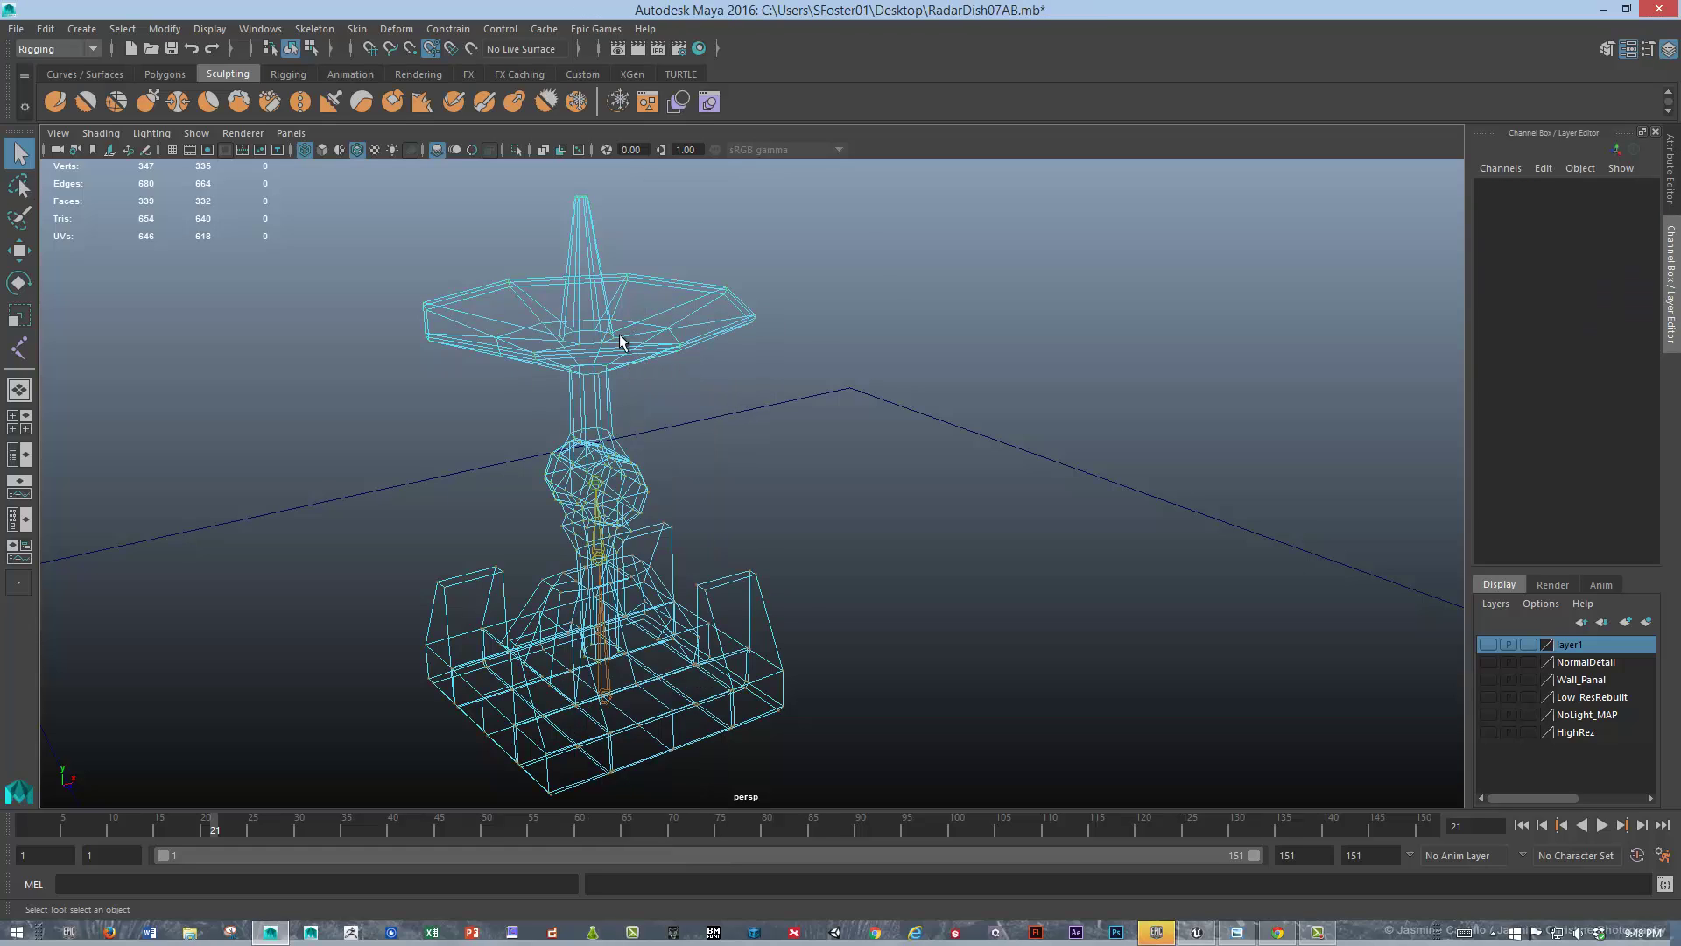
left_click_drag(618, 333, 717, 390)
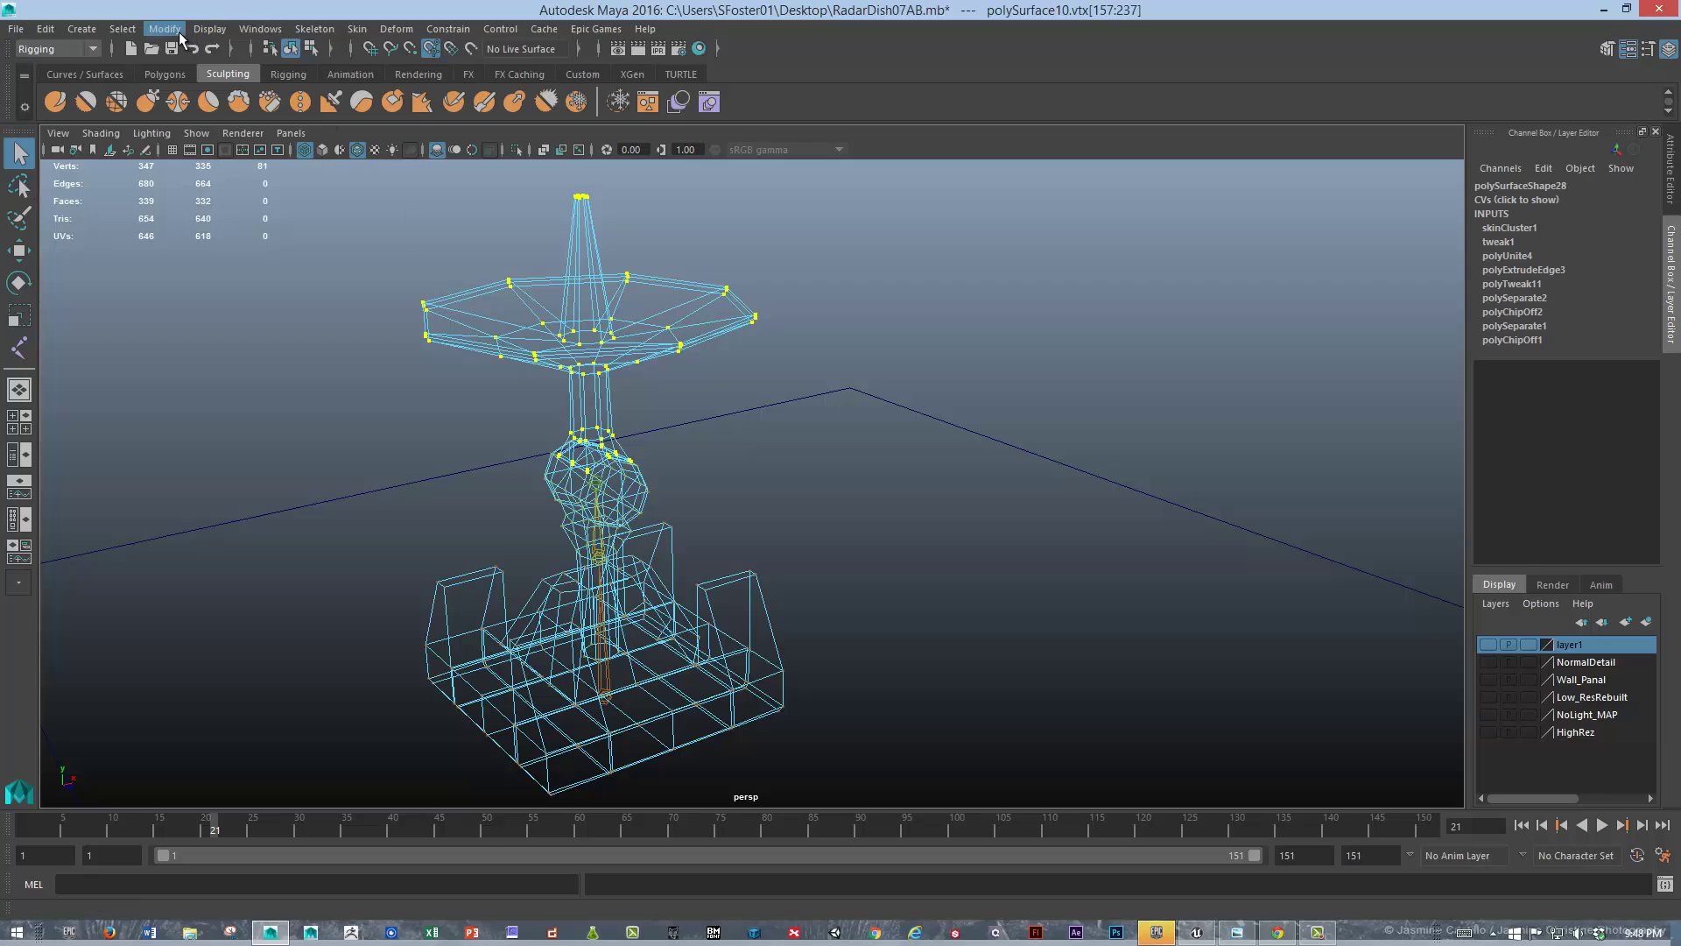
Confirm in the Component Editor that the selected vertices weigh 1.000 on joint3, then return to Object Mode
left_click(257, 30)
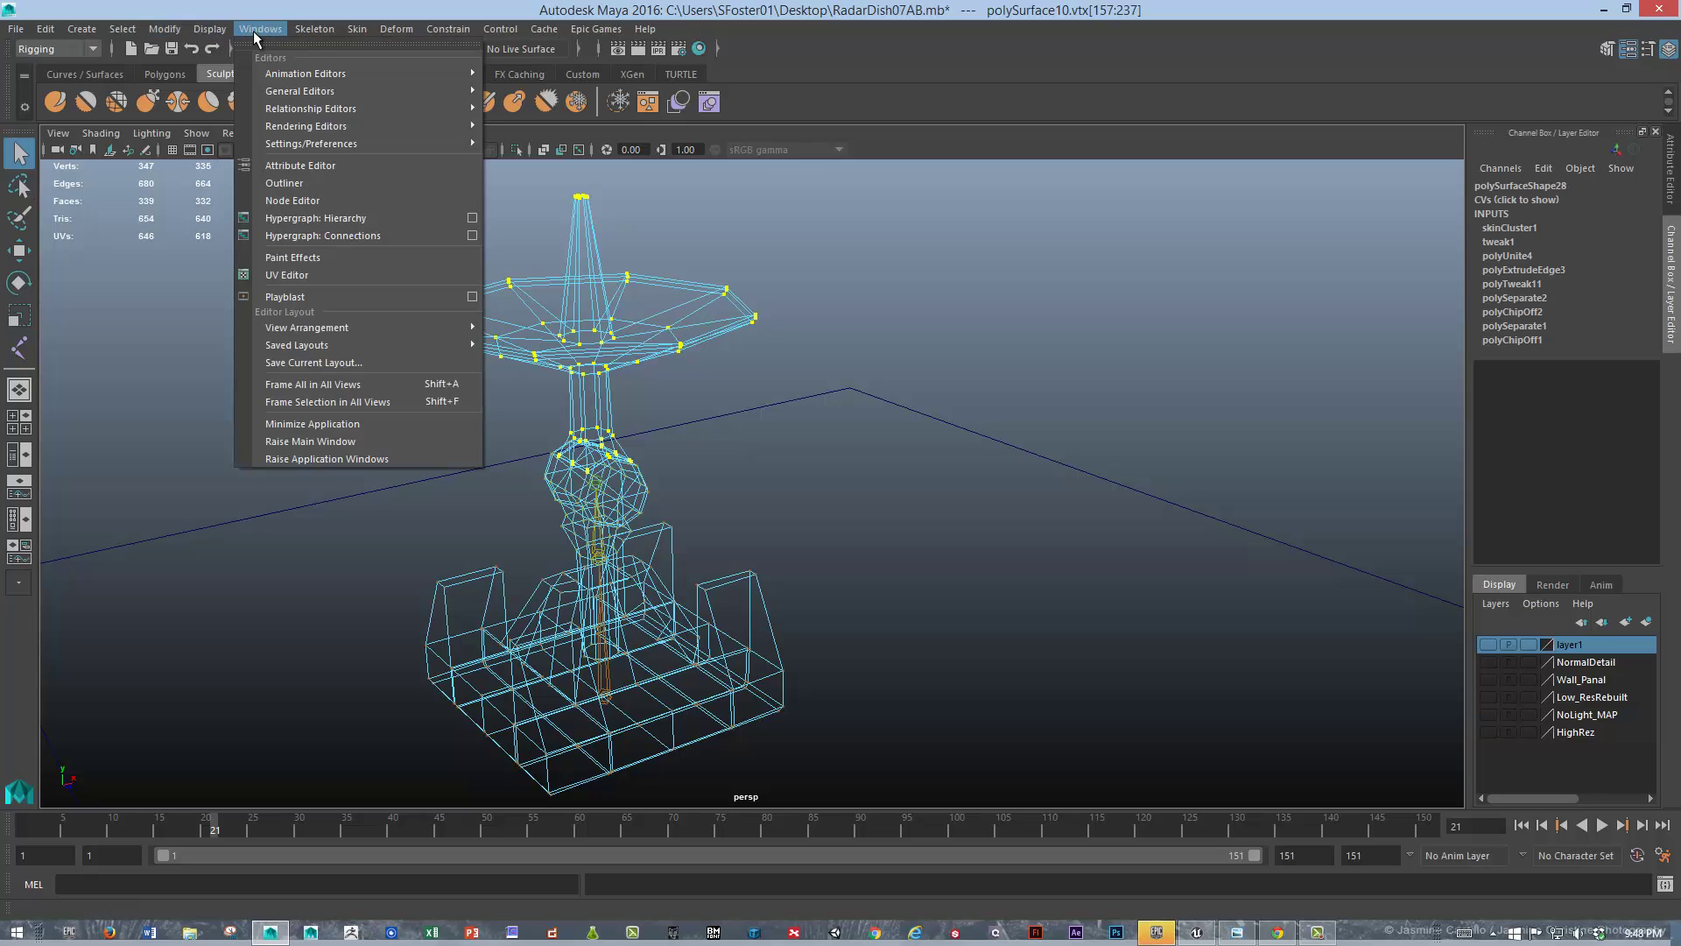
mouse_move(298, 91)
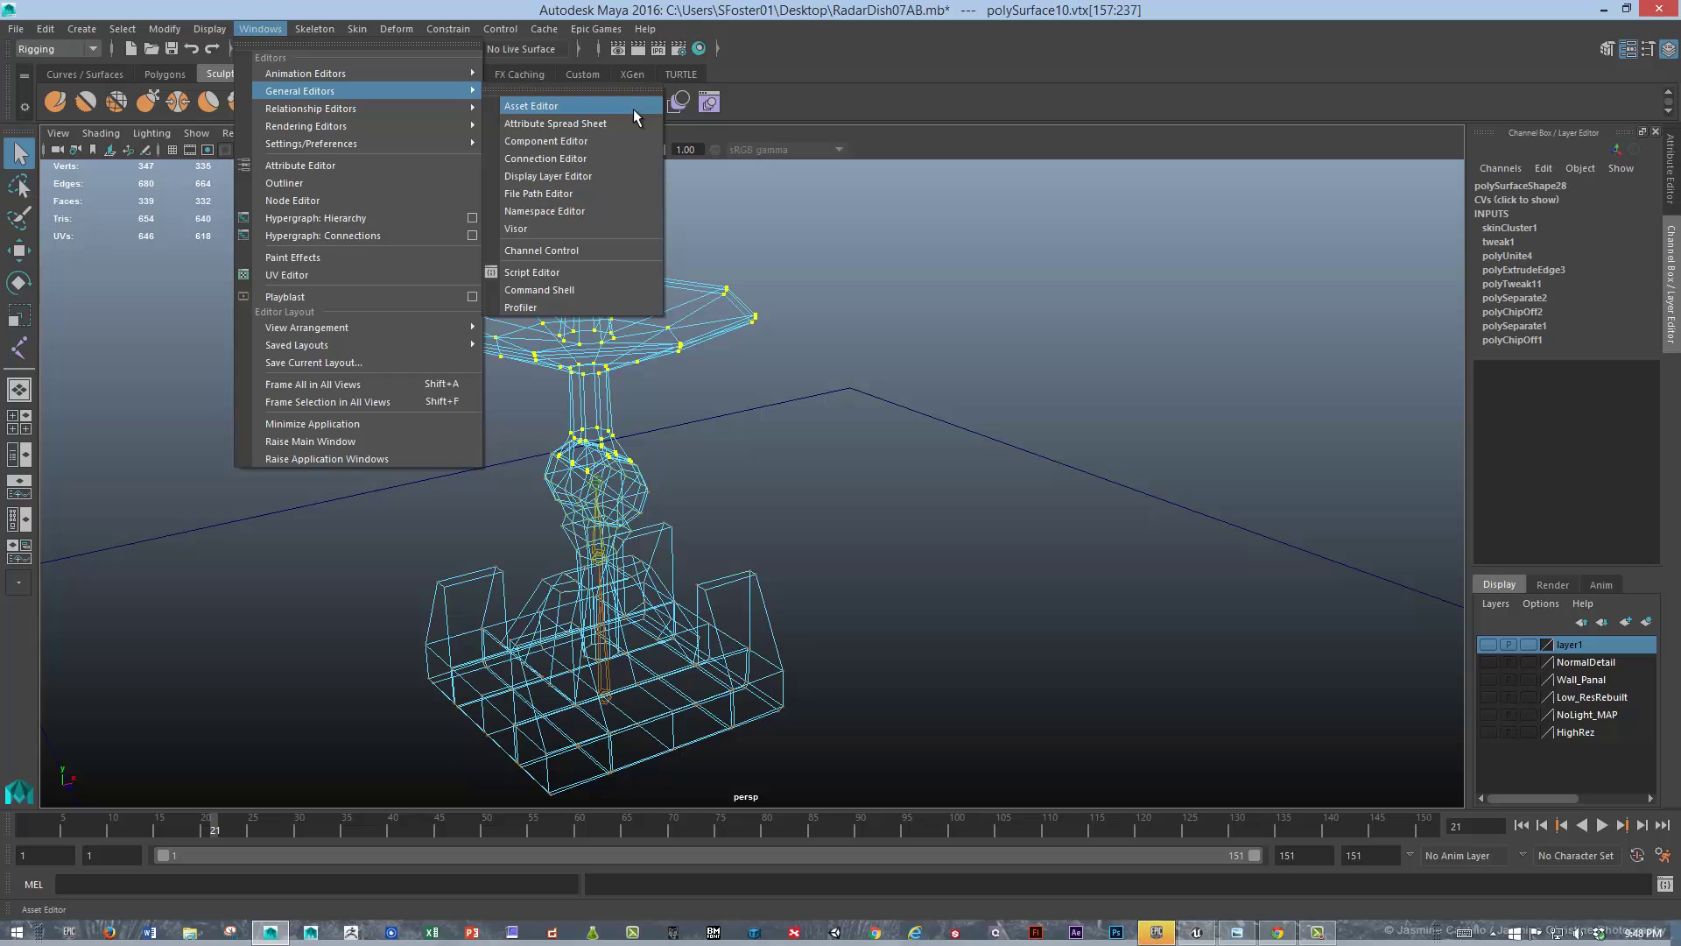
left_click(569, 141)
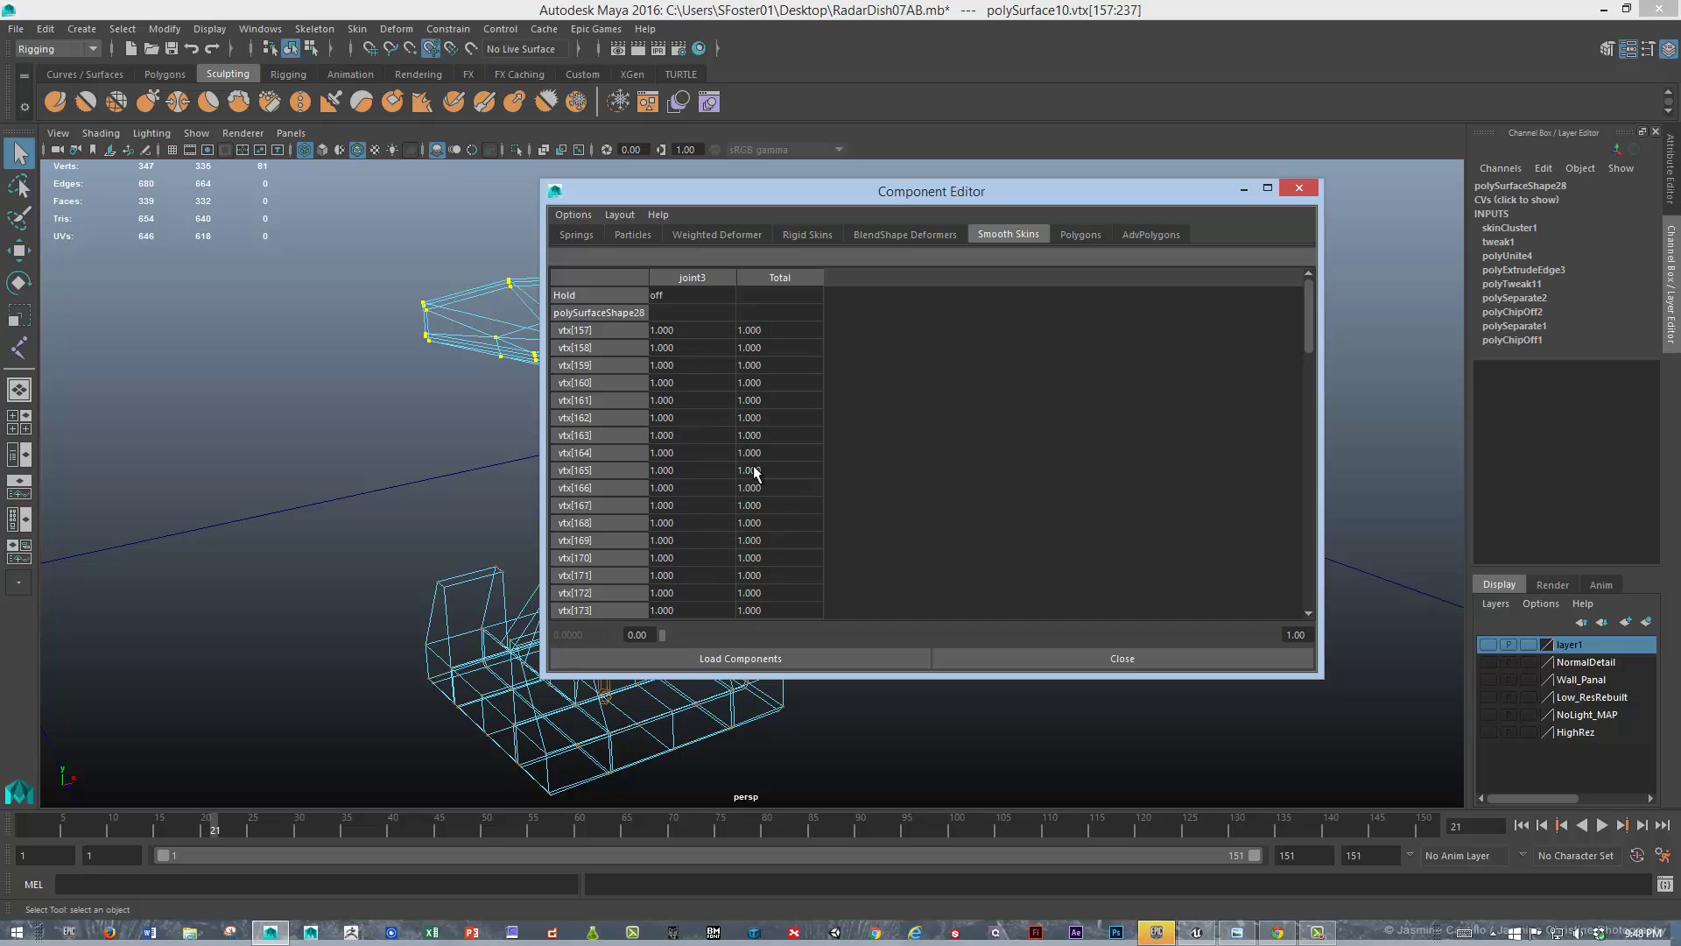
left_click(1299, 189)
right_click_drag(497, 298, 631, 284)
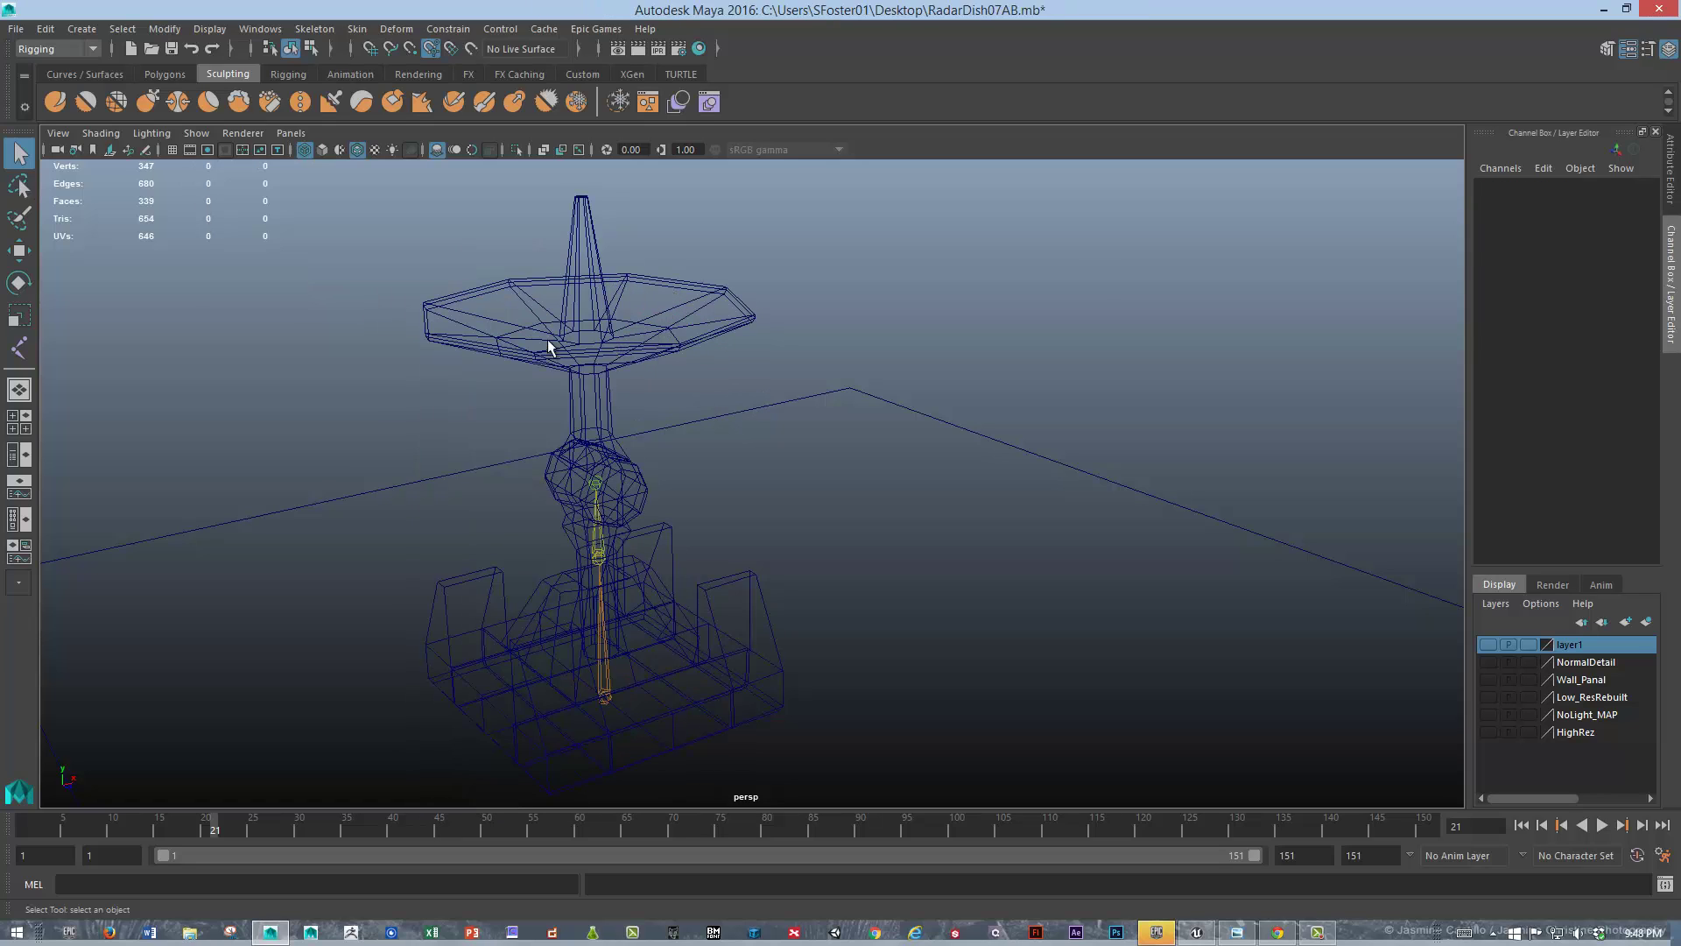
Select joint3, then set the Preferences time unit to NTSC (30 fps) and save
left_click(596, 482)
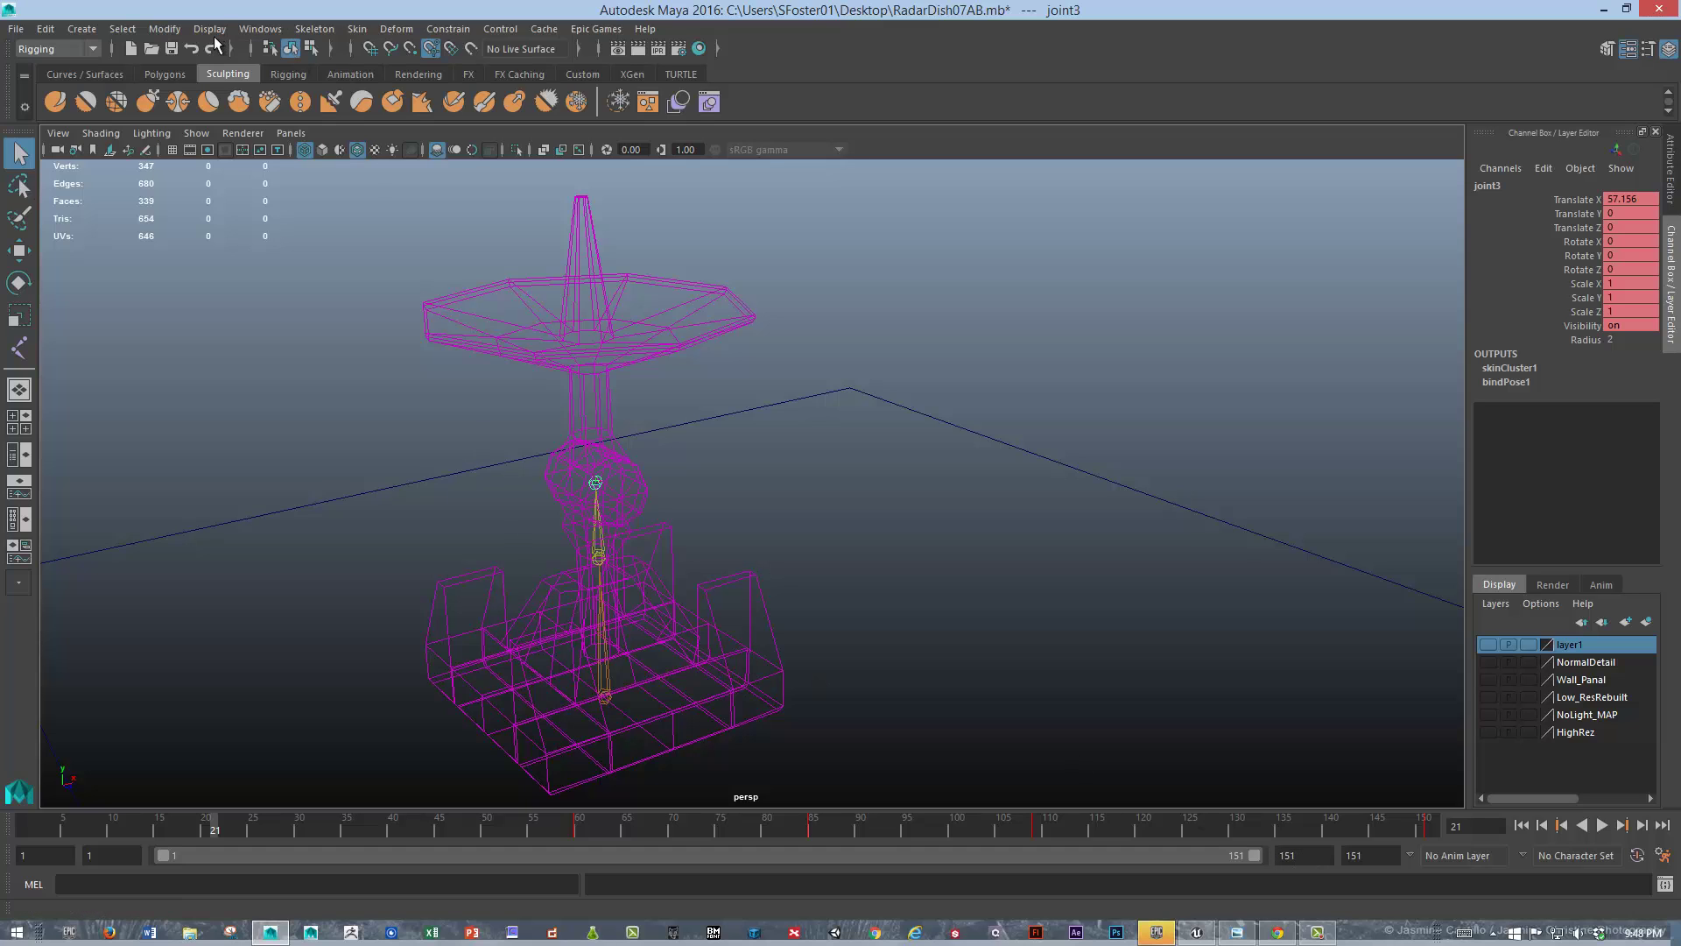
left_click(175, 31)
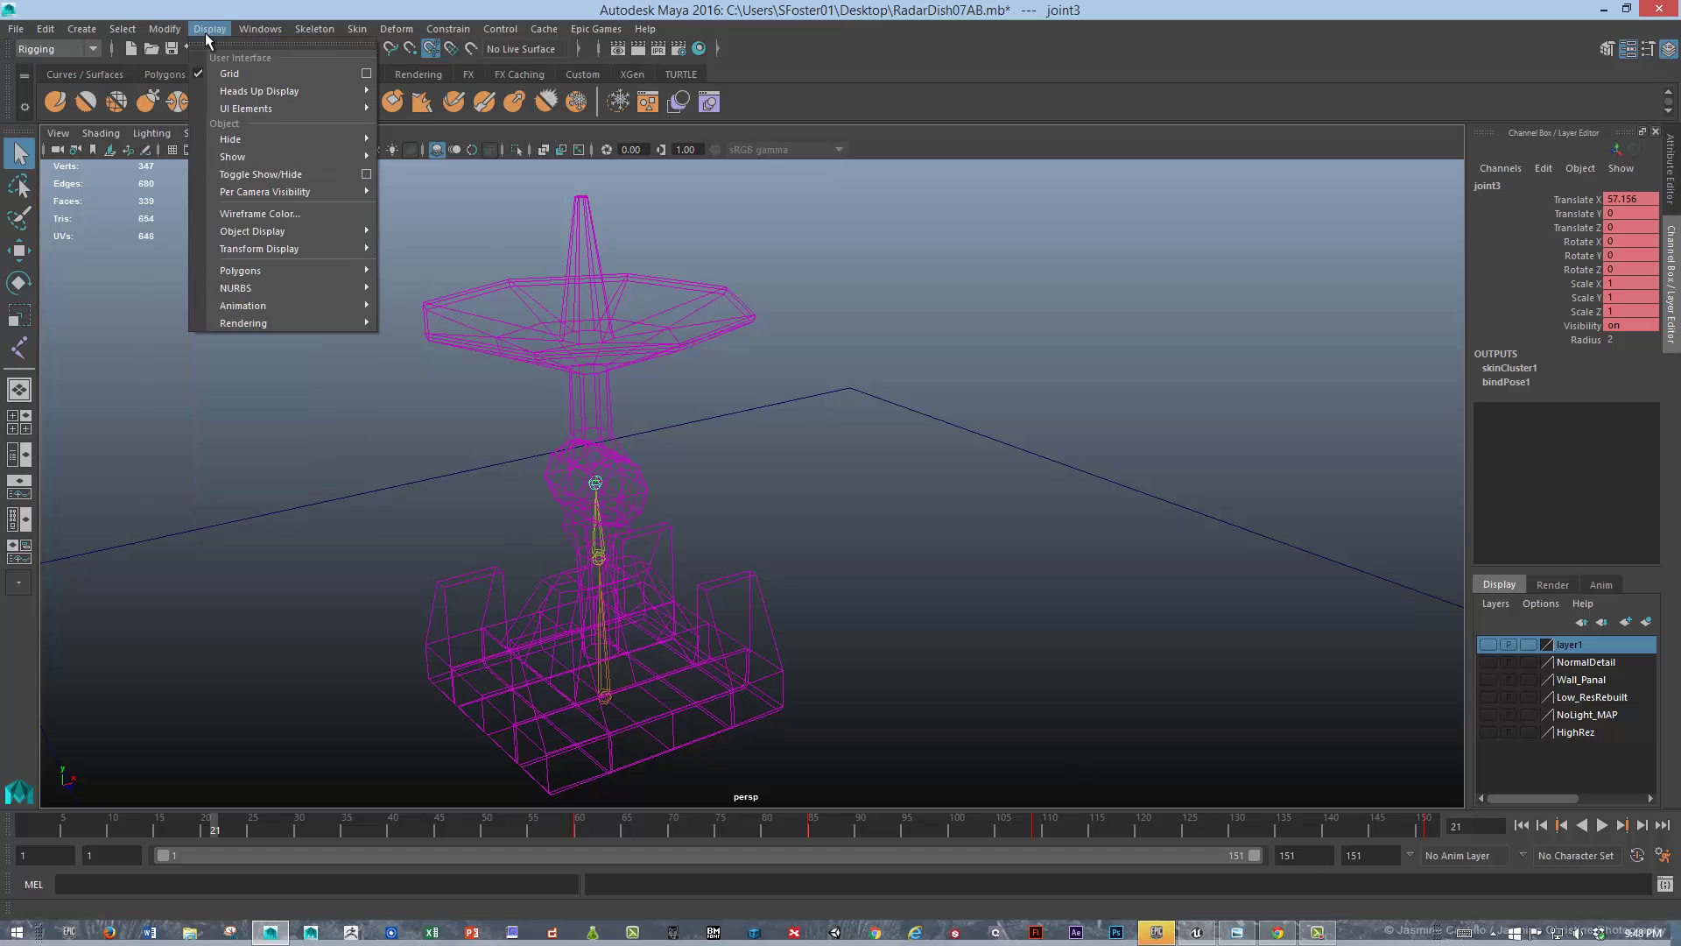
mouse_move(259, 30)
mouse_move(313, 74)
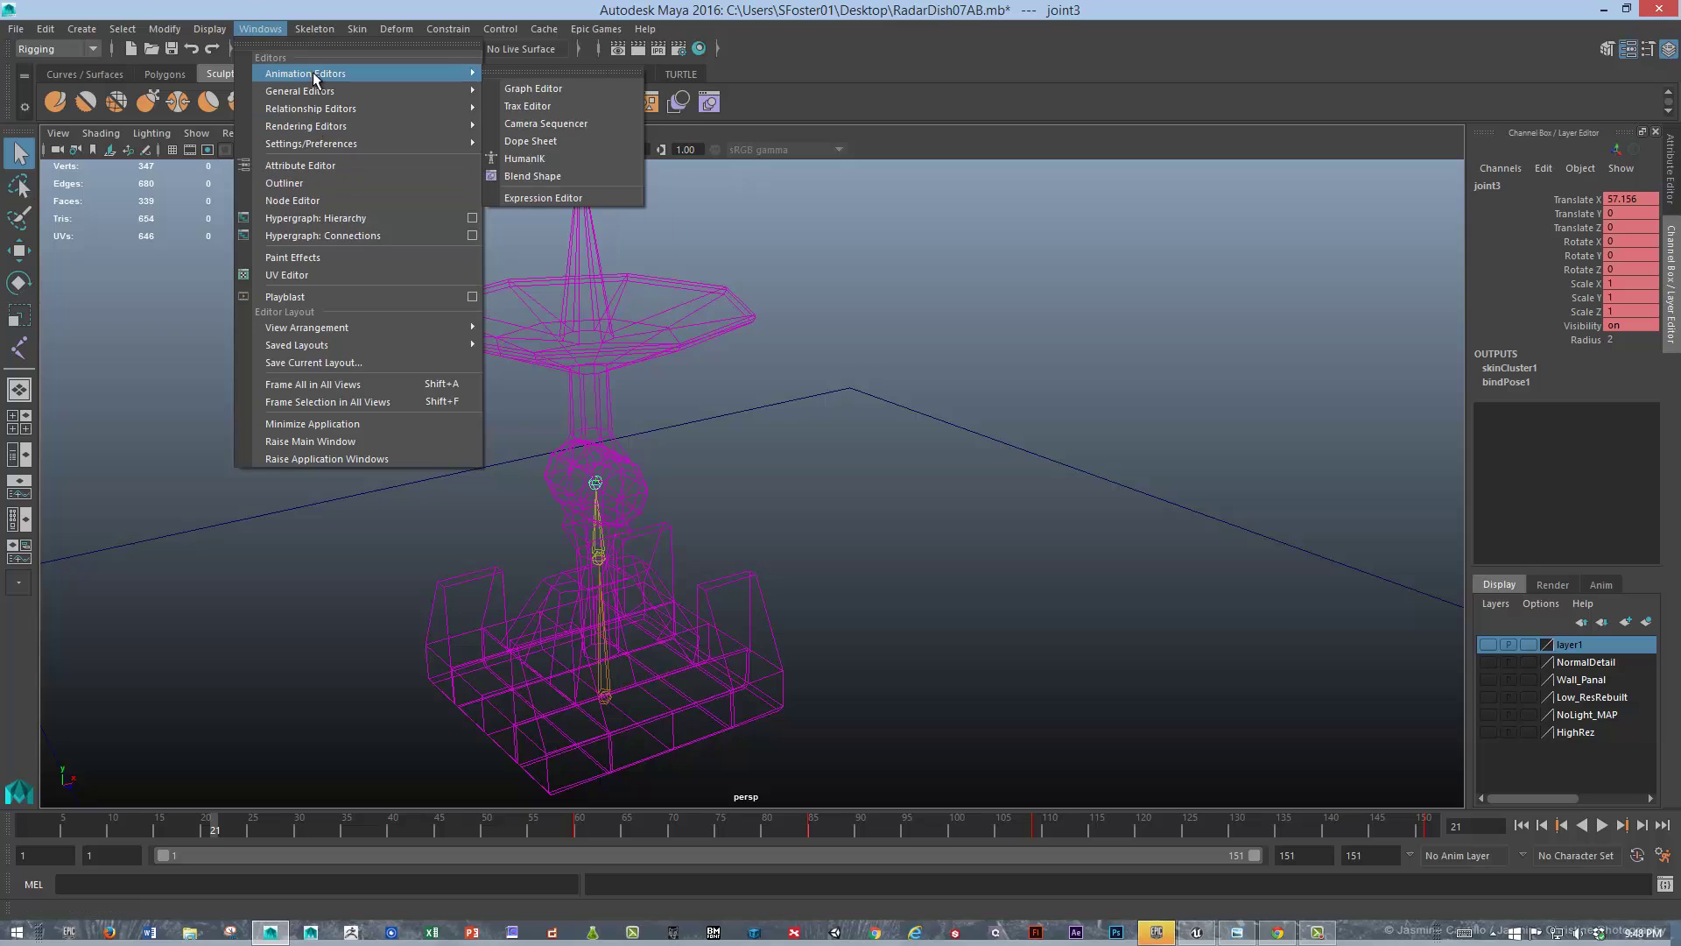
mouse_move(314, 146)
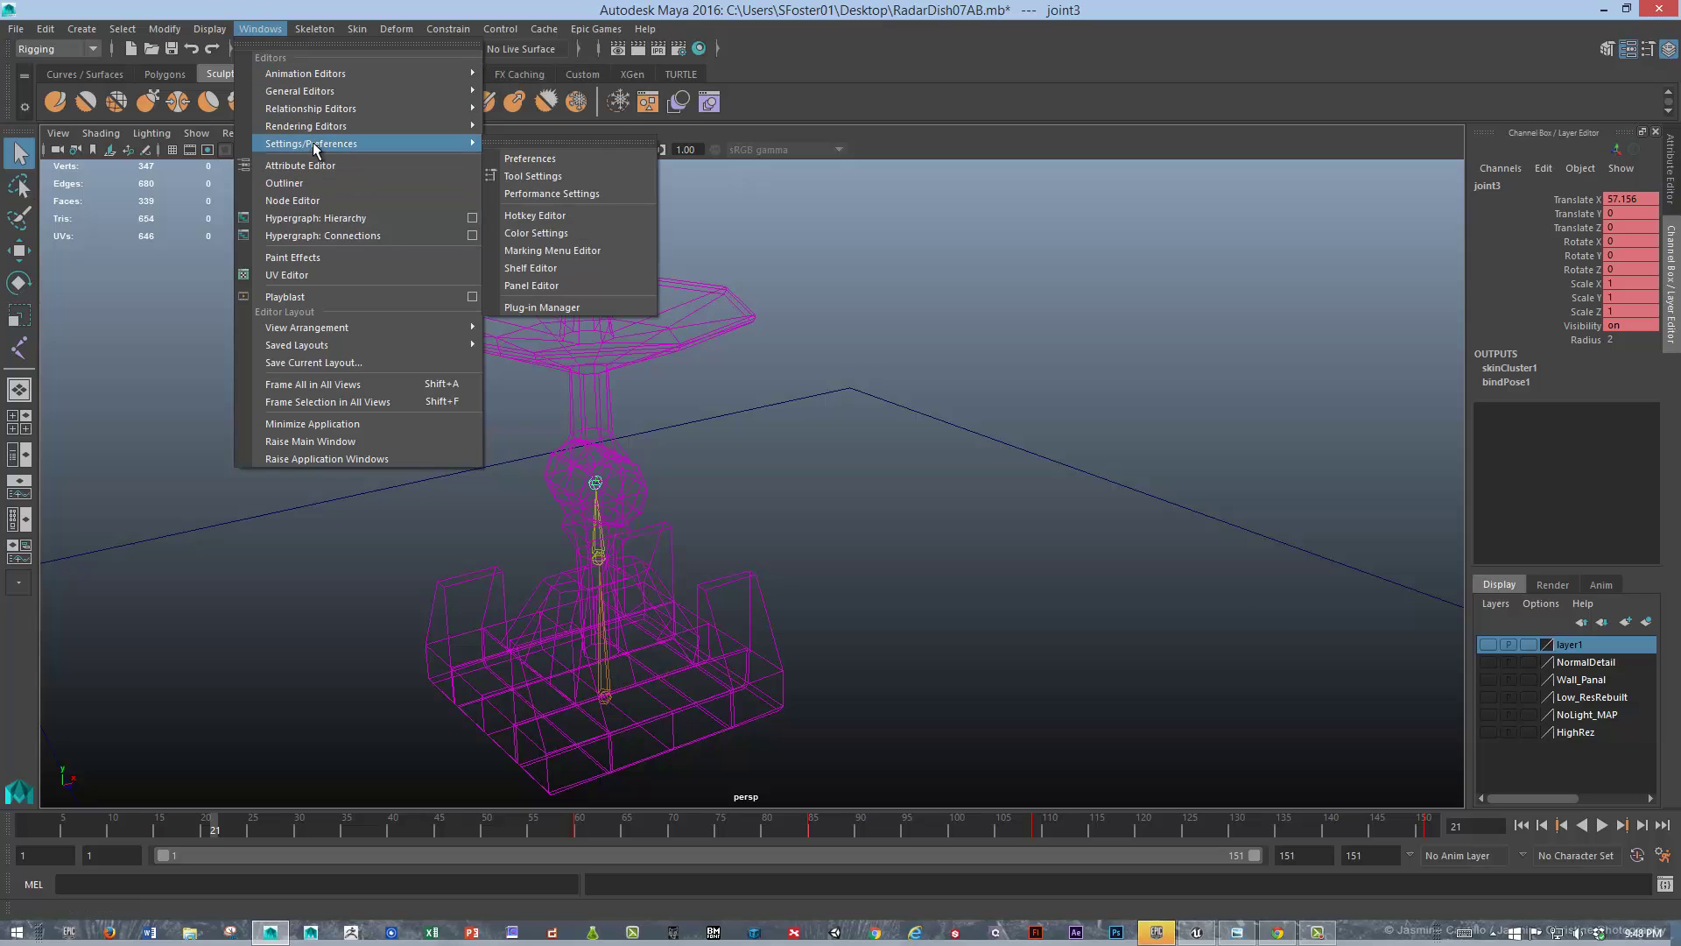
left_click(518, 160)
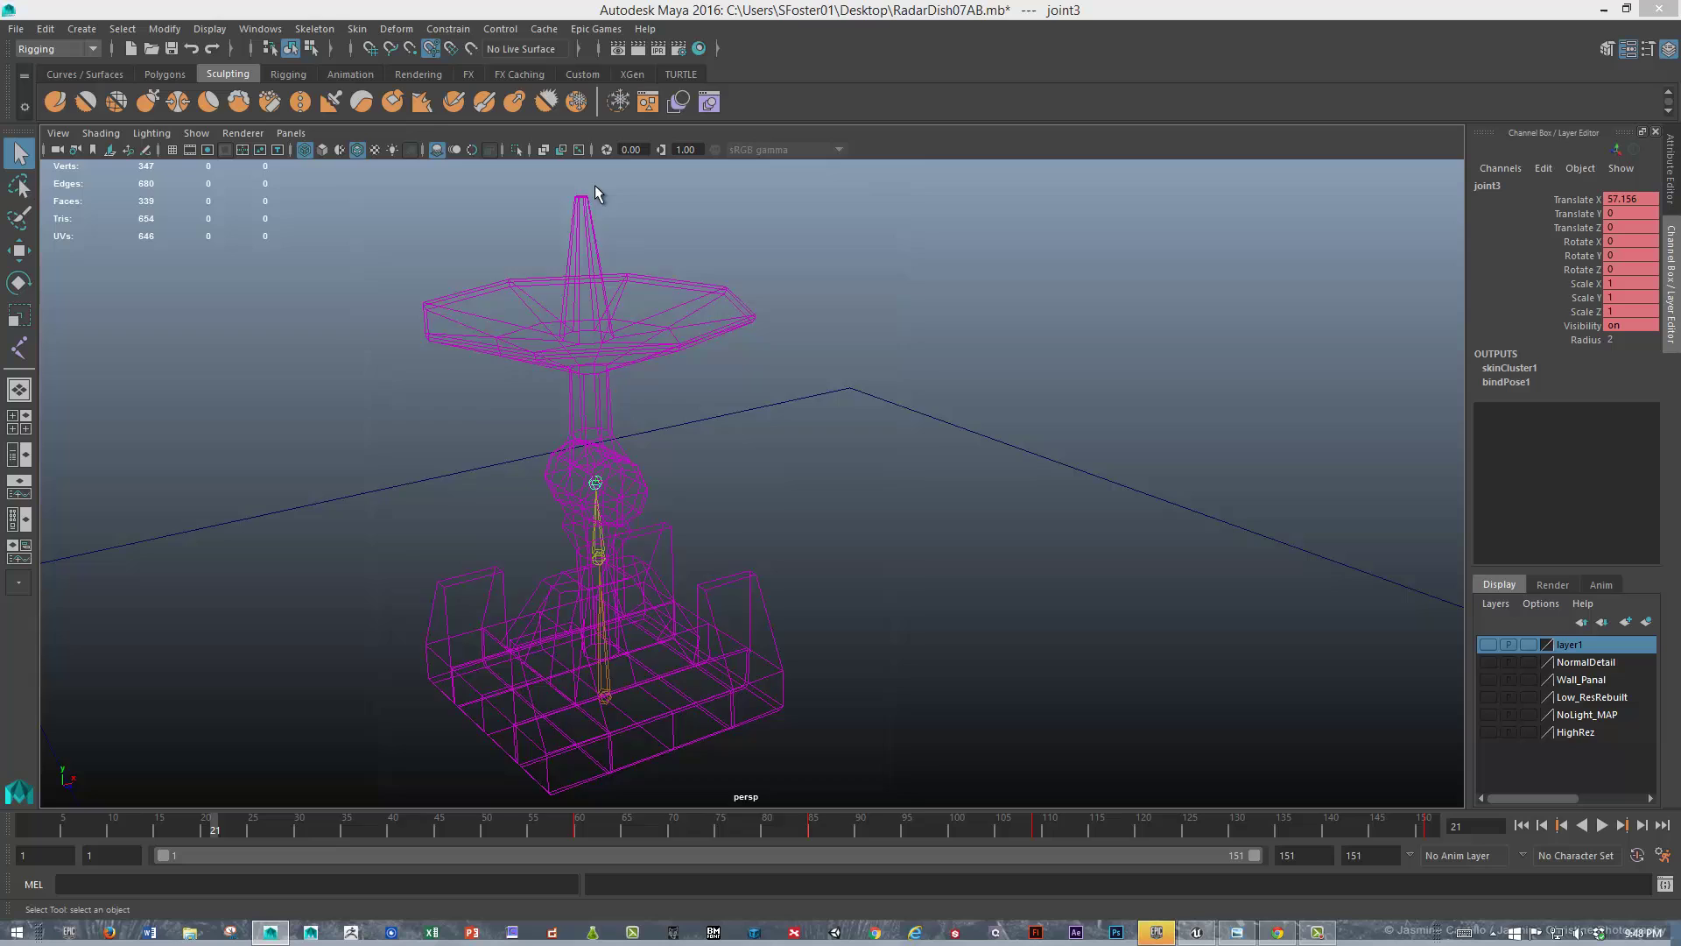
left_click(383, 399)
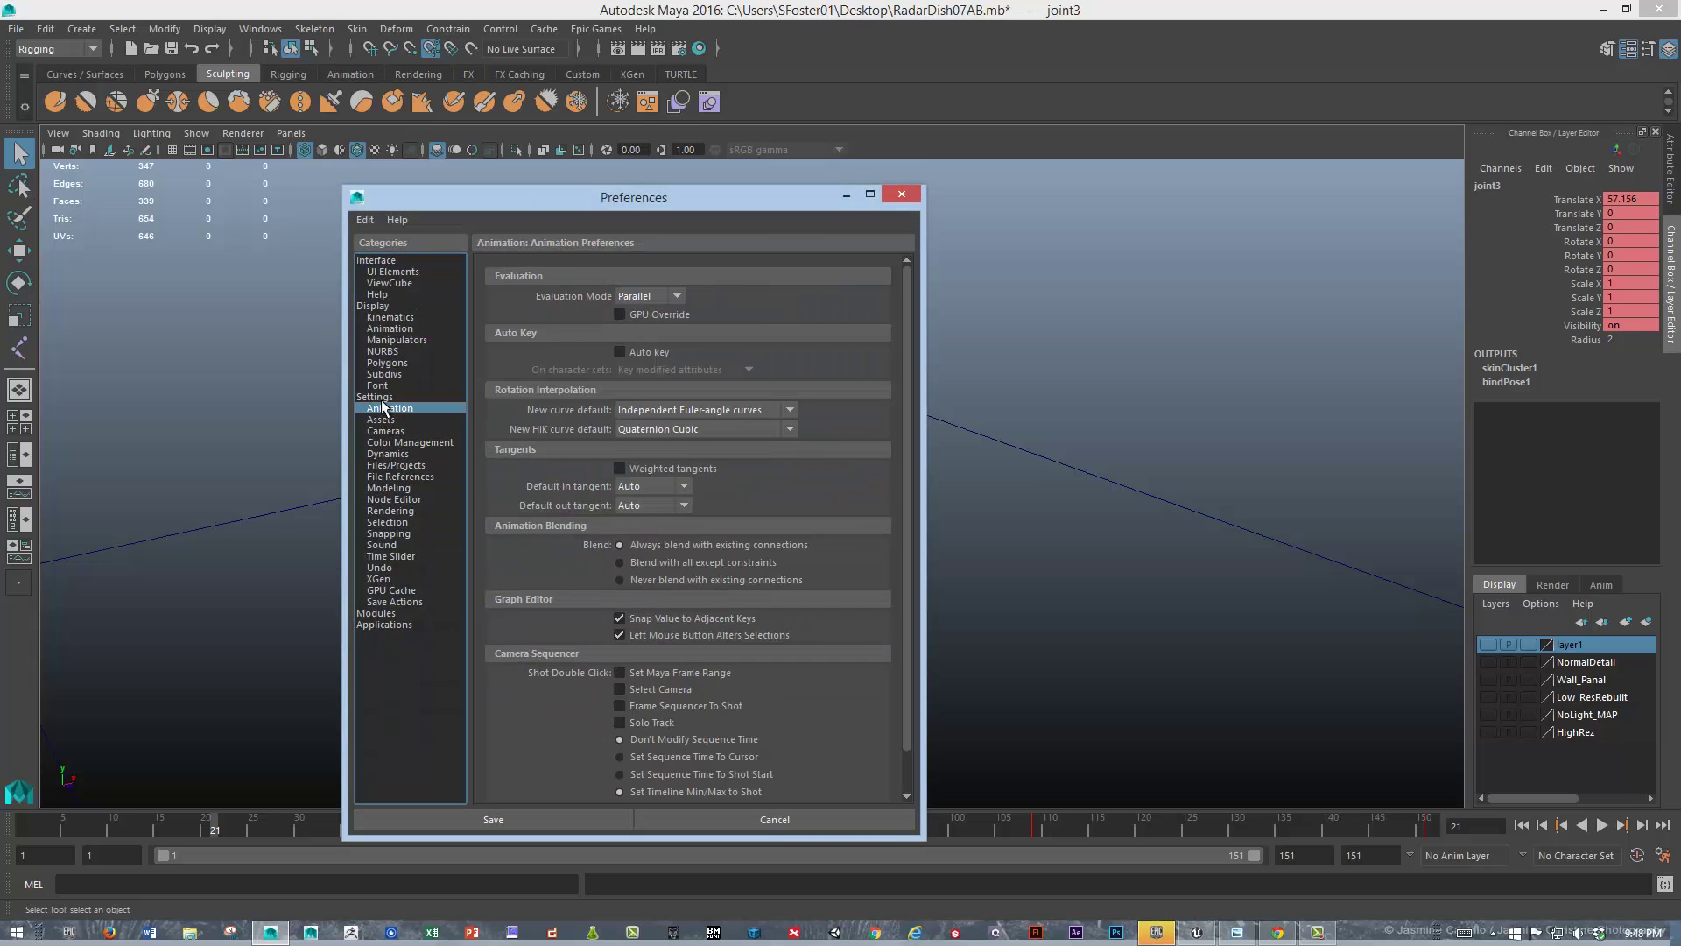
left_click(641, 378)
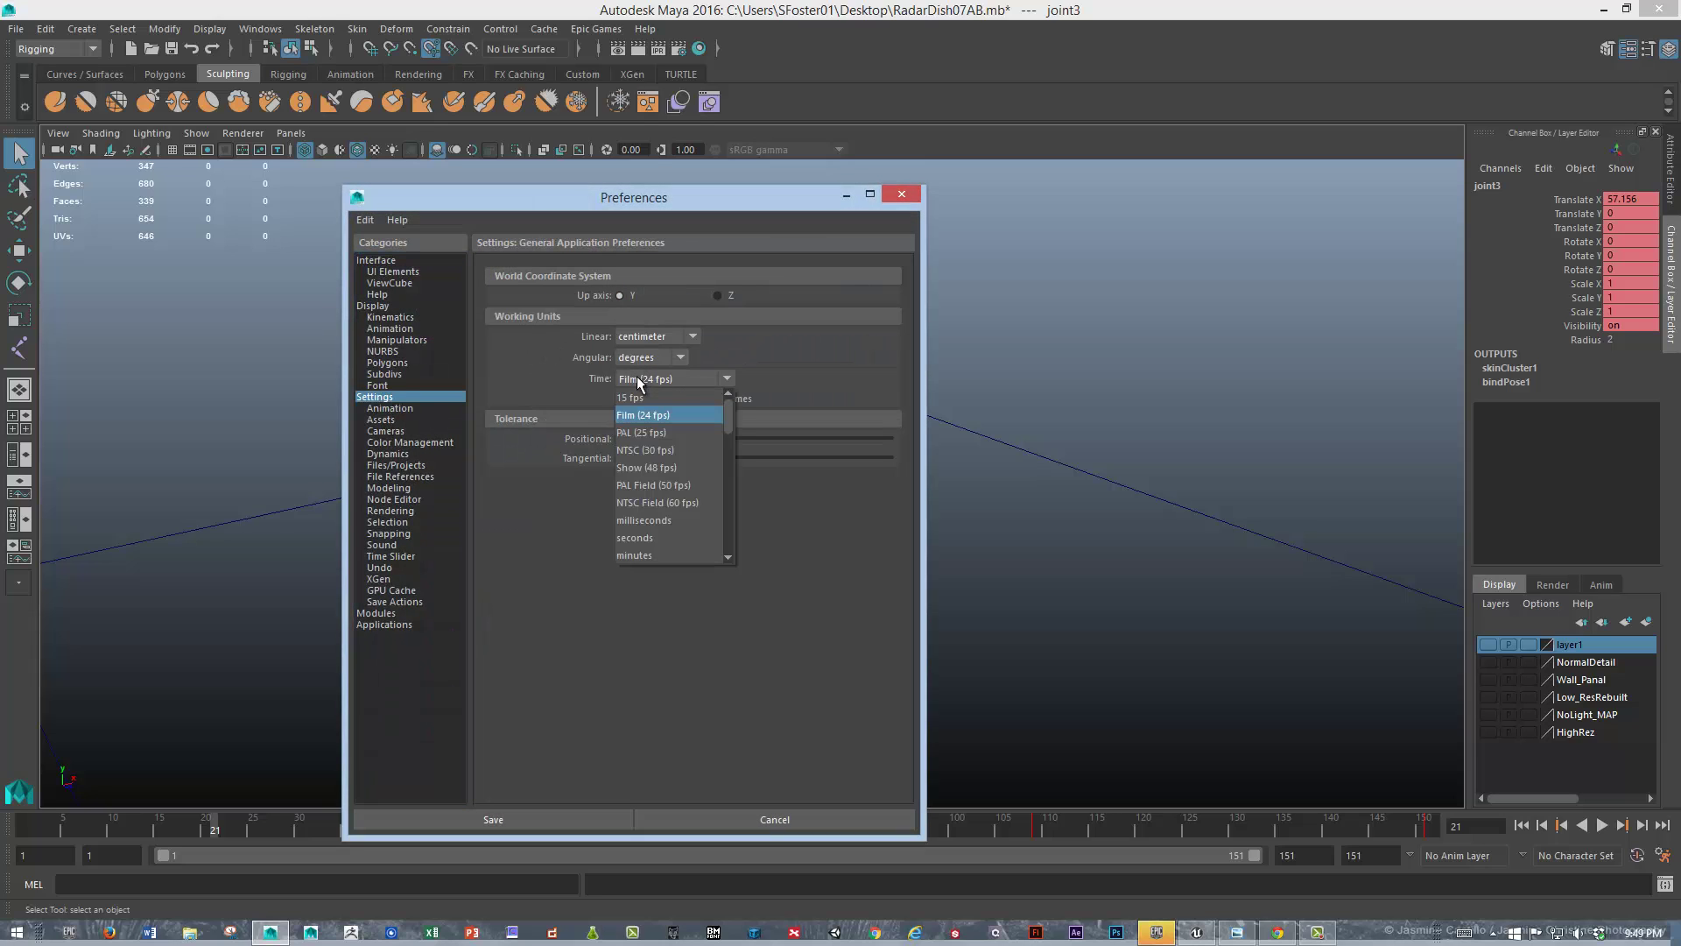
left_click(651, 450)
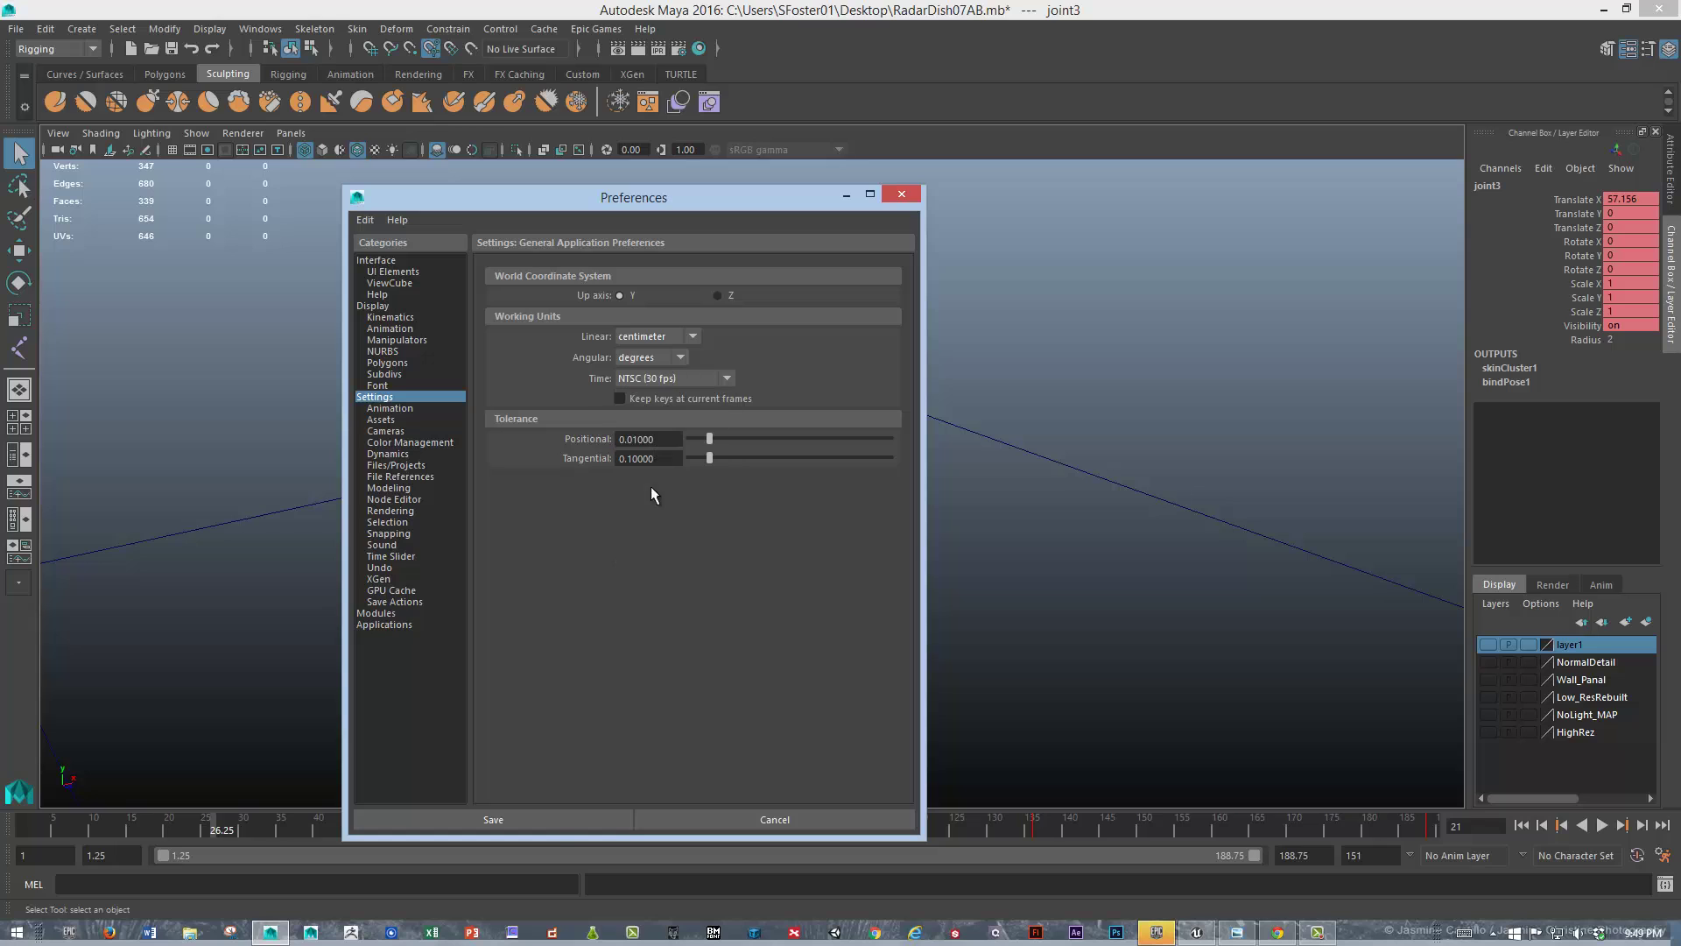
left_click(564, 815)
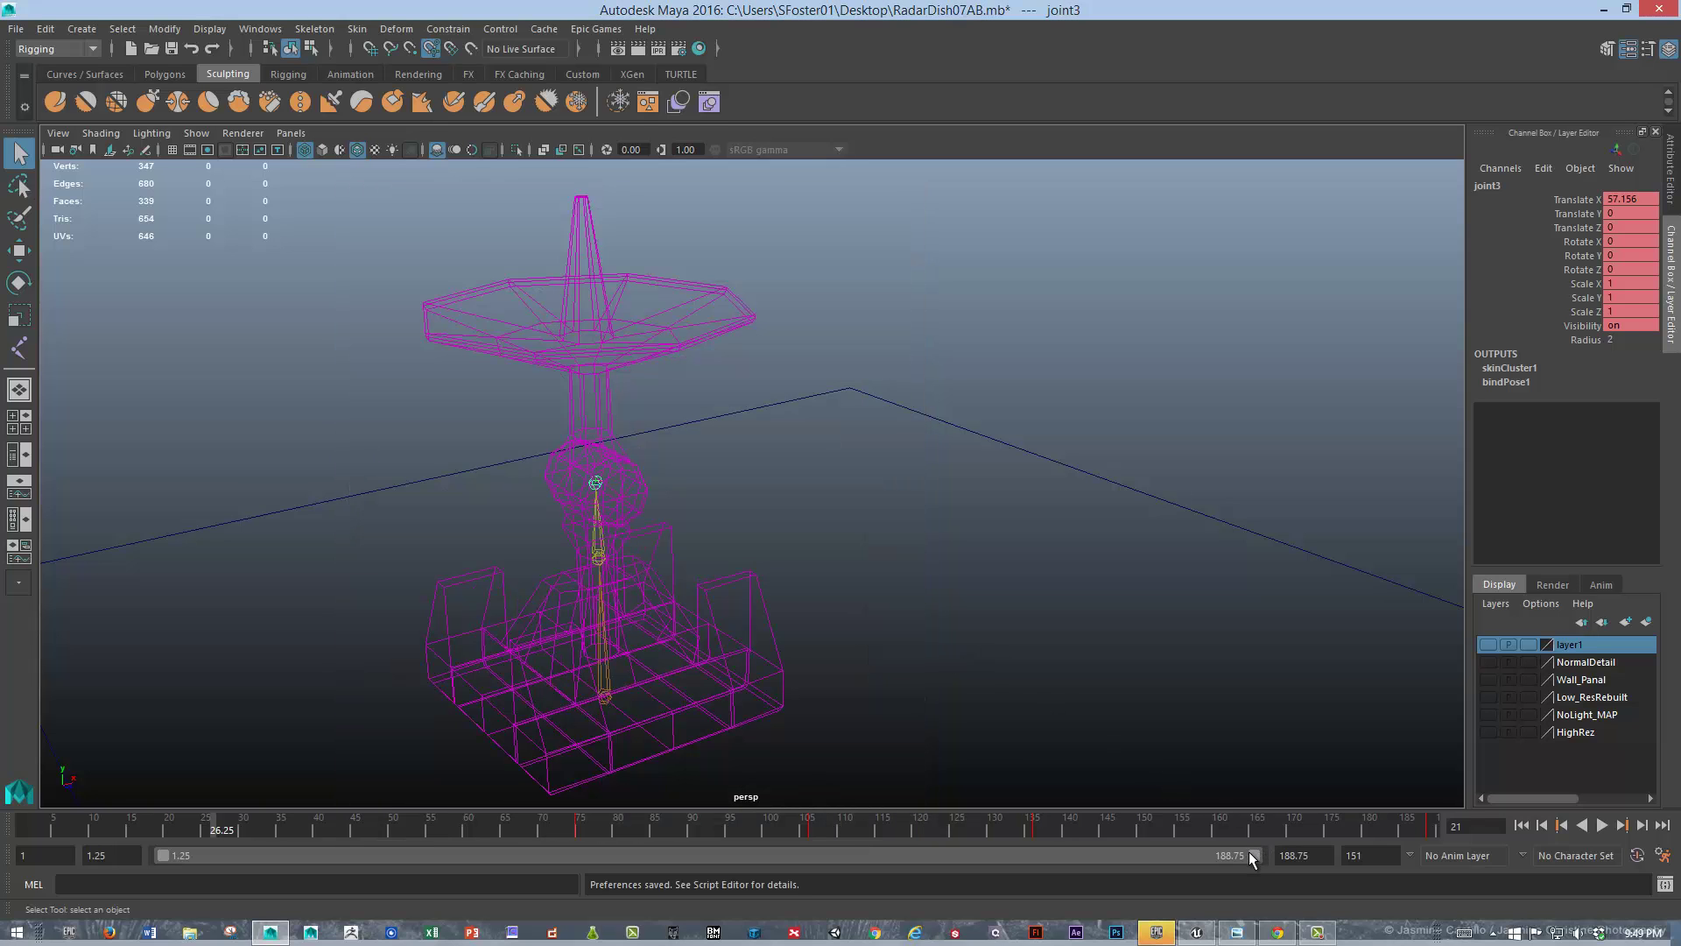
Scrub the timeline to preview the dish rotation, then select joint2 and the root joint1
left_click(1315, 855)
left_click_drag(86, 820, 811, 833)
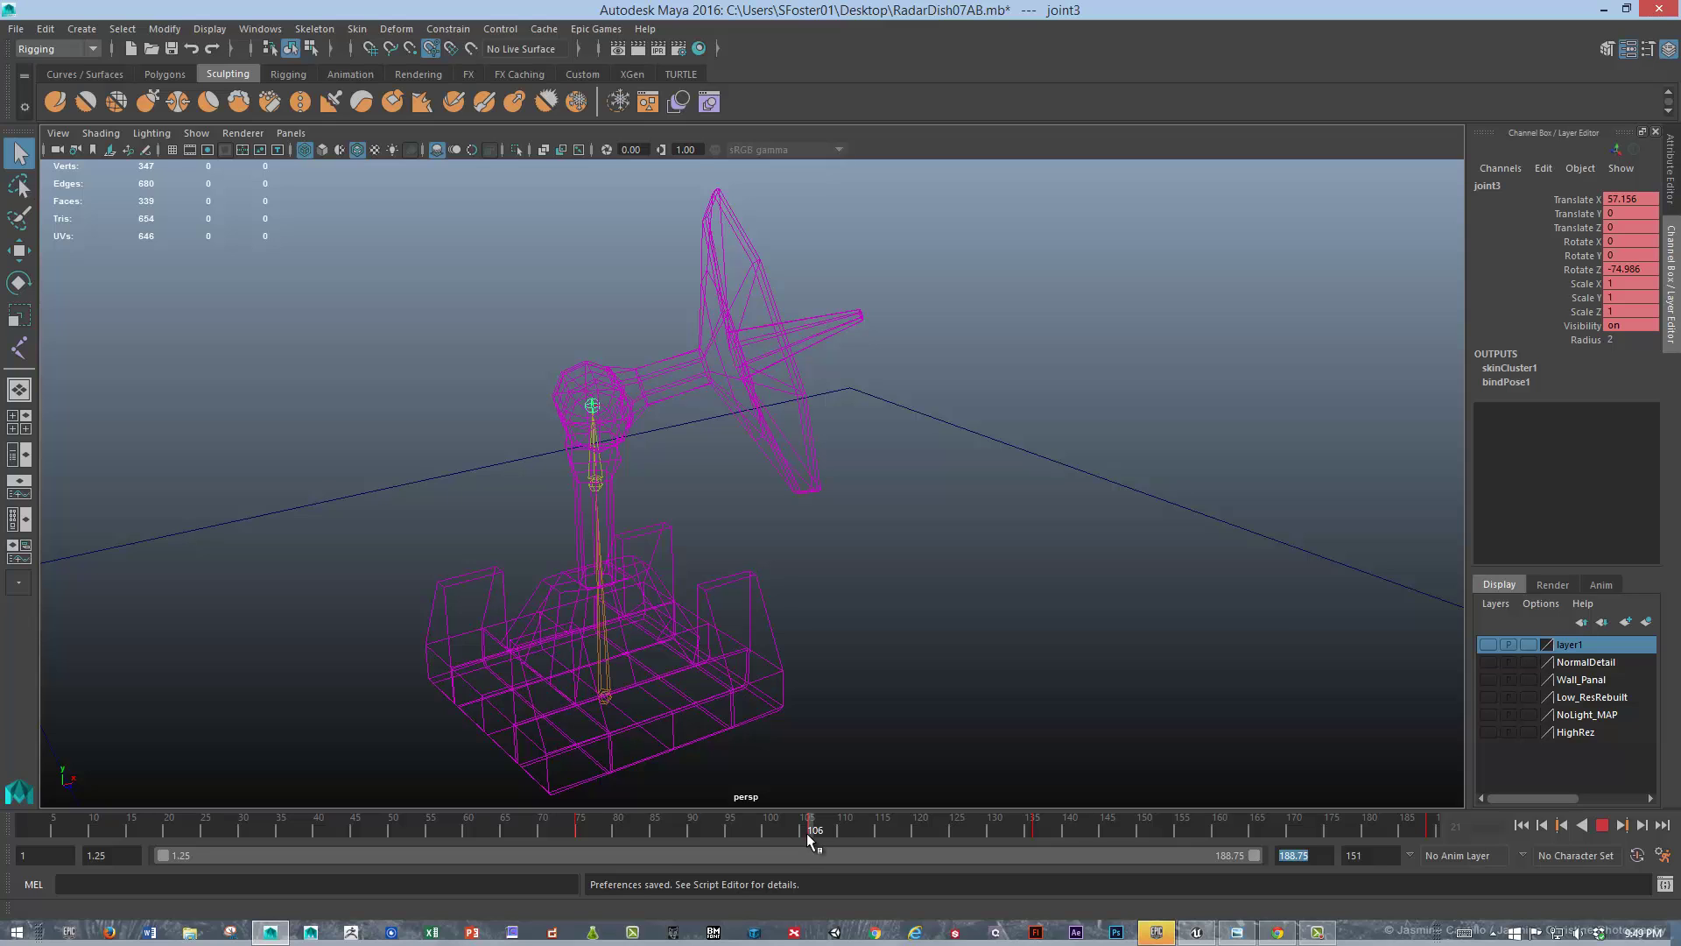
left_click_drag(806, 833, 1432, 843)
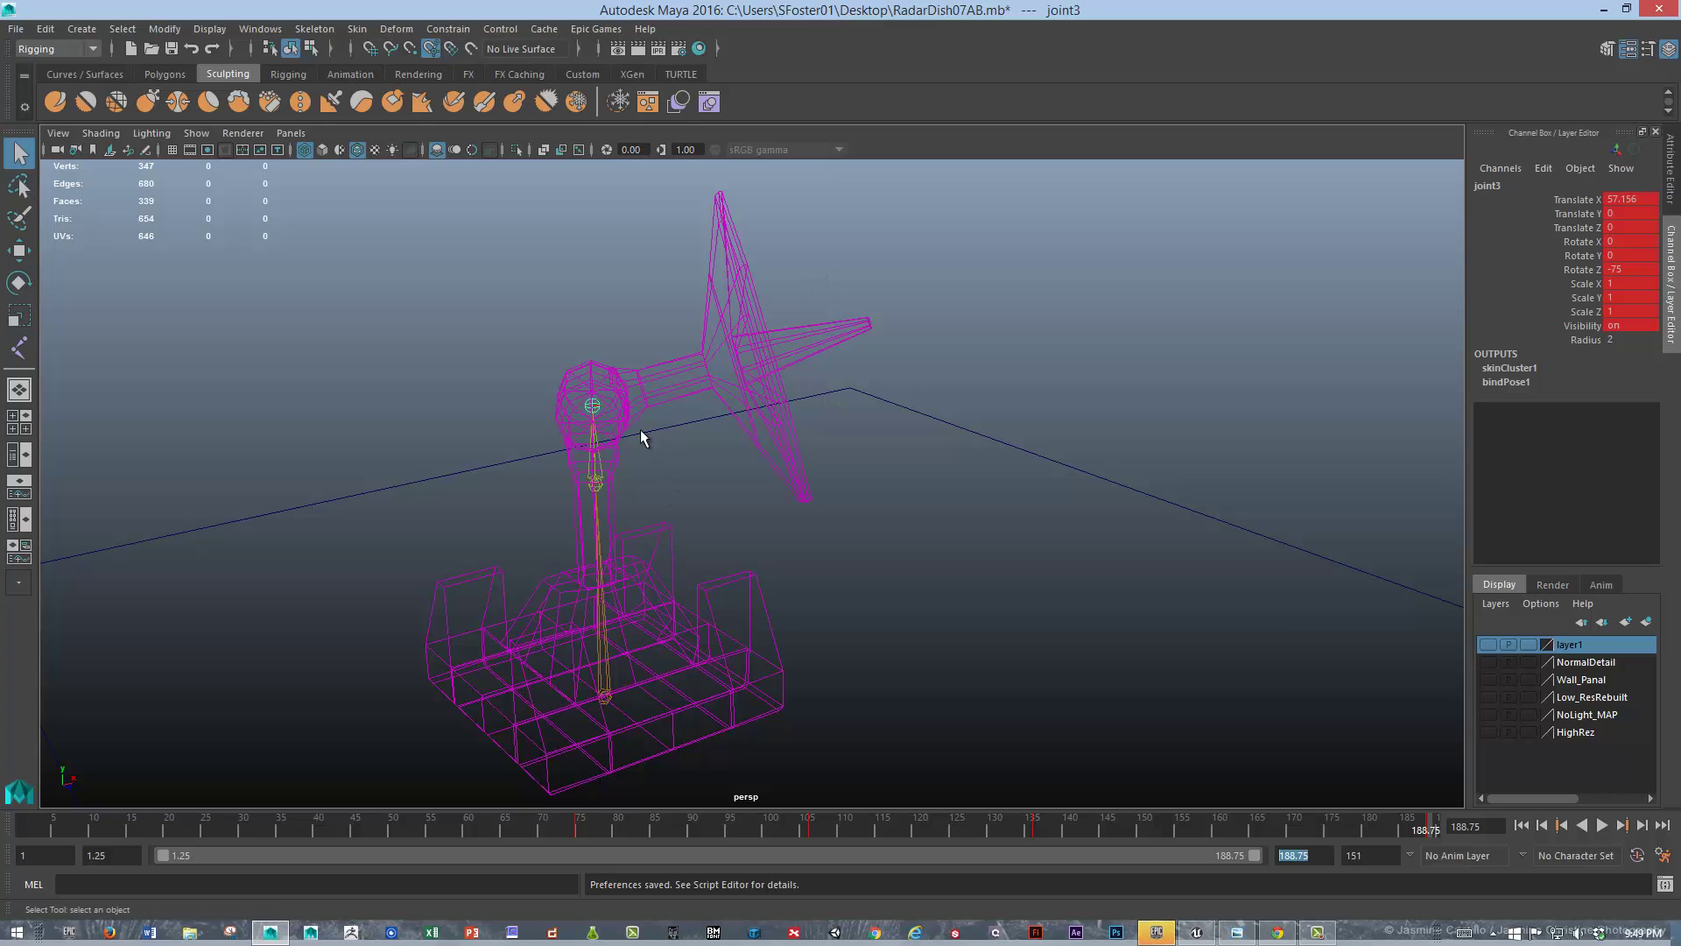
left_click(595, 480)
left_click(601, 529)
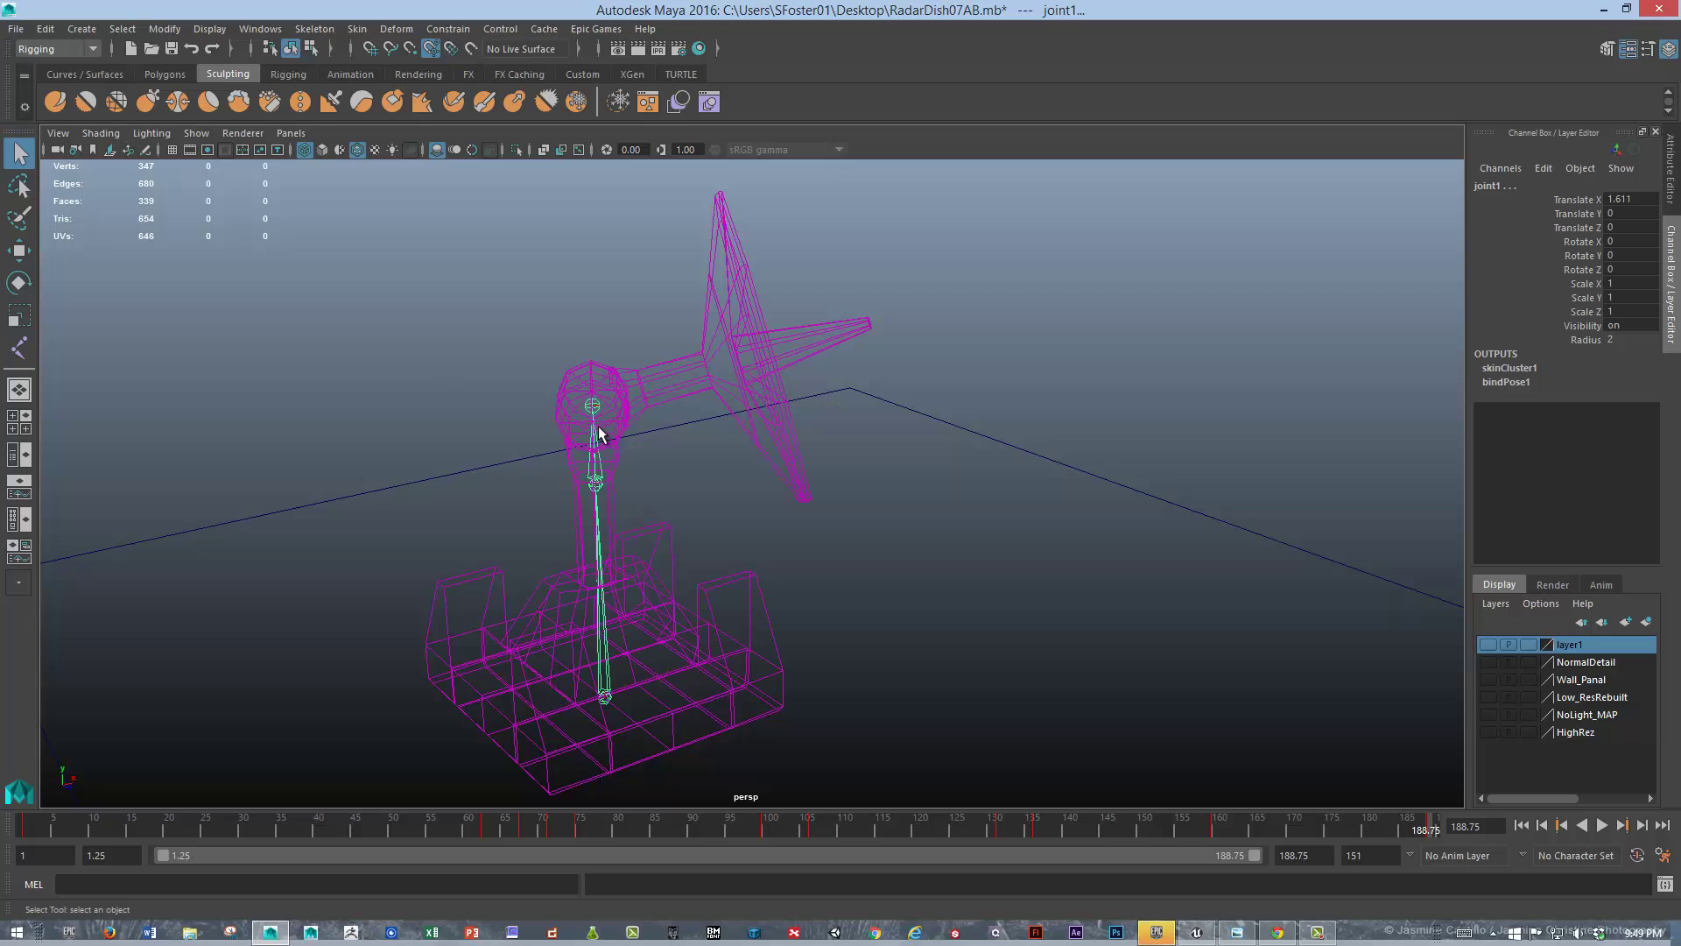
Run Bake Simulation on joint1 with Hierarchy Below over frames 0–190
left_click(45, 30)
mouse_move(77, 188)
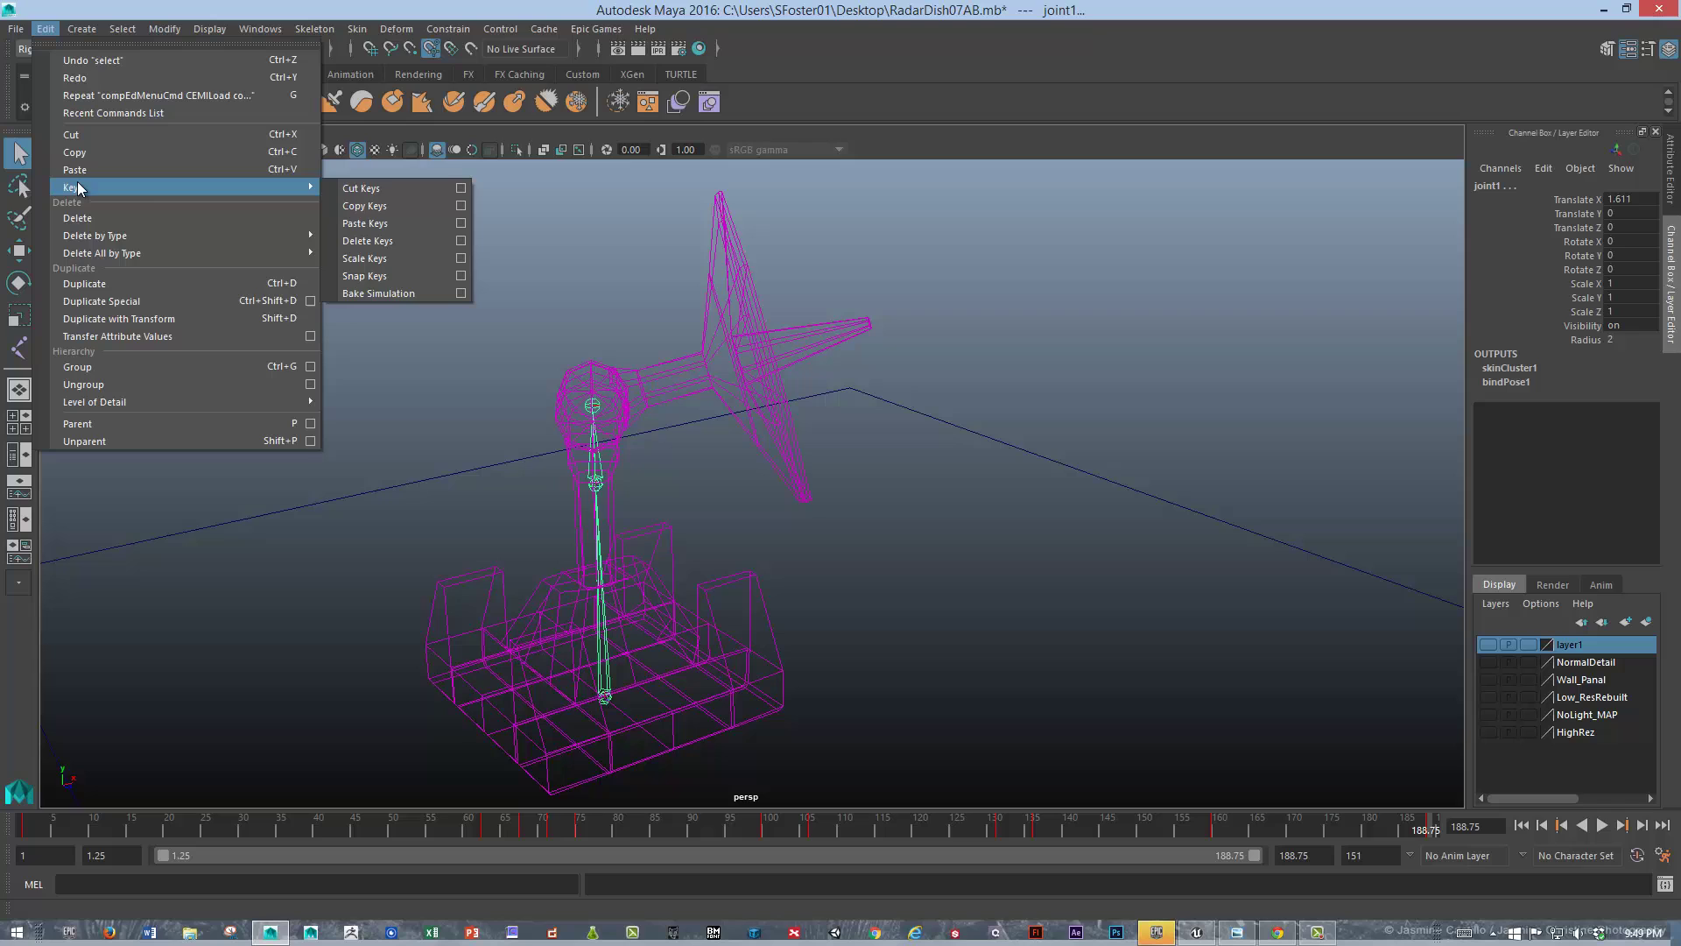
left_click(461, 293)
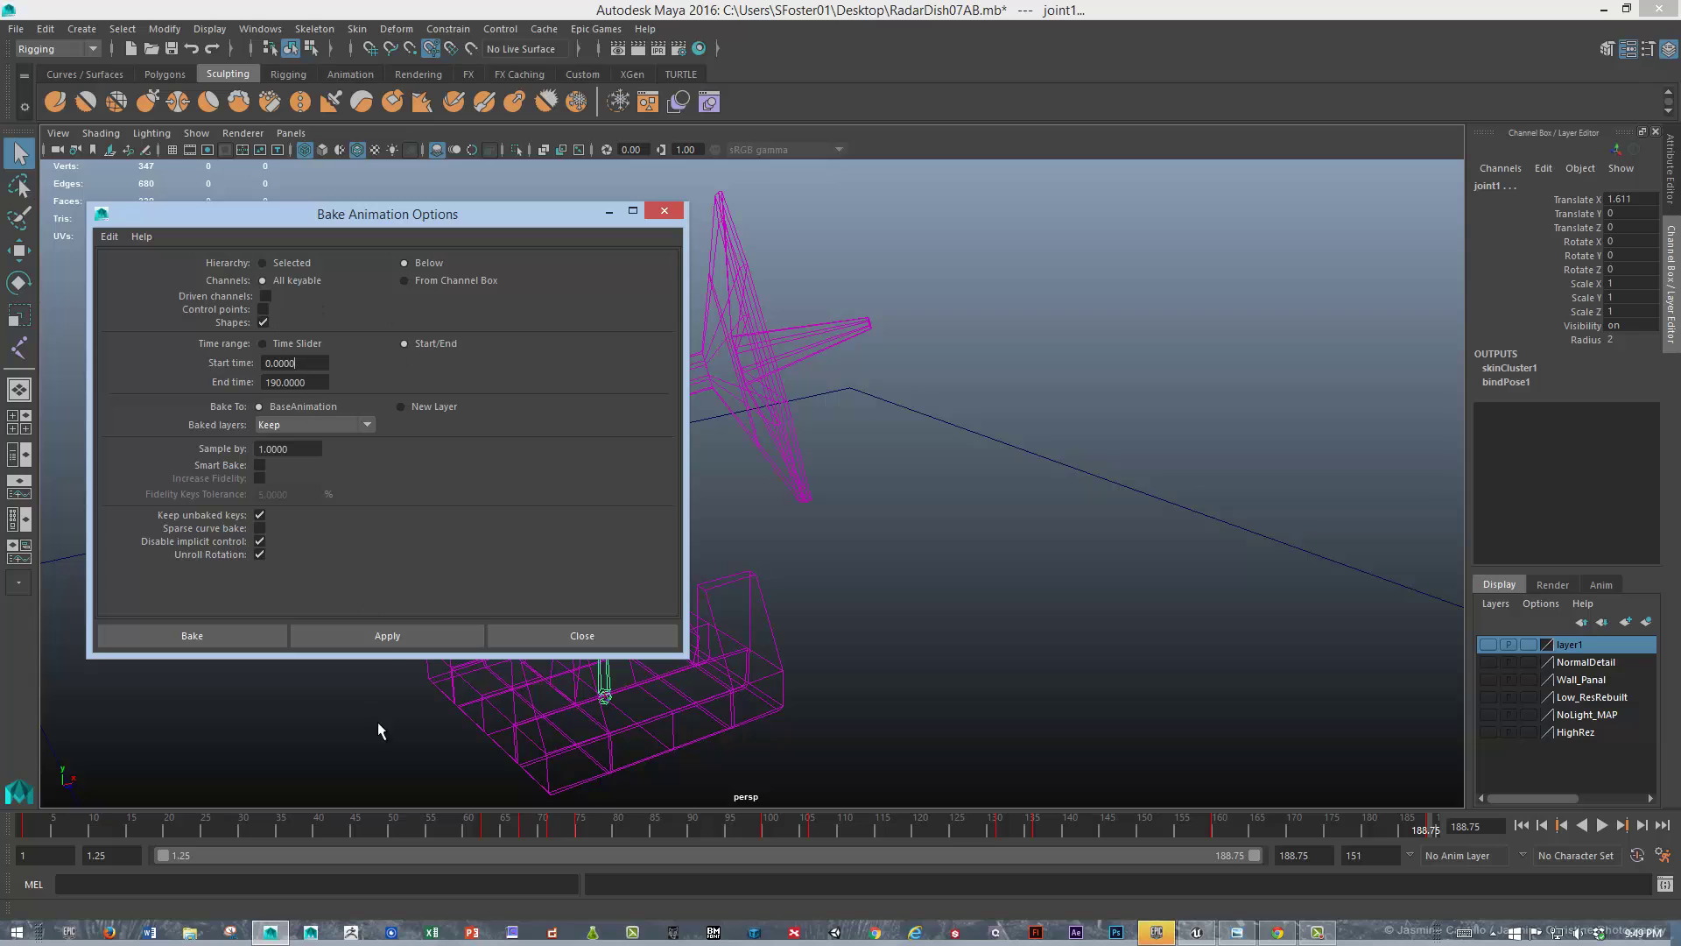
left_click(385, 628)
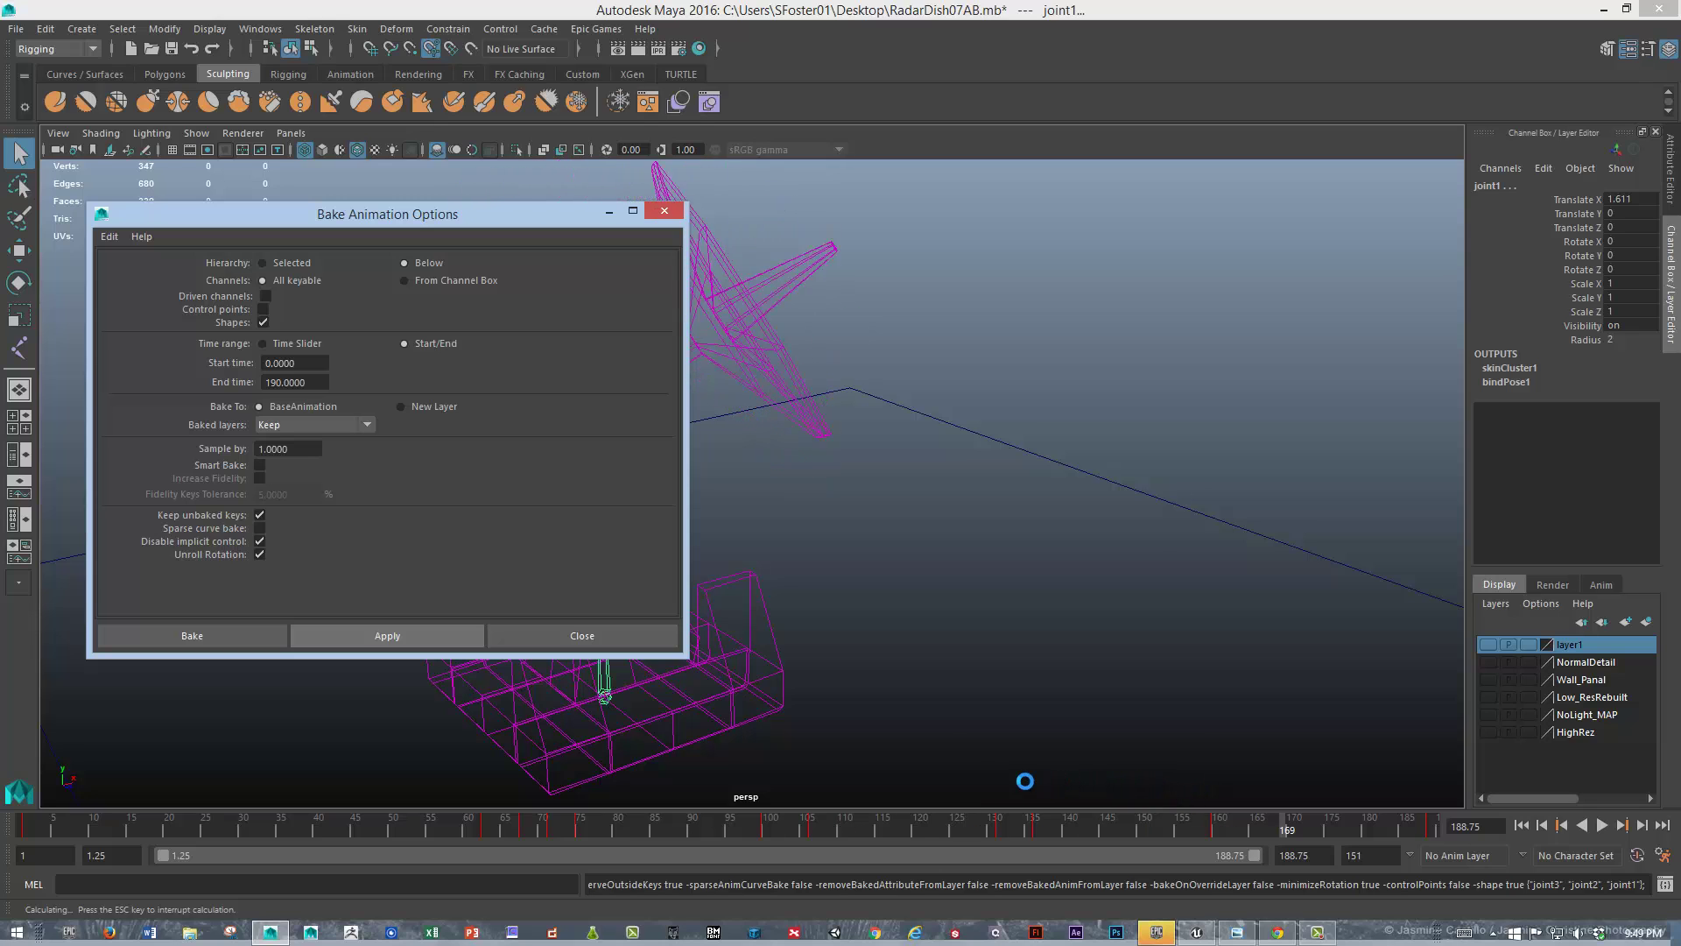
left_click(663, 212)
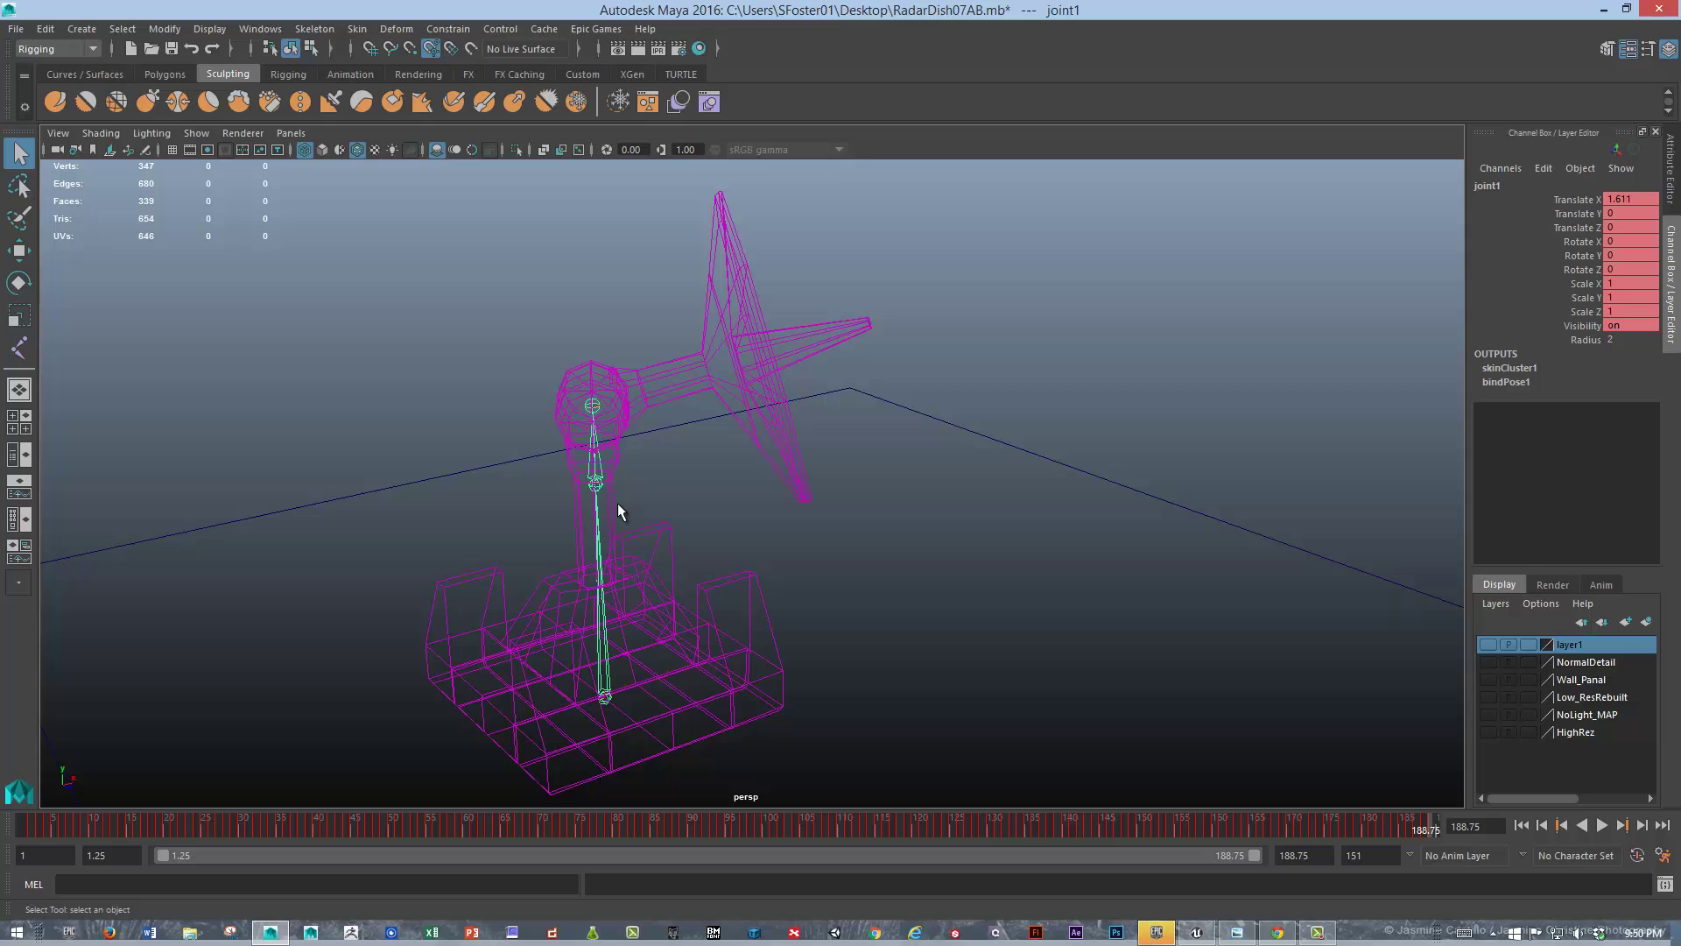
Select the radar dish mesh polySurface10 in the viewport
left_click(623, 385)
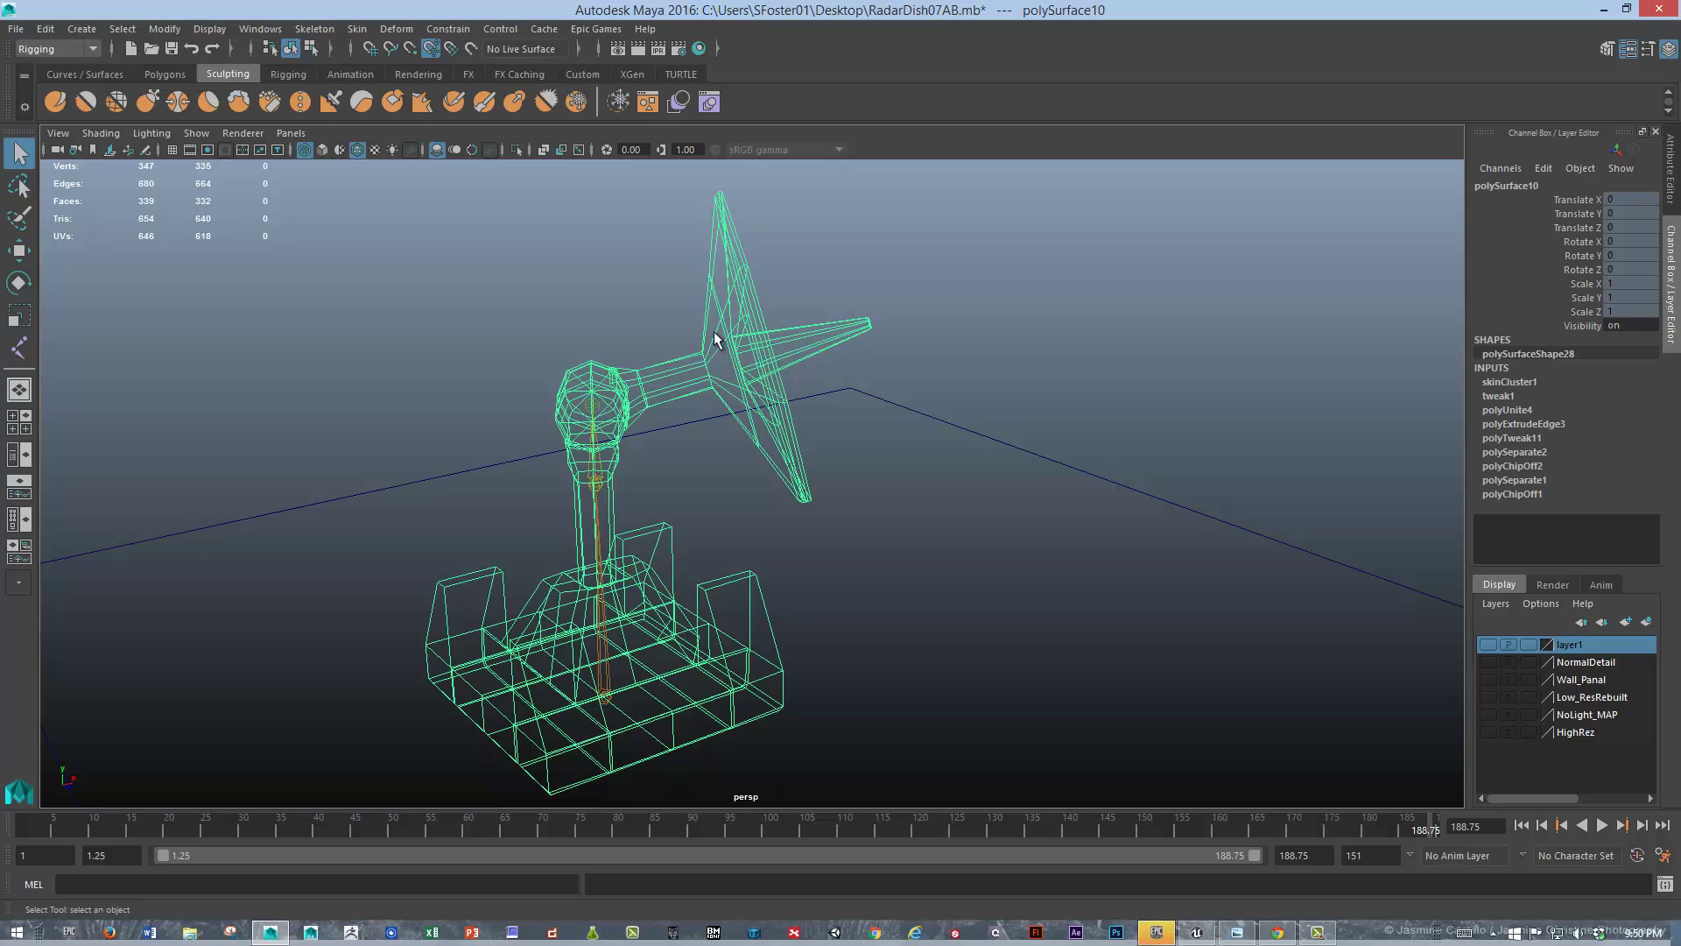
left_click(744, 413)
left_click(720, 287)
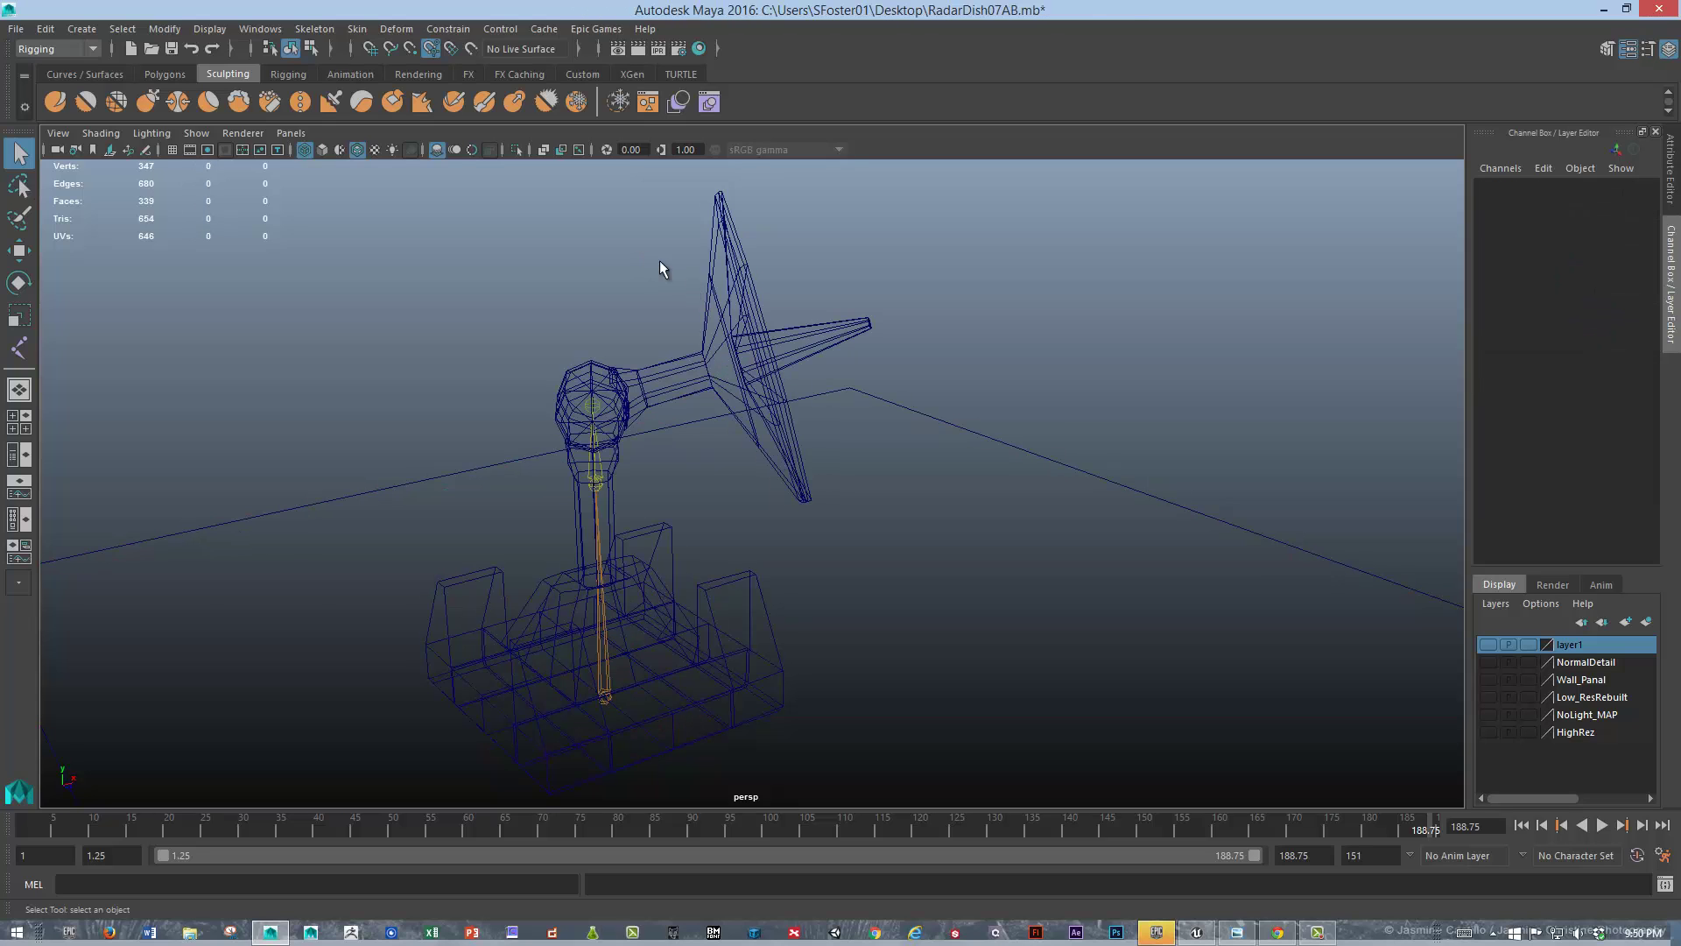
left_click(760, 292)
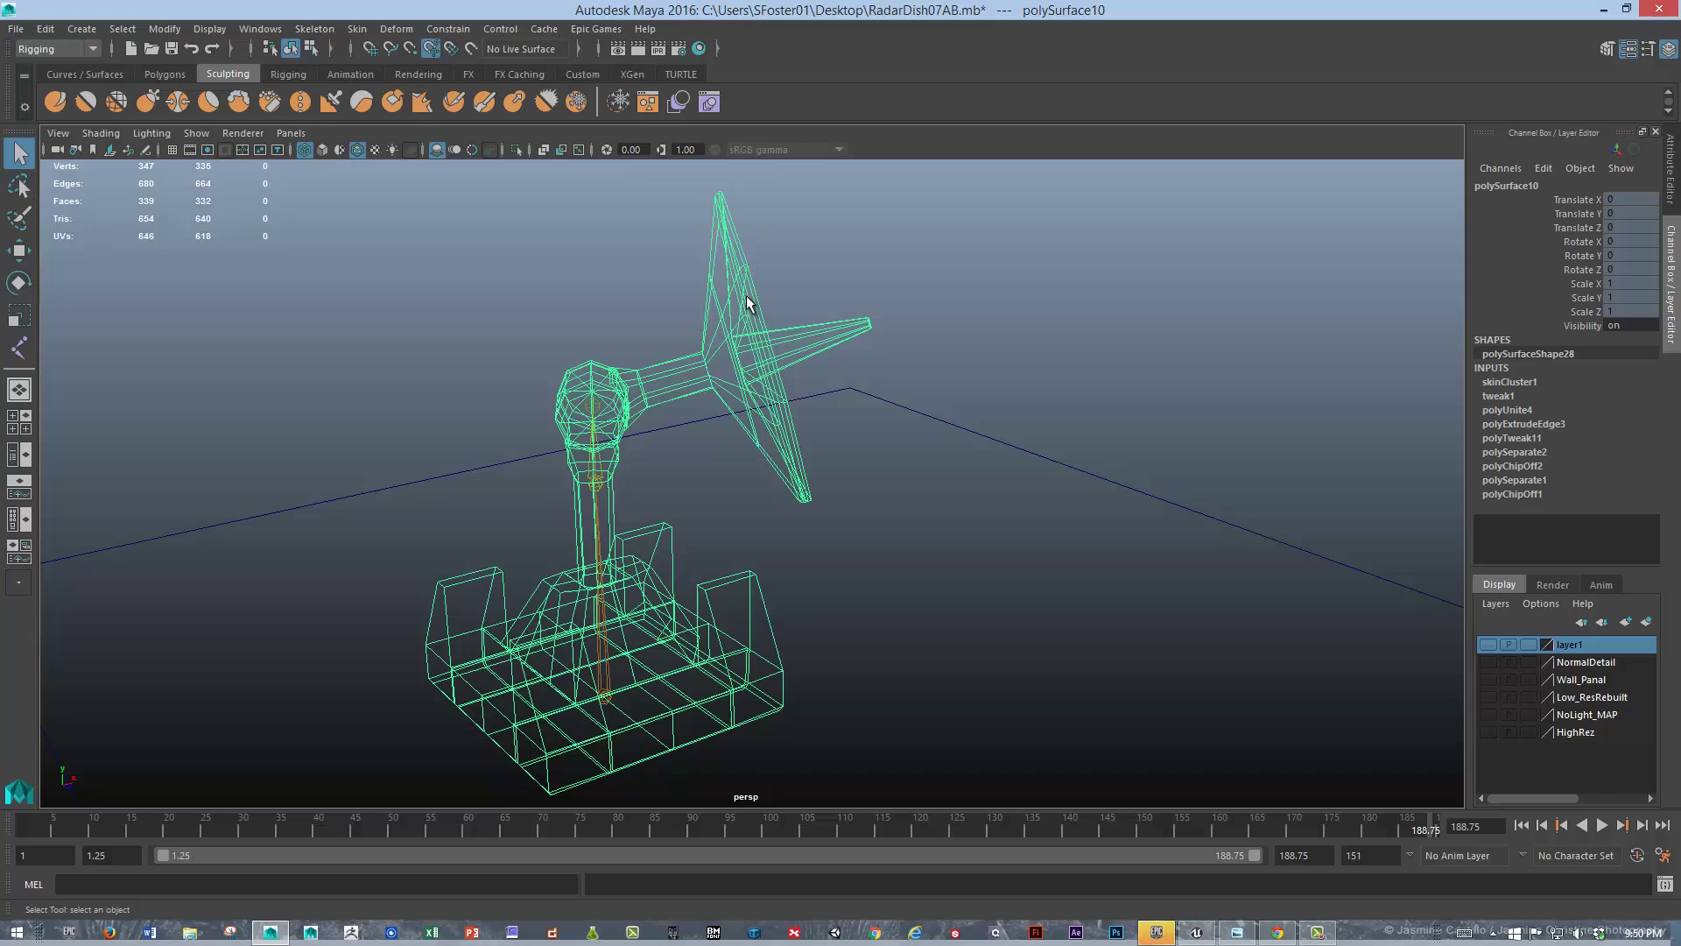
left_click(747, 304)
Export the selection over RadarDish01.fbx on the Desktop, dismiss the warnings and switch to Unreal
left_click(16, 29)
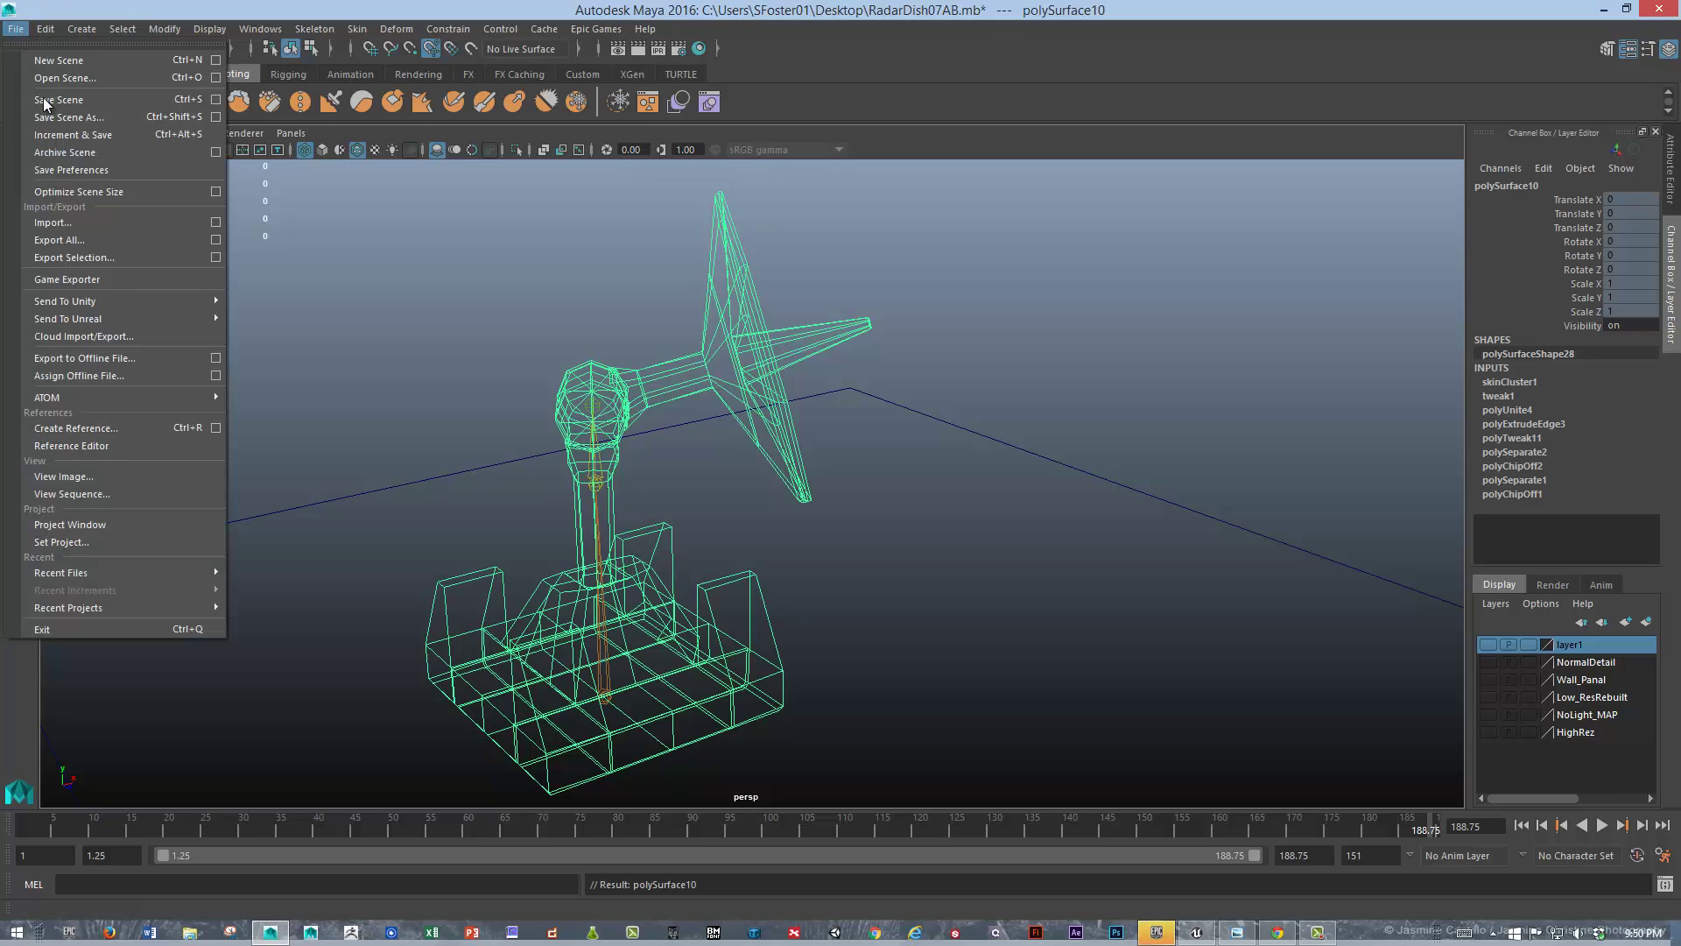
left_click(101, 263)
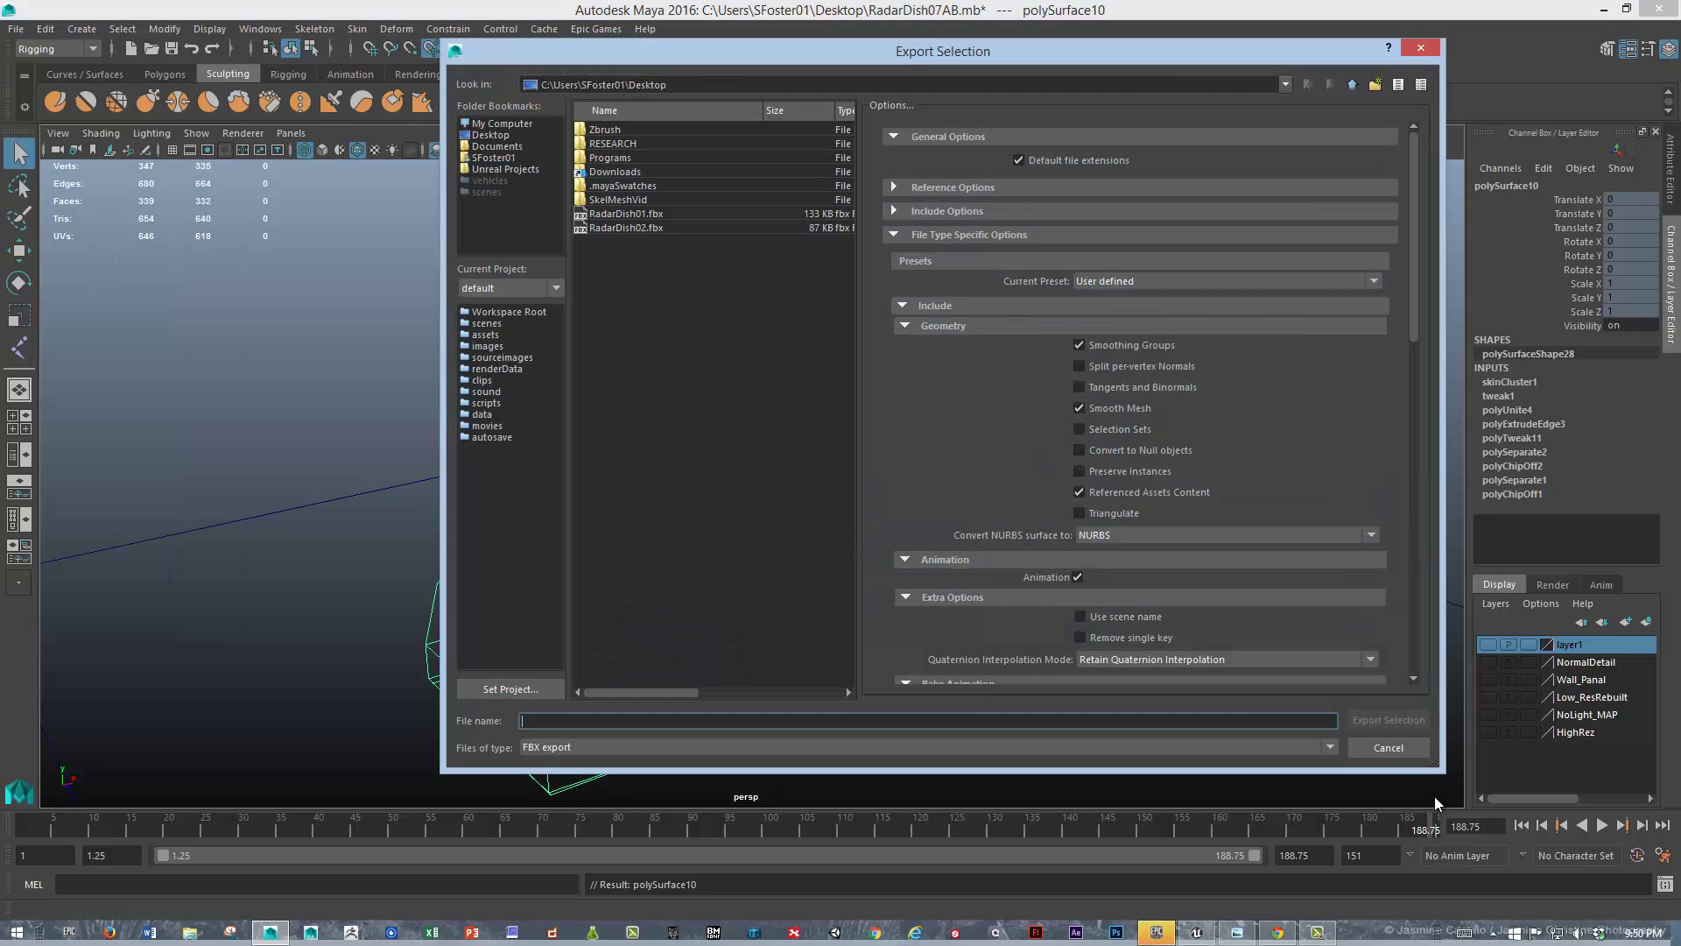
scroll(1290, 507, "down", 15)
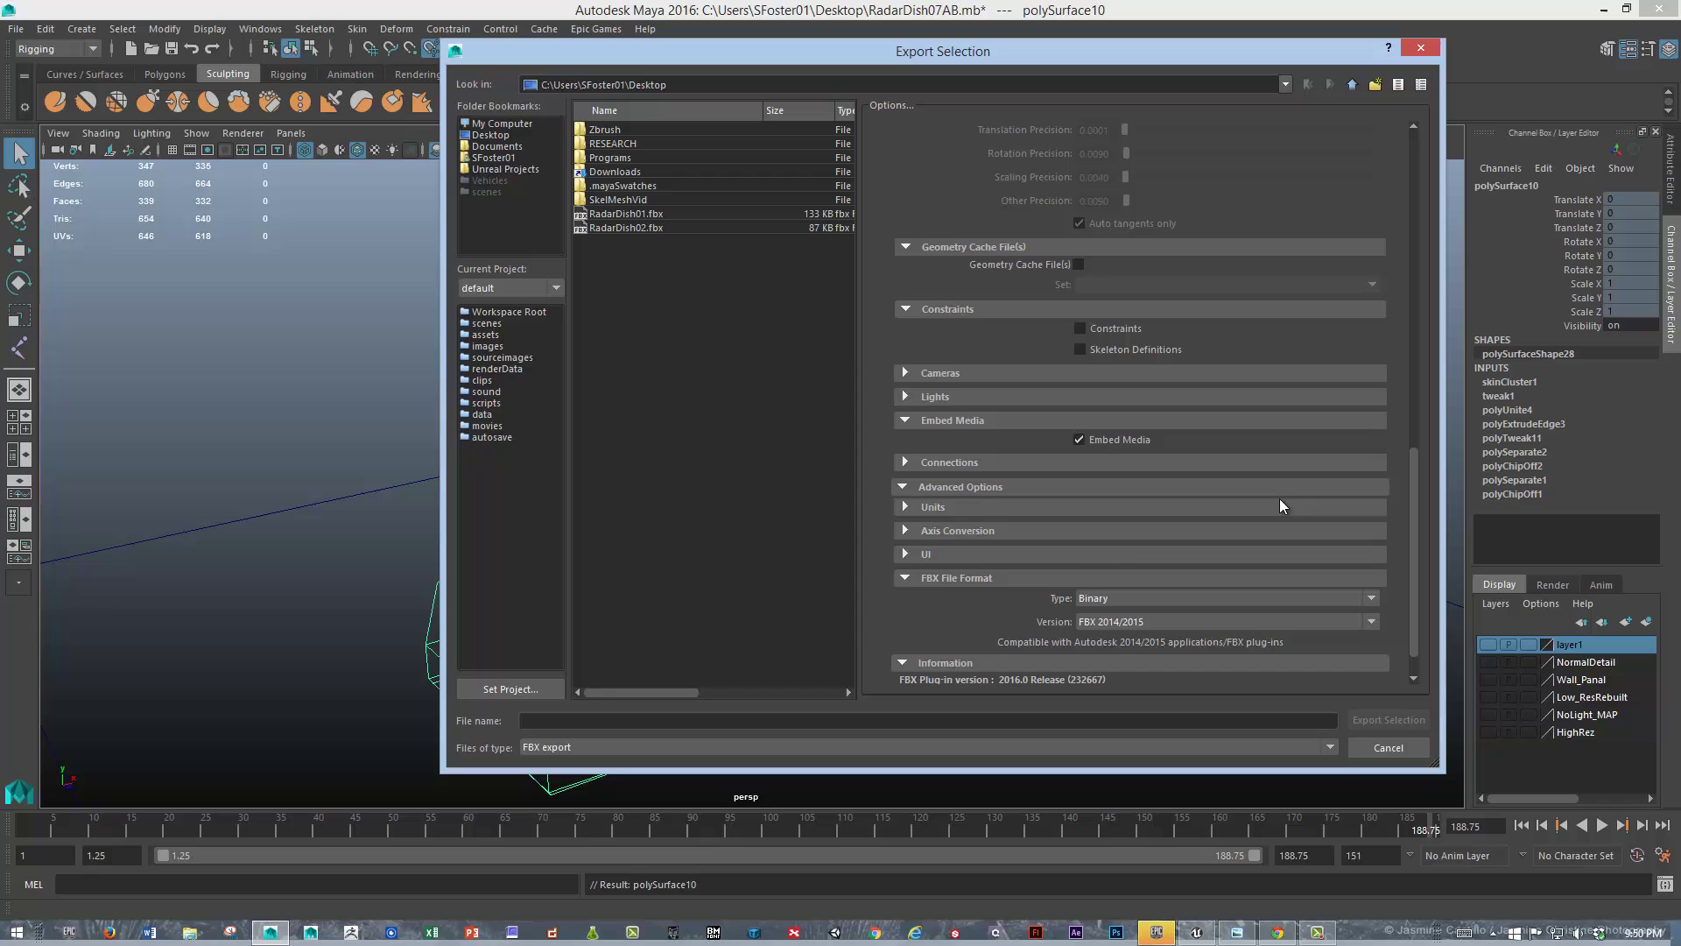
scroll(1279, 504, "up", 5)
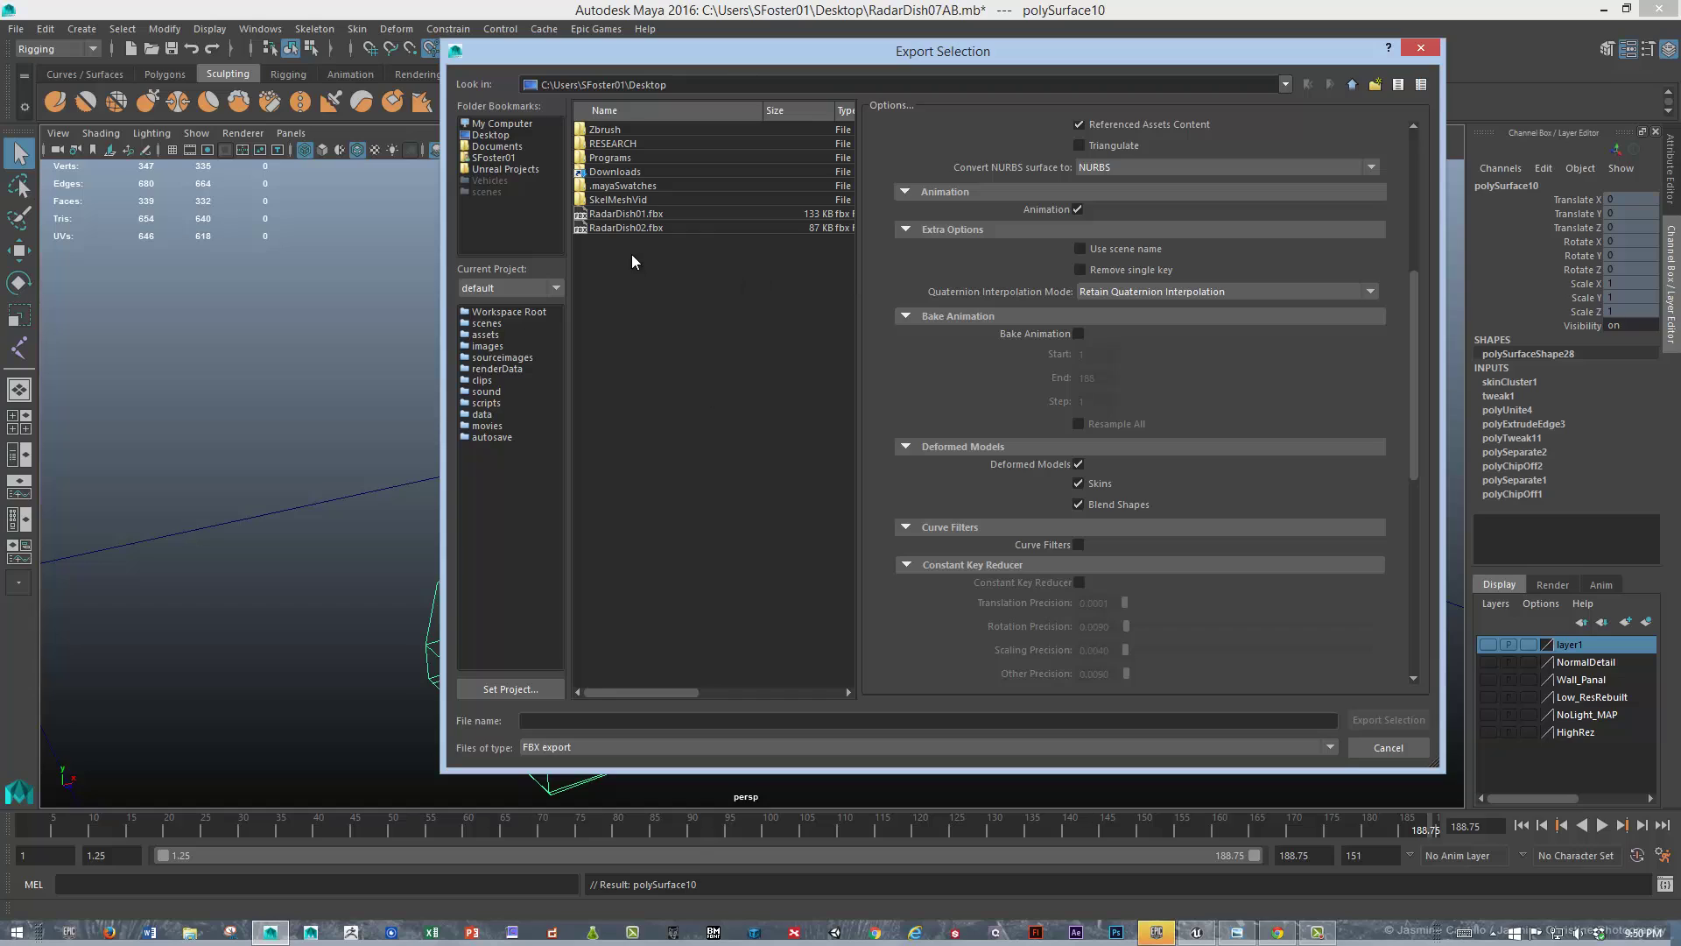
left_click(631, 213)
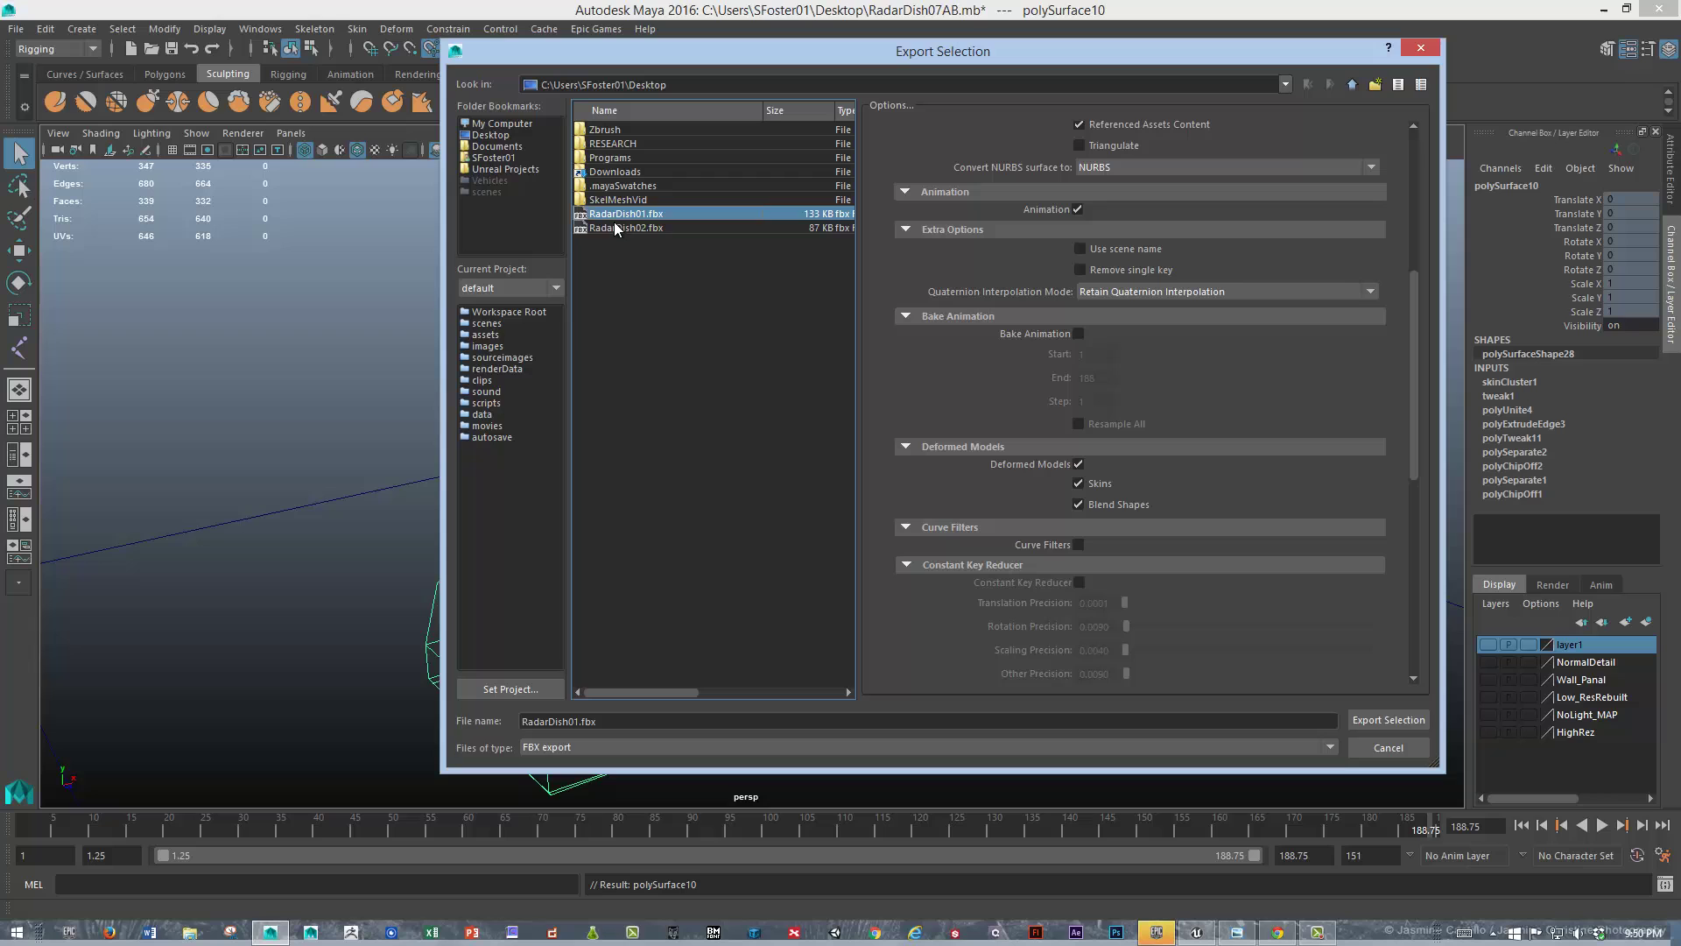
left_click(1380, 720)
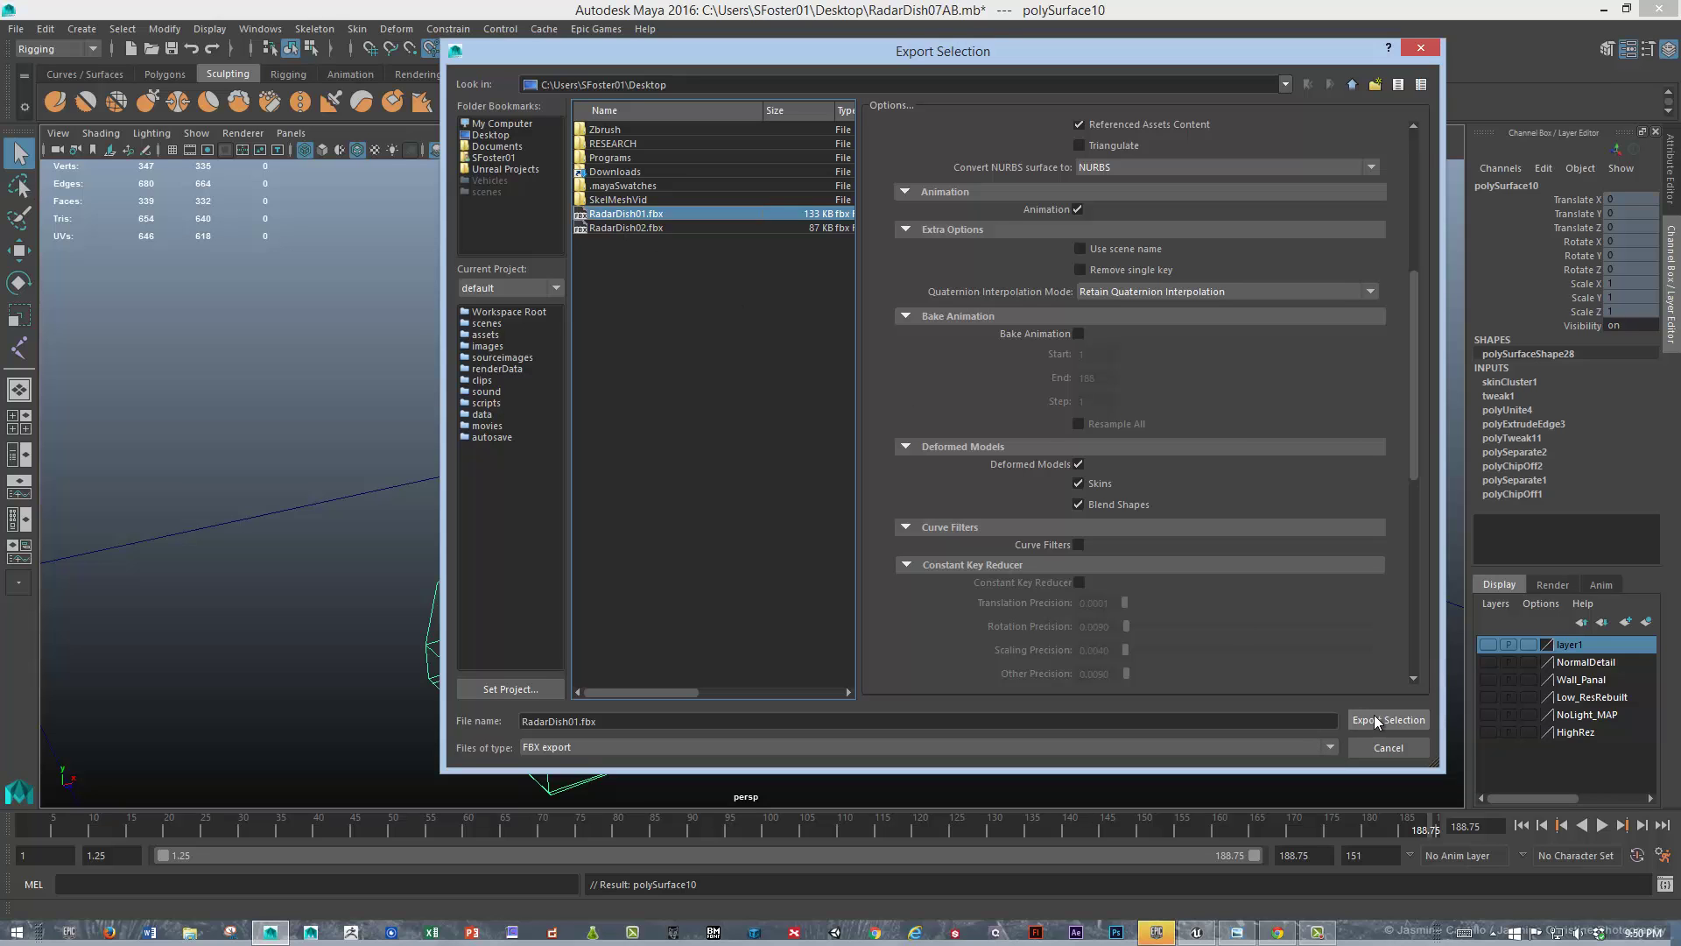
left_click(913, 433)
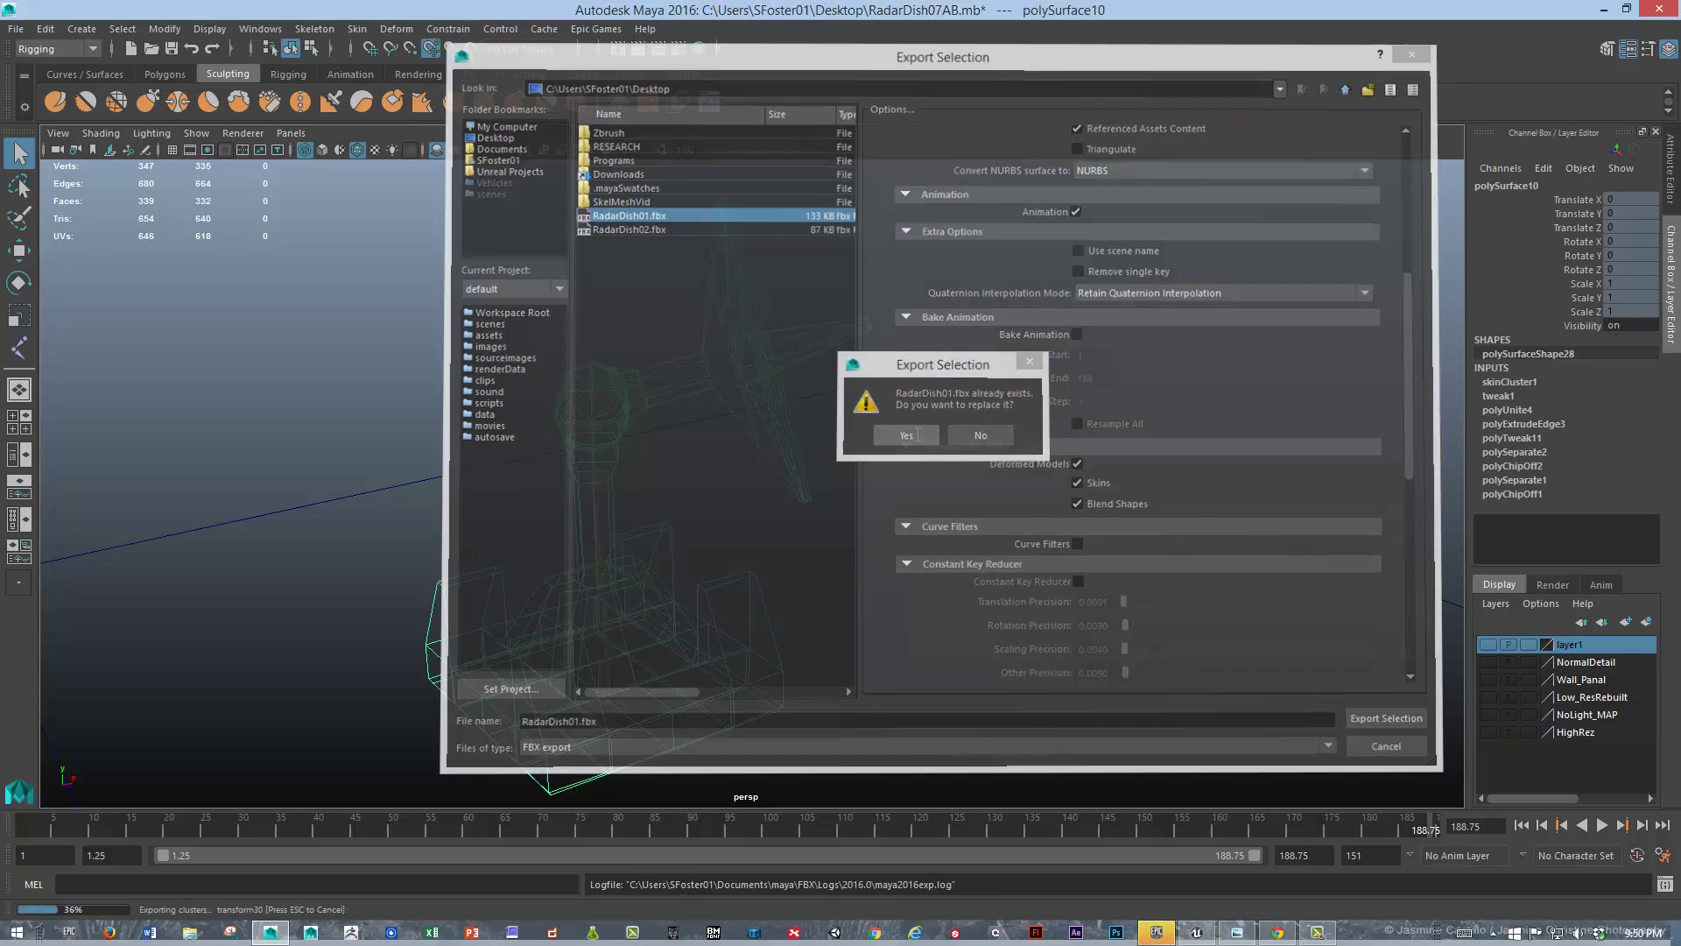
left_click(980, 758)
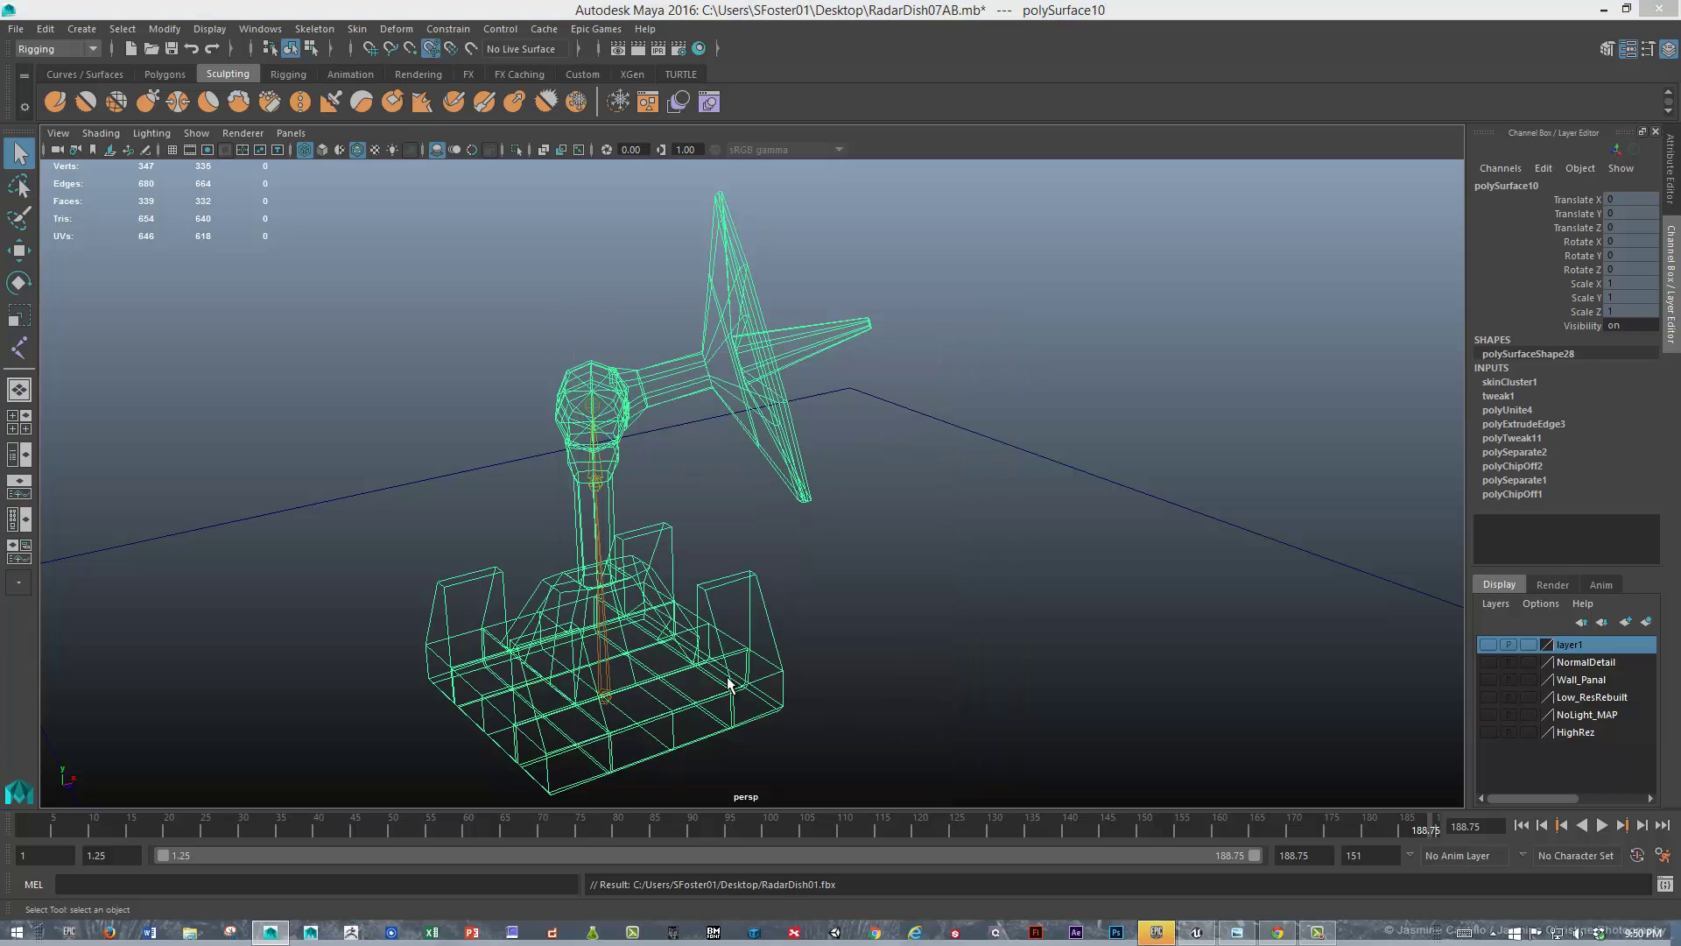
key("alt+Tab")
key("Tab")
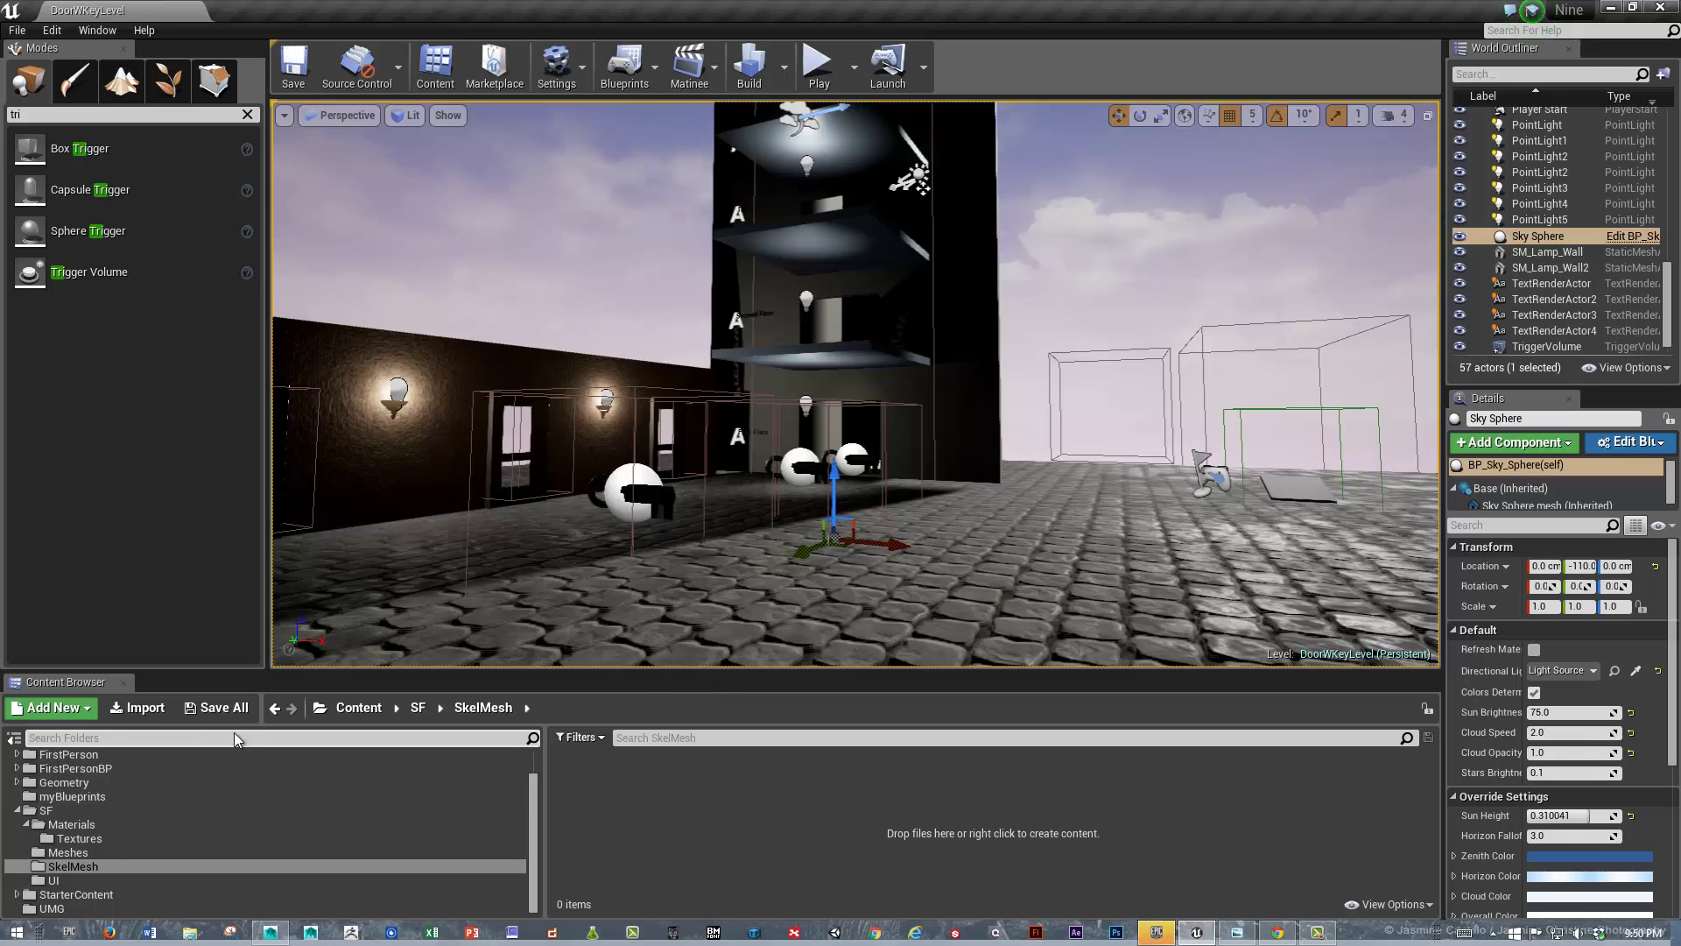
Import RadarDish01.fbx with Animation Length set to Set Range, End Frame 105
left_click(154, 712)
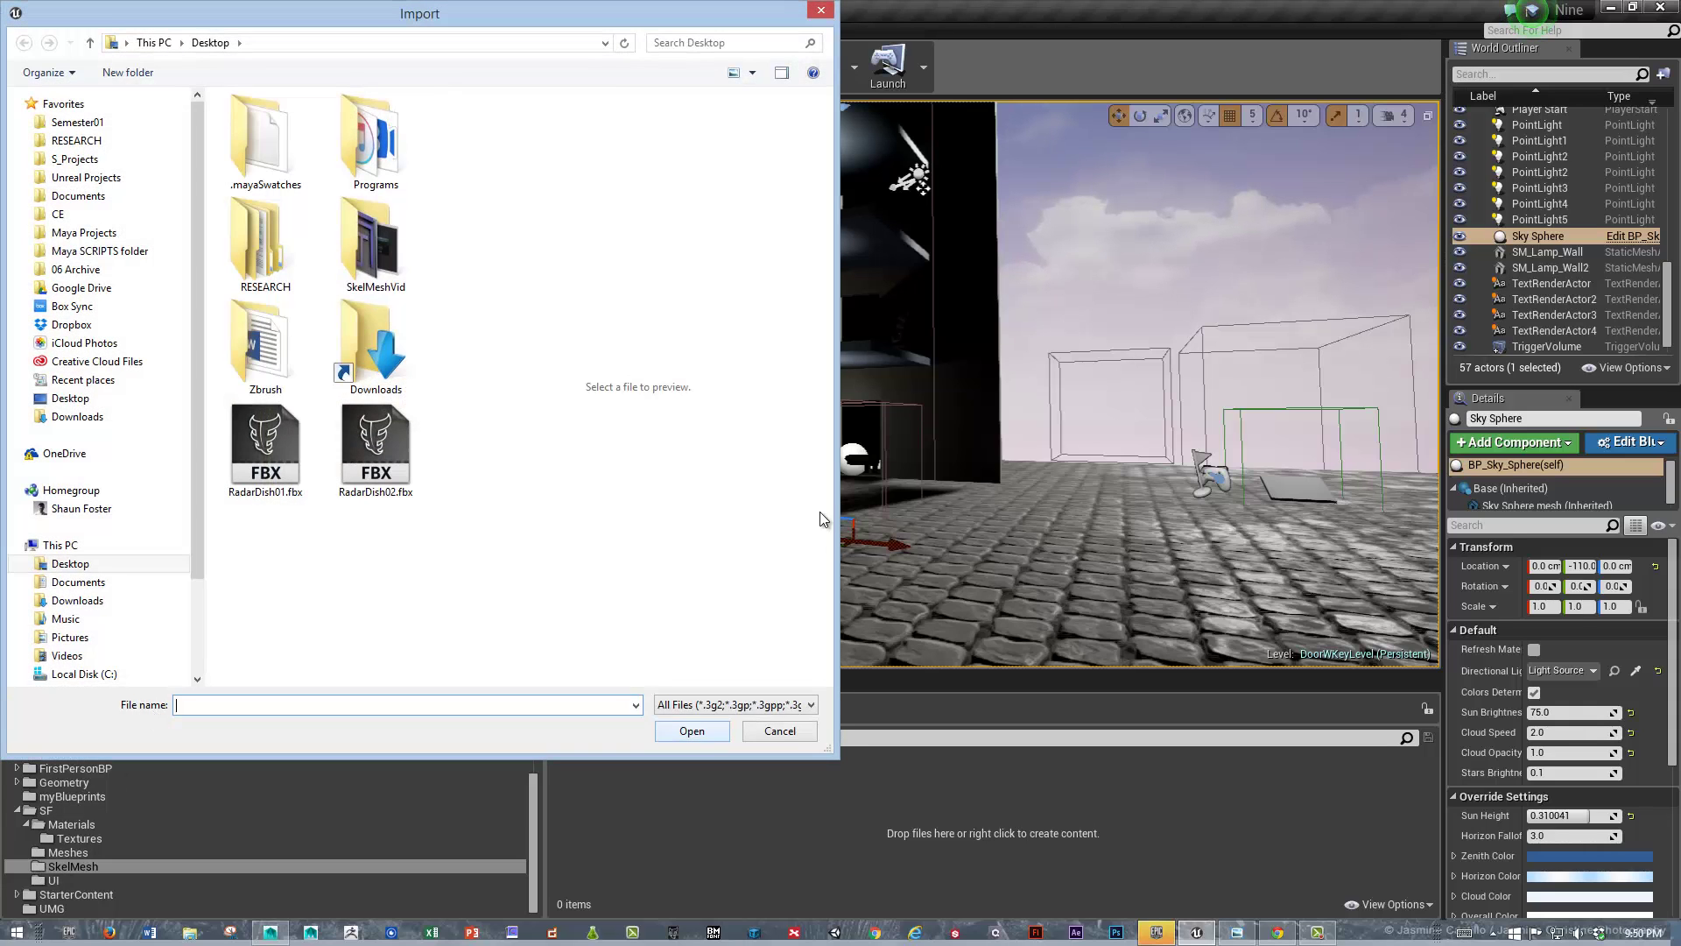
double_click(290, 471)
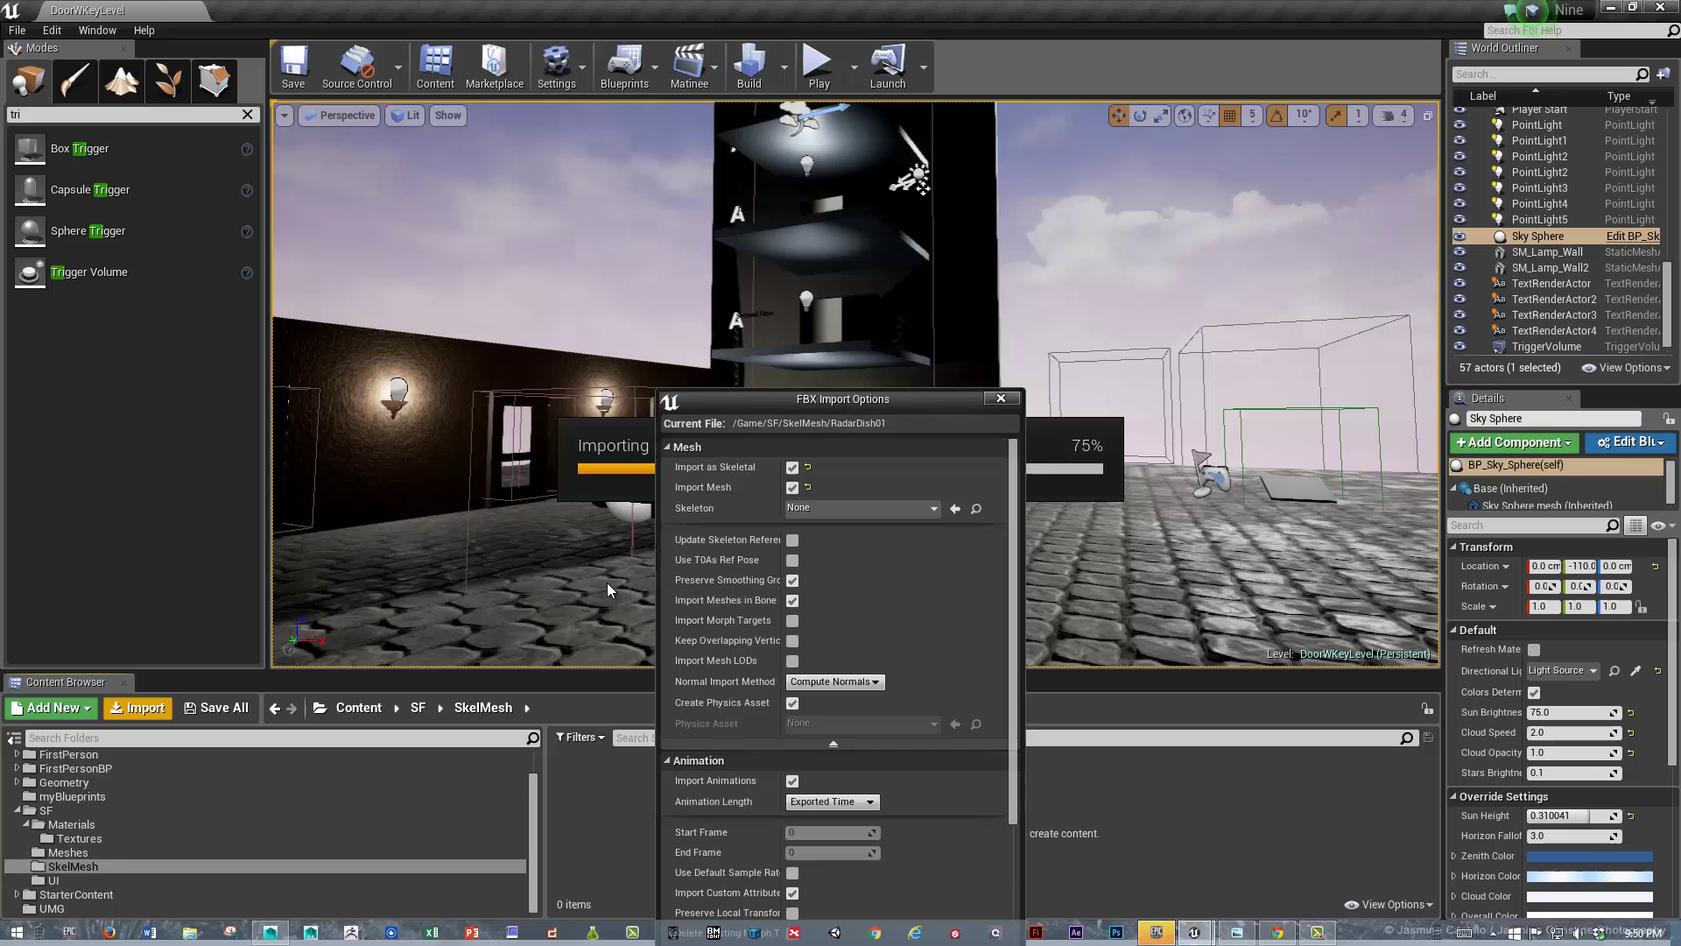
left_click_drag(781, 395, 710, 142)
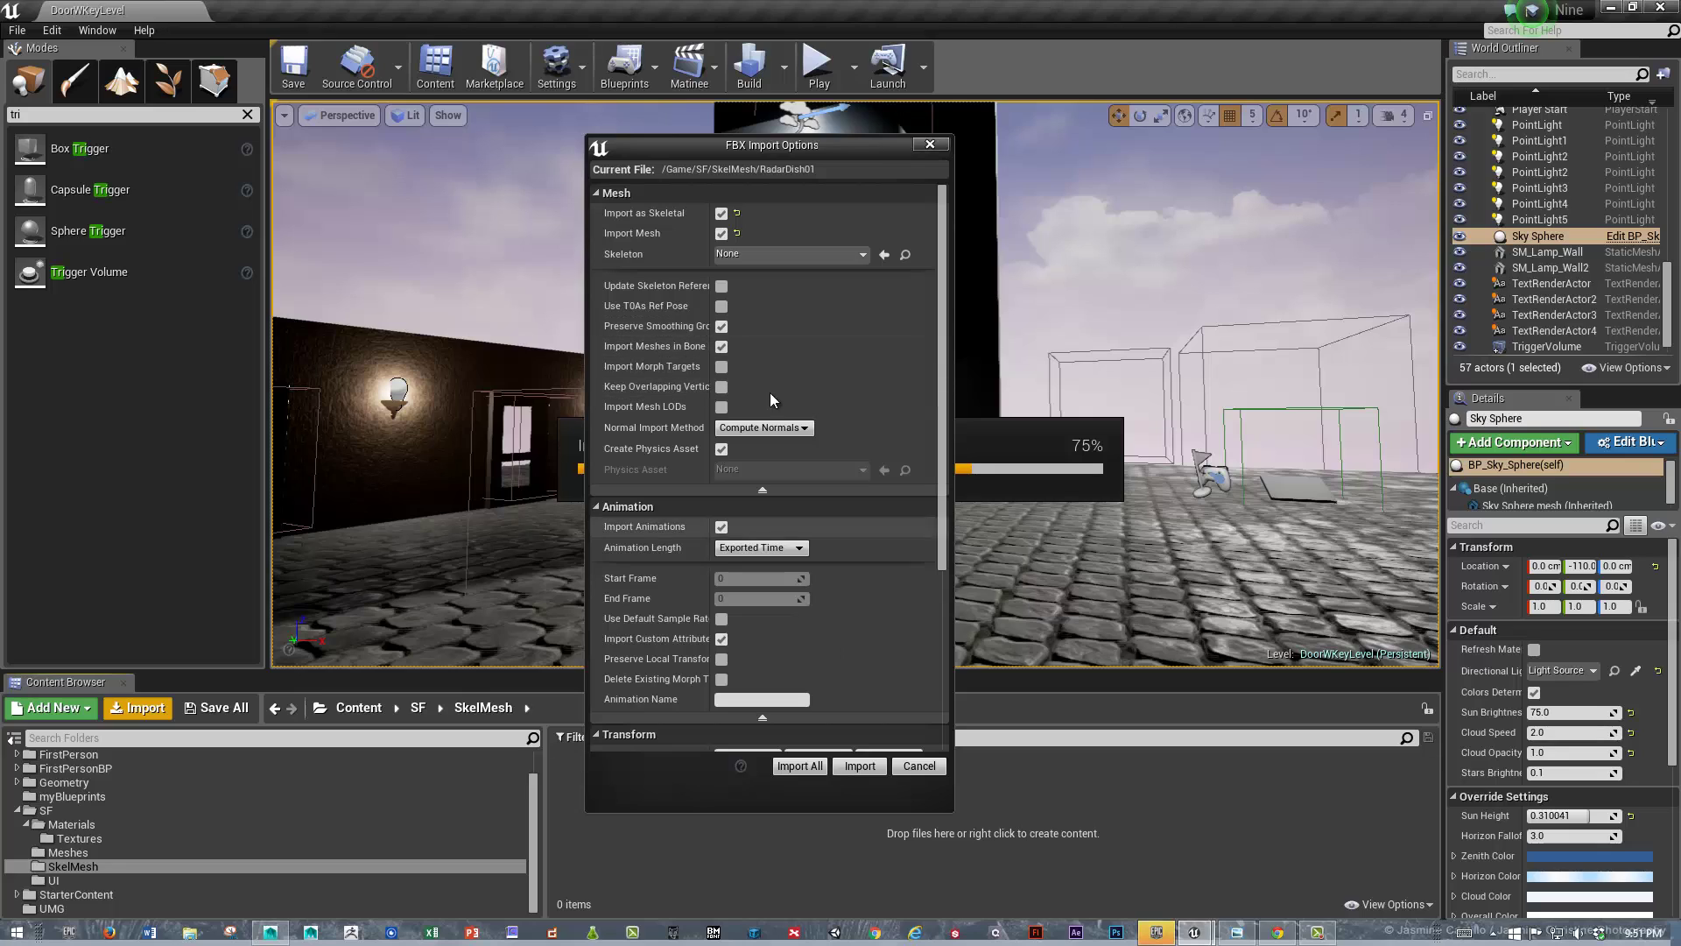
left_click(750, 552)
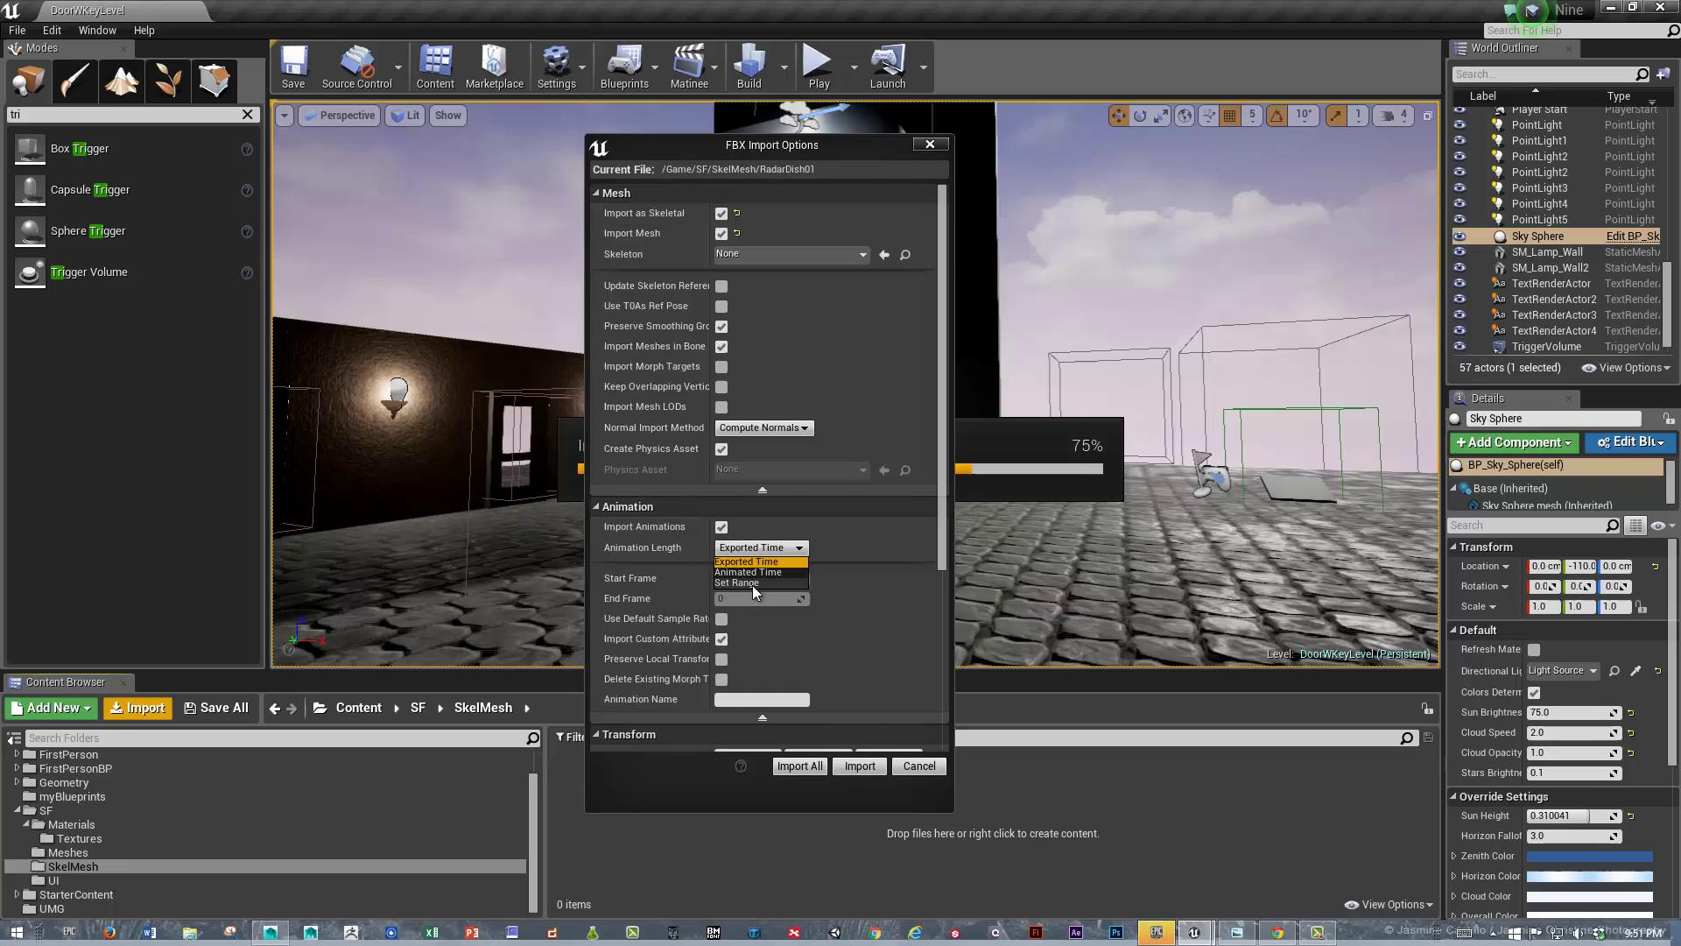
left_click(753, 582)
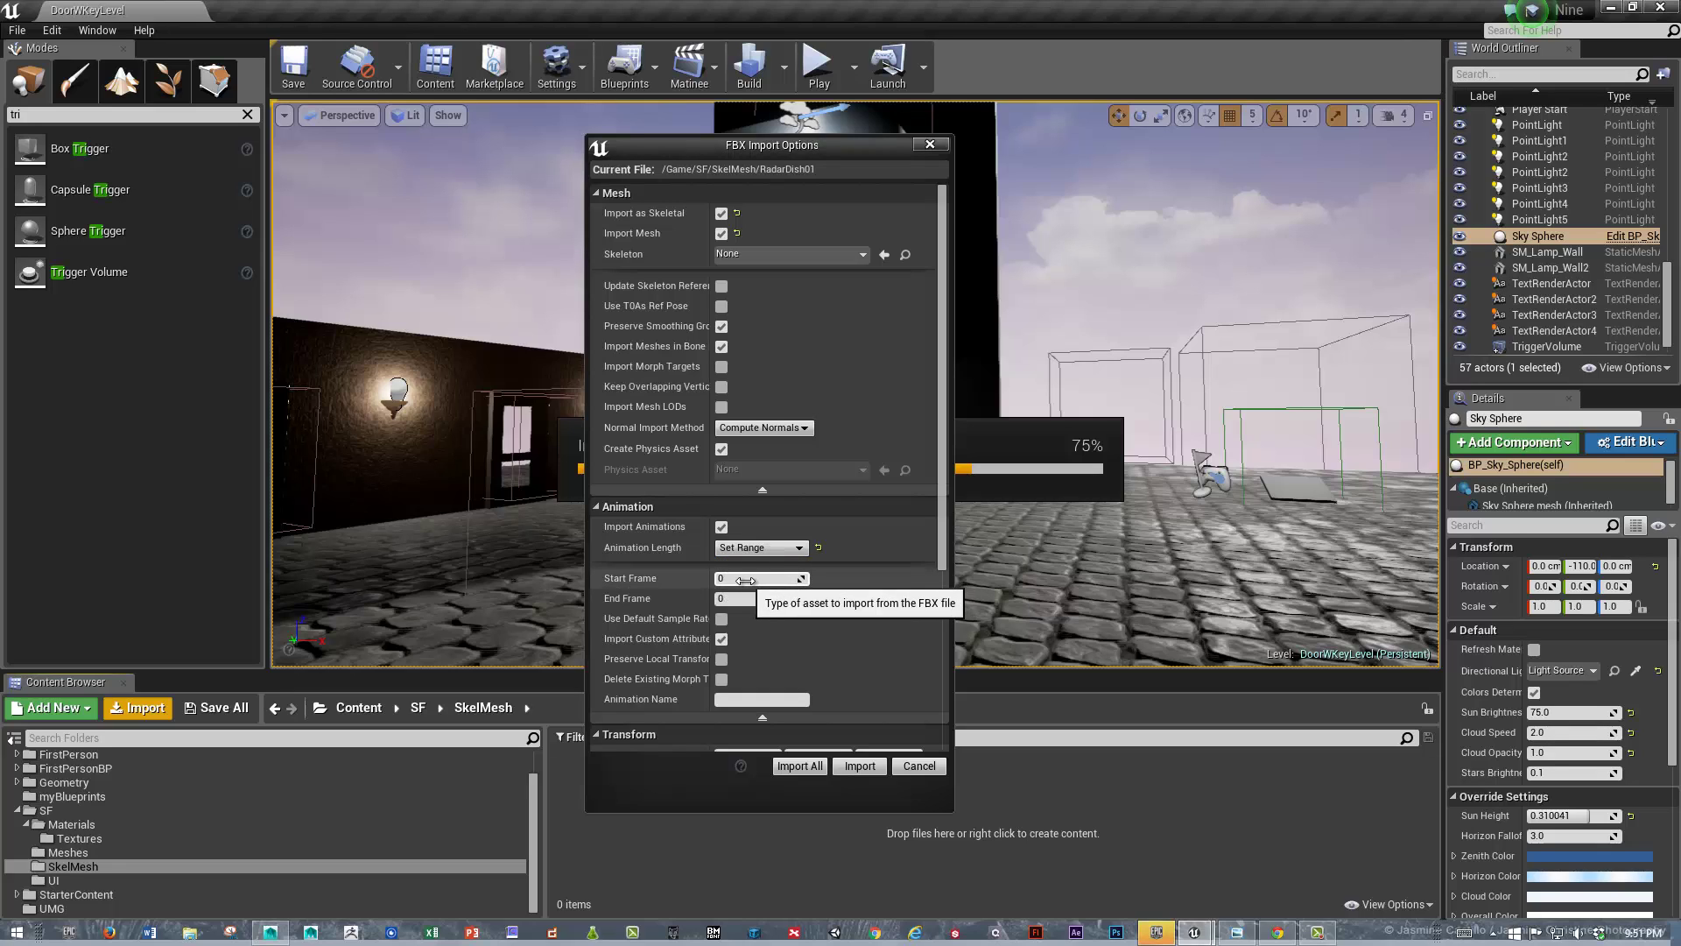
left_click(753, 599)
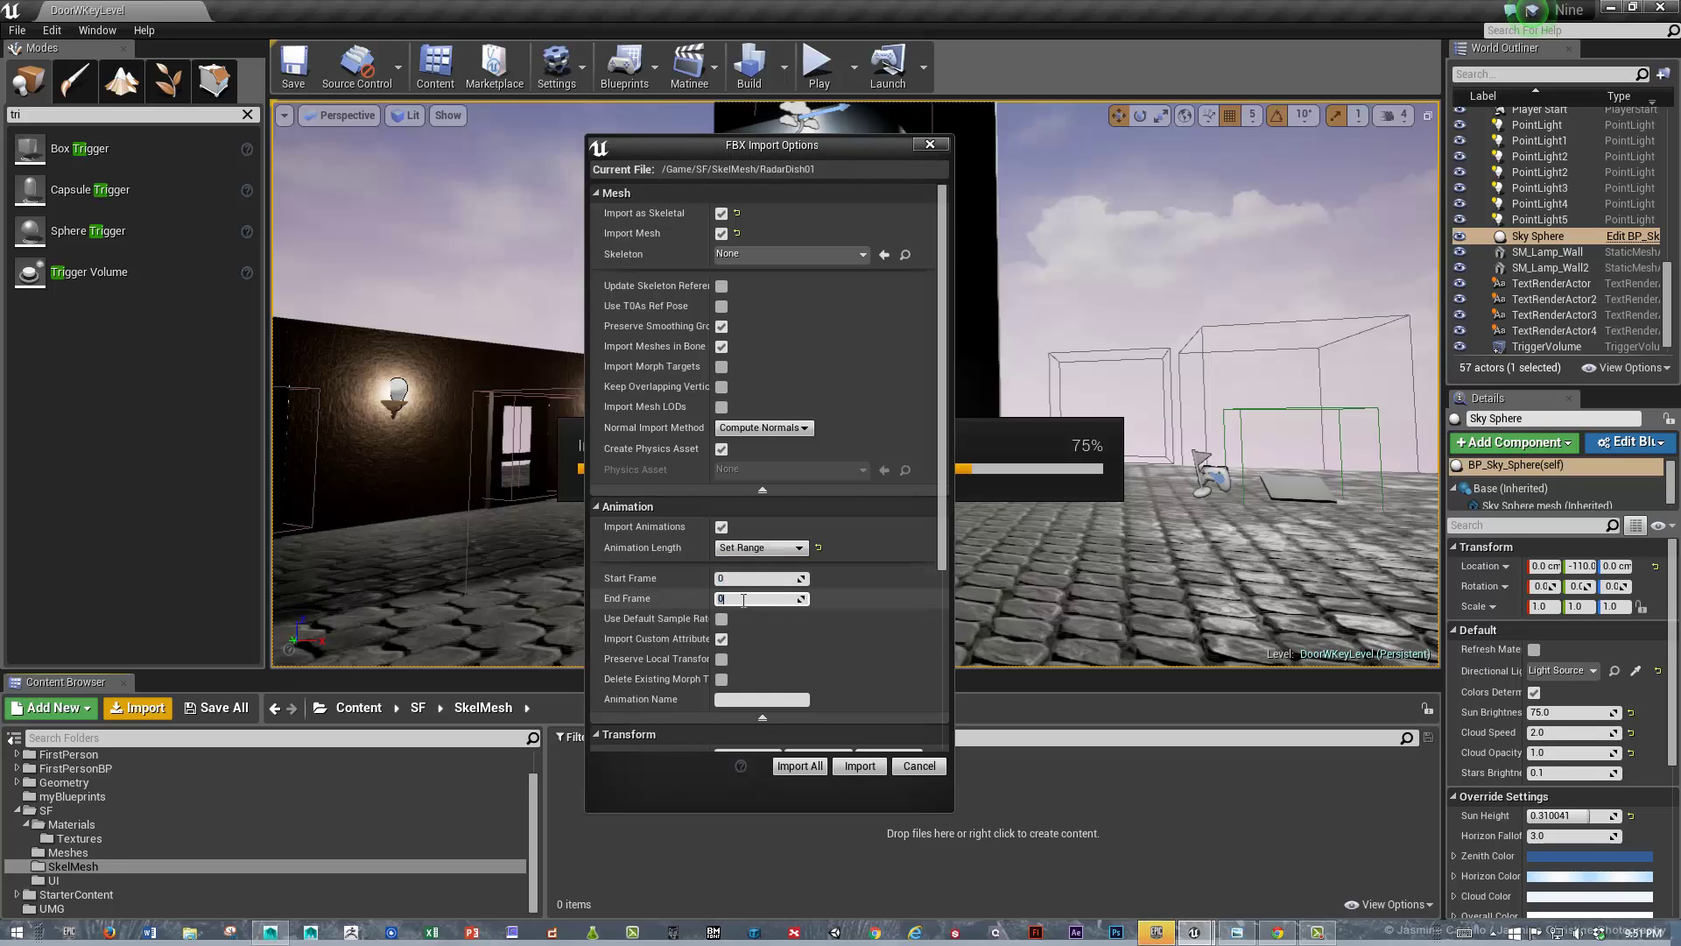
type("105")
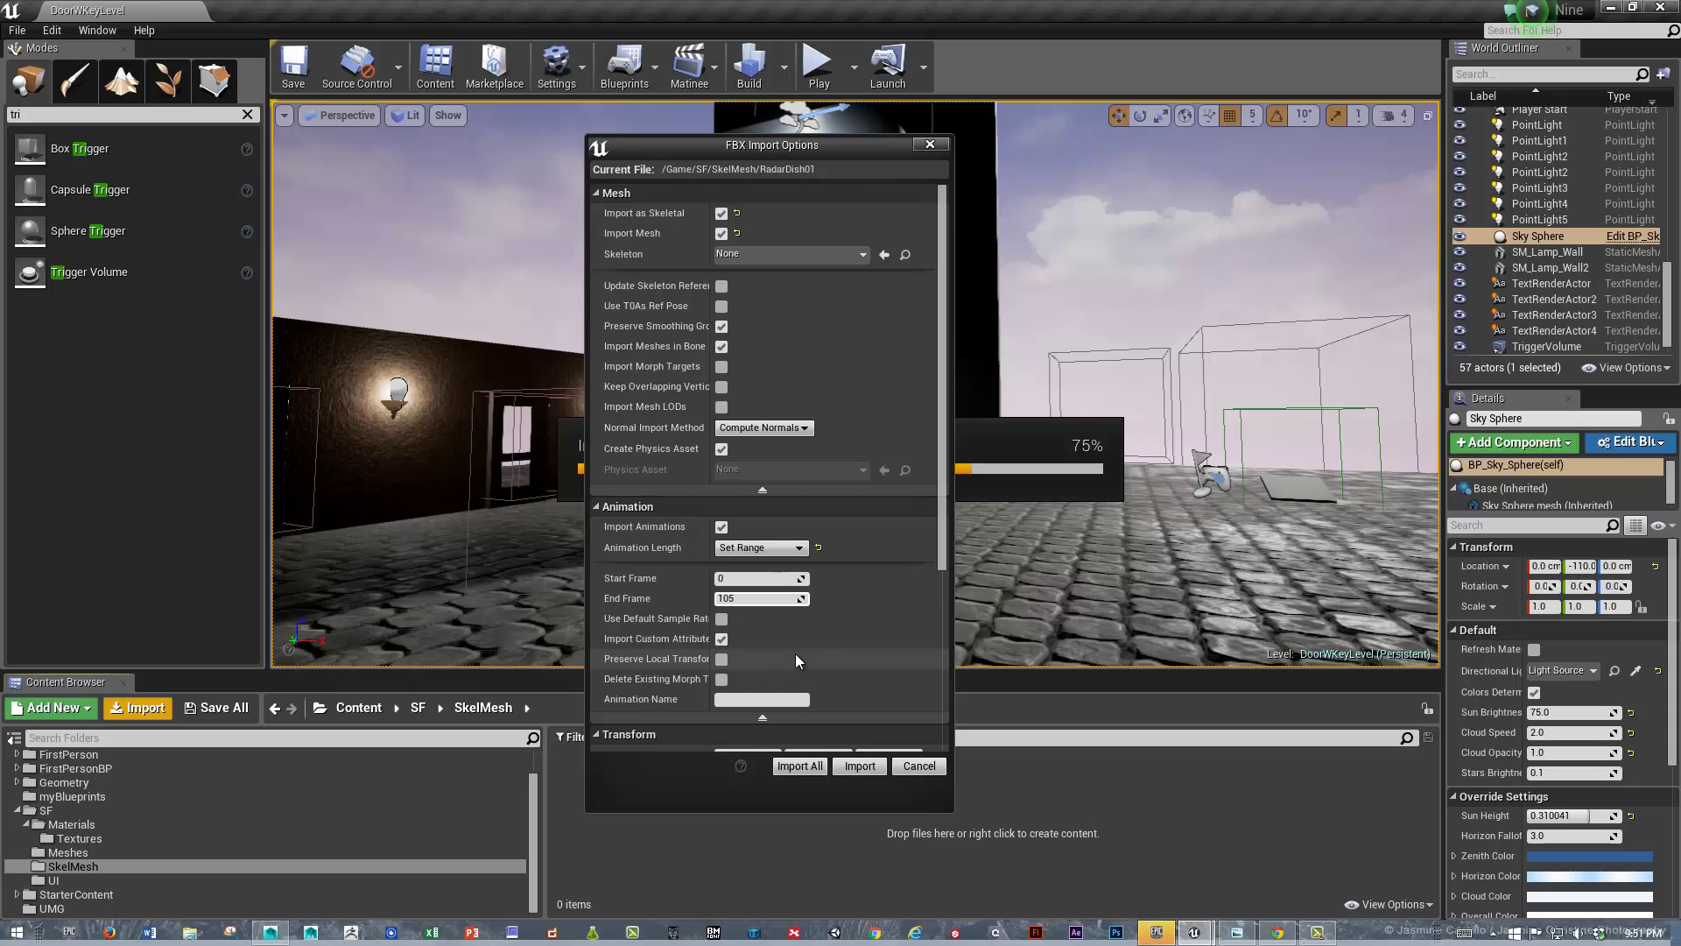
left_click(797, 766)
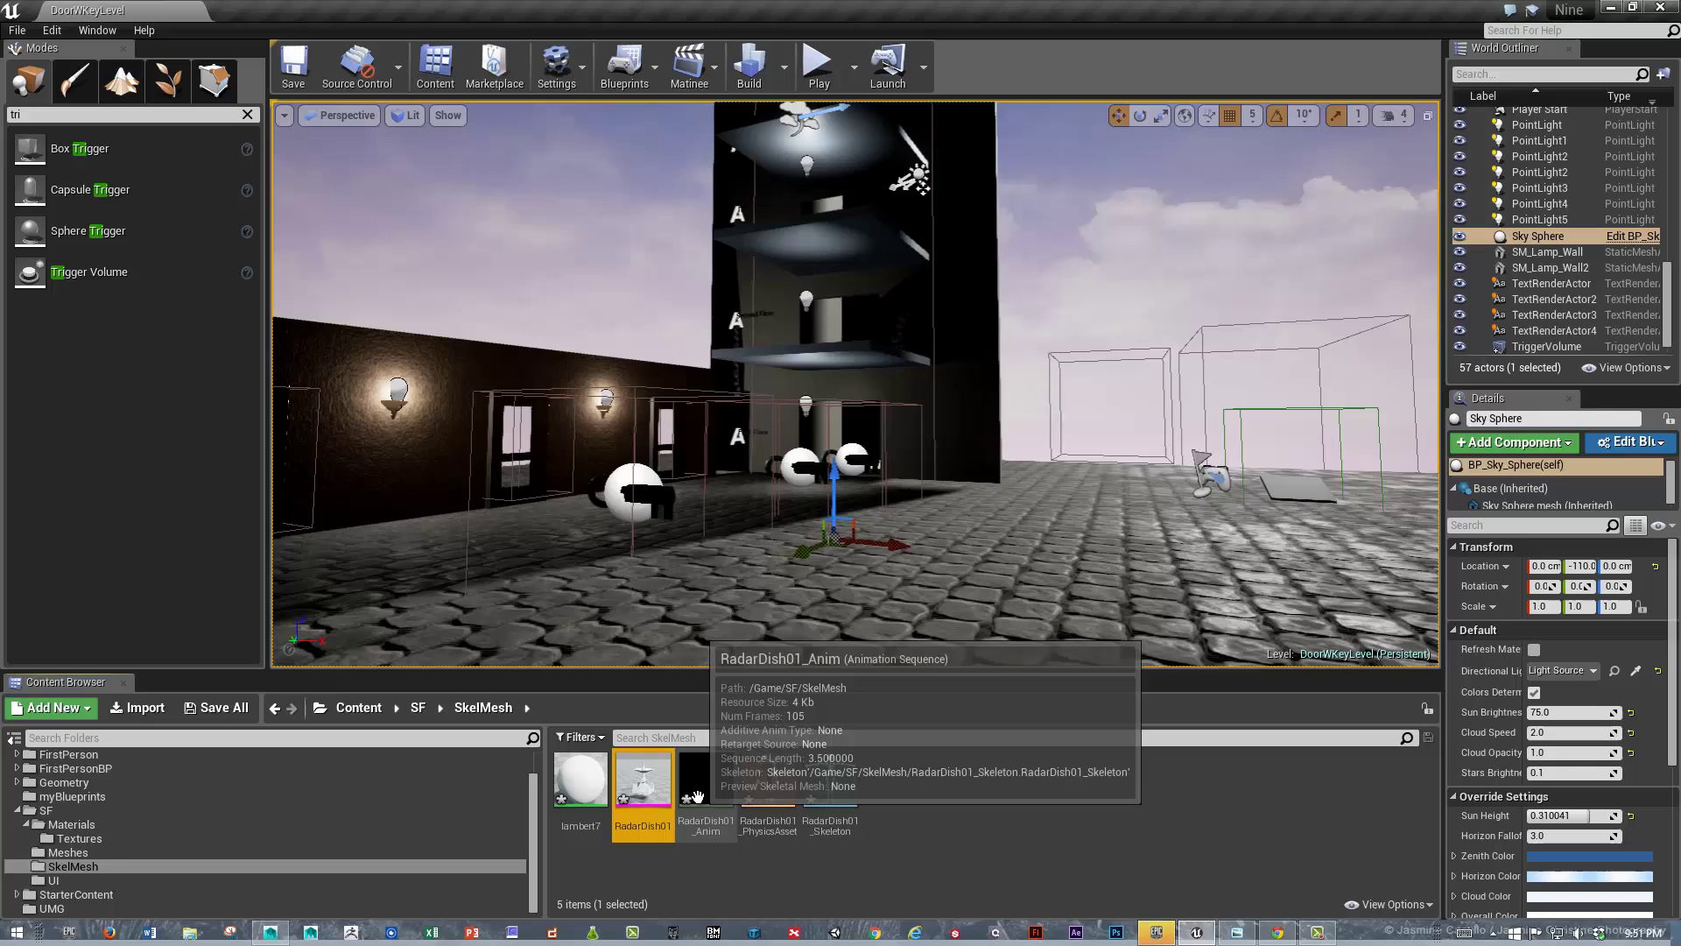
Preview the RadarDish01 skeletal mesh and RadarDish01_Anim, then close the preview and return to Maya
double_click(647, 795)
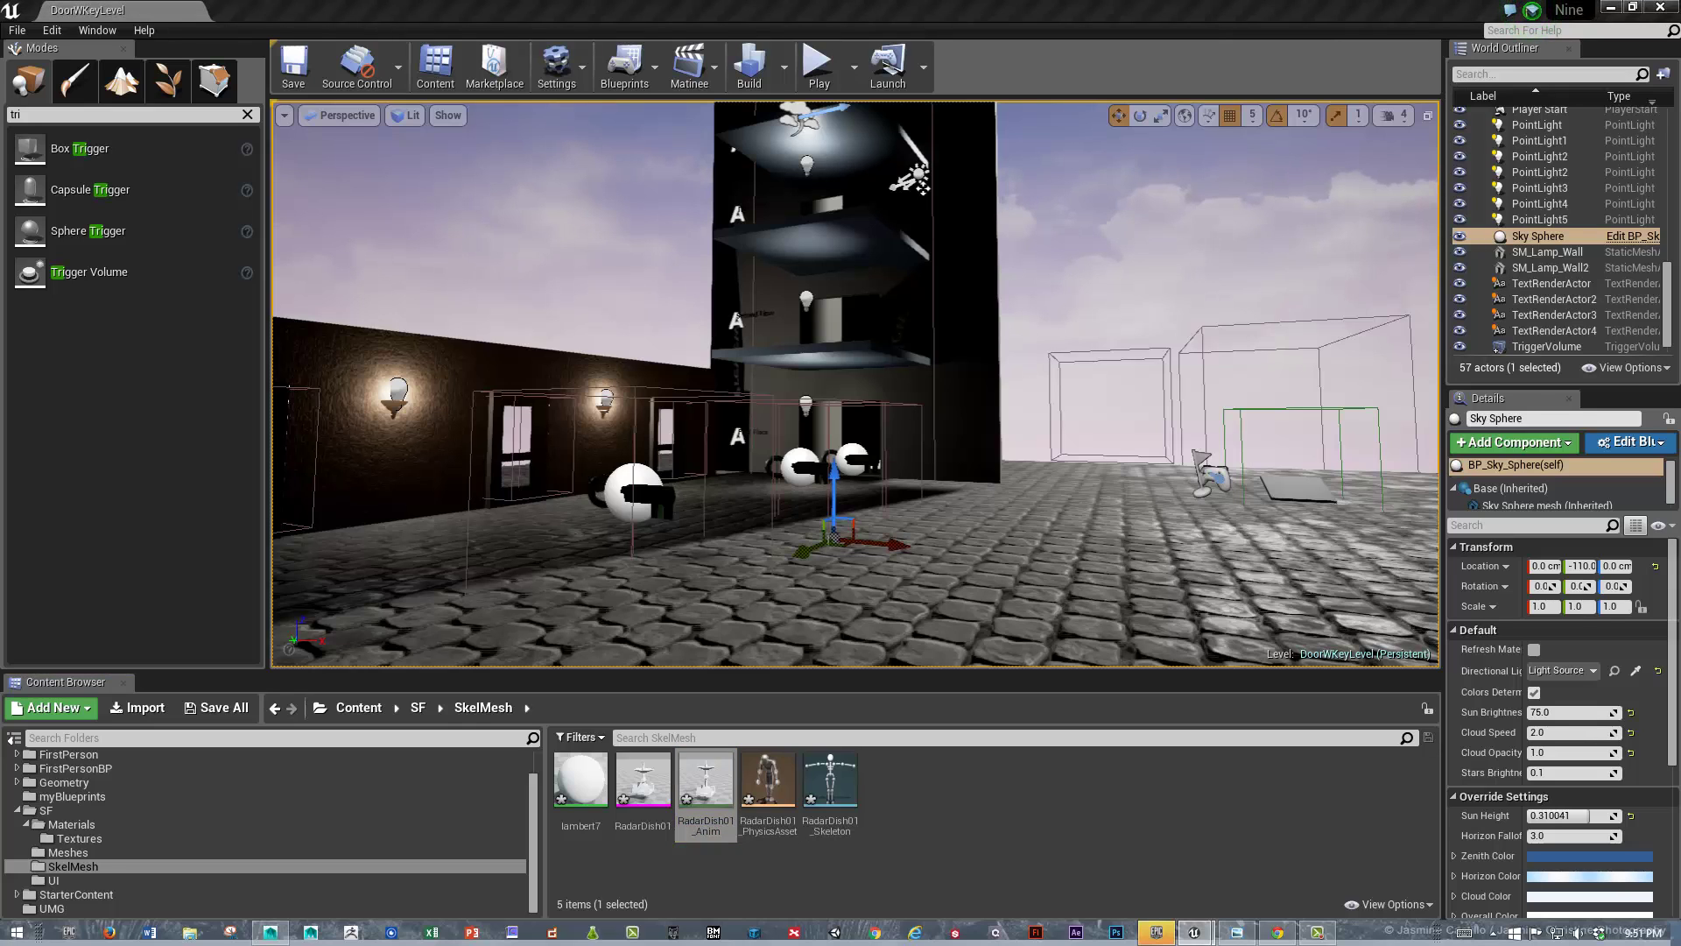
double_click(706, 781)
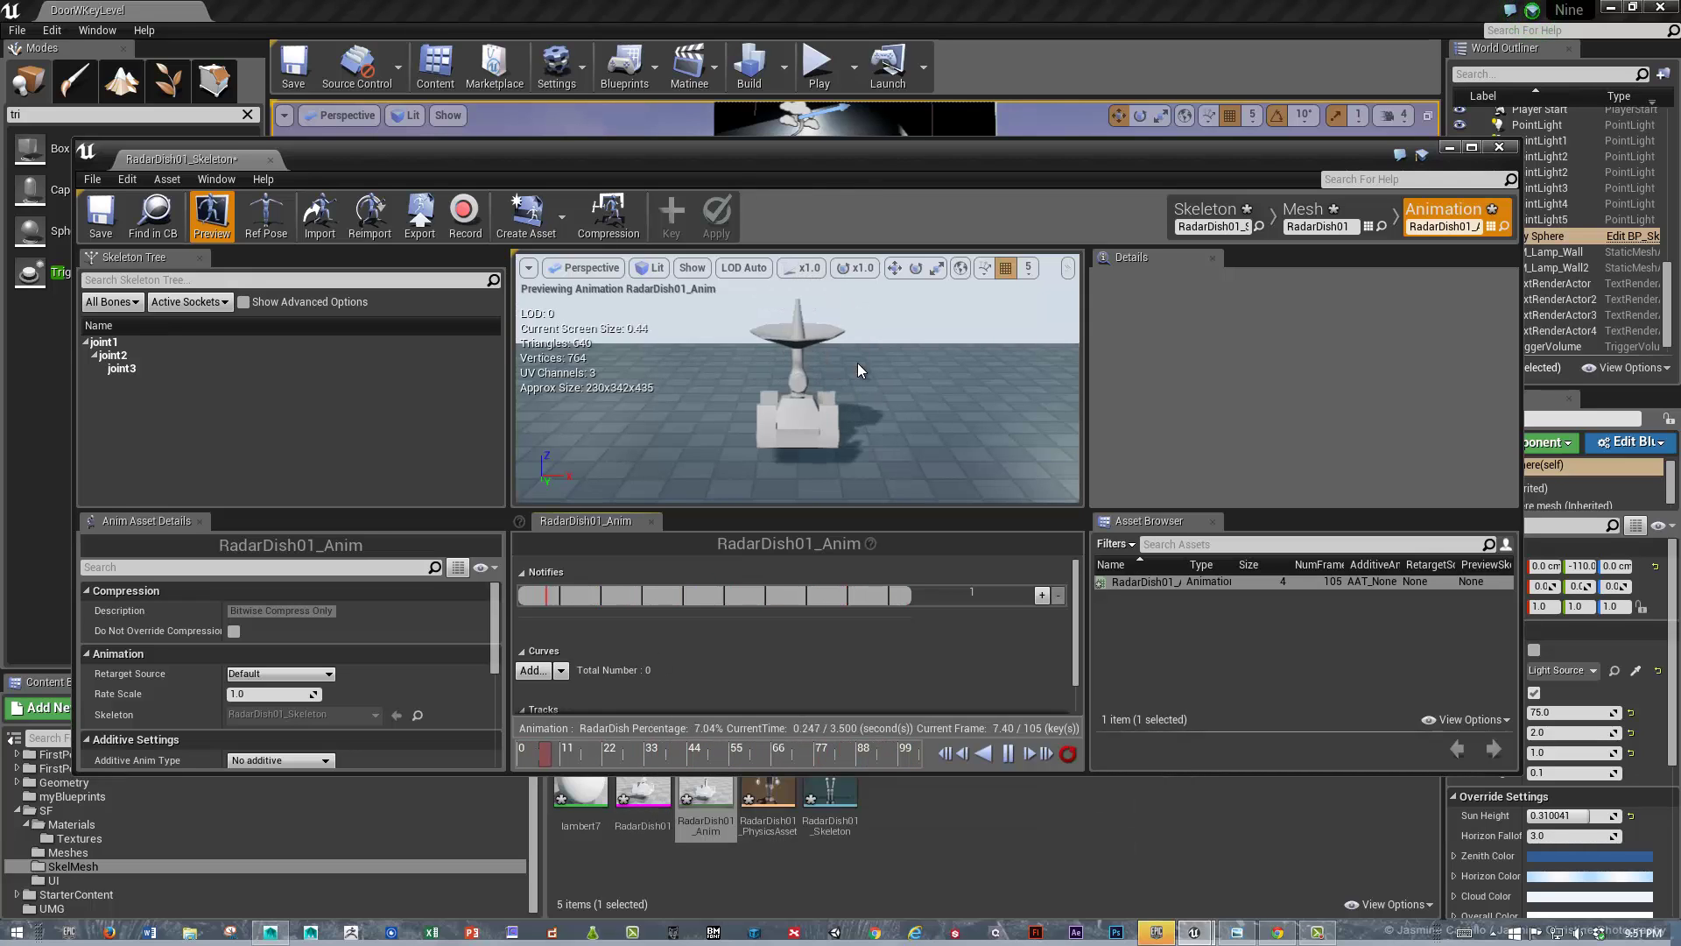
left_click(1500, 147)
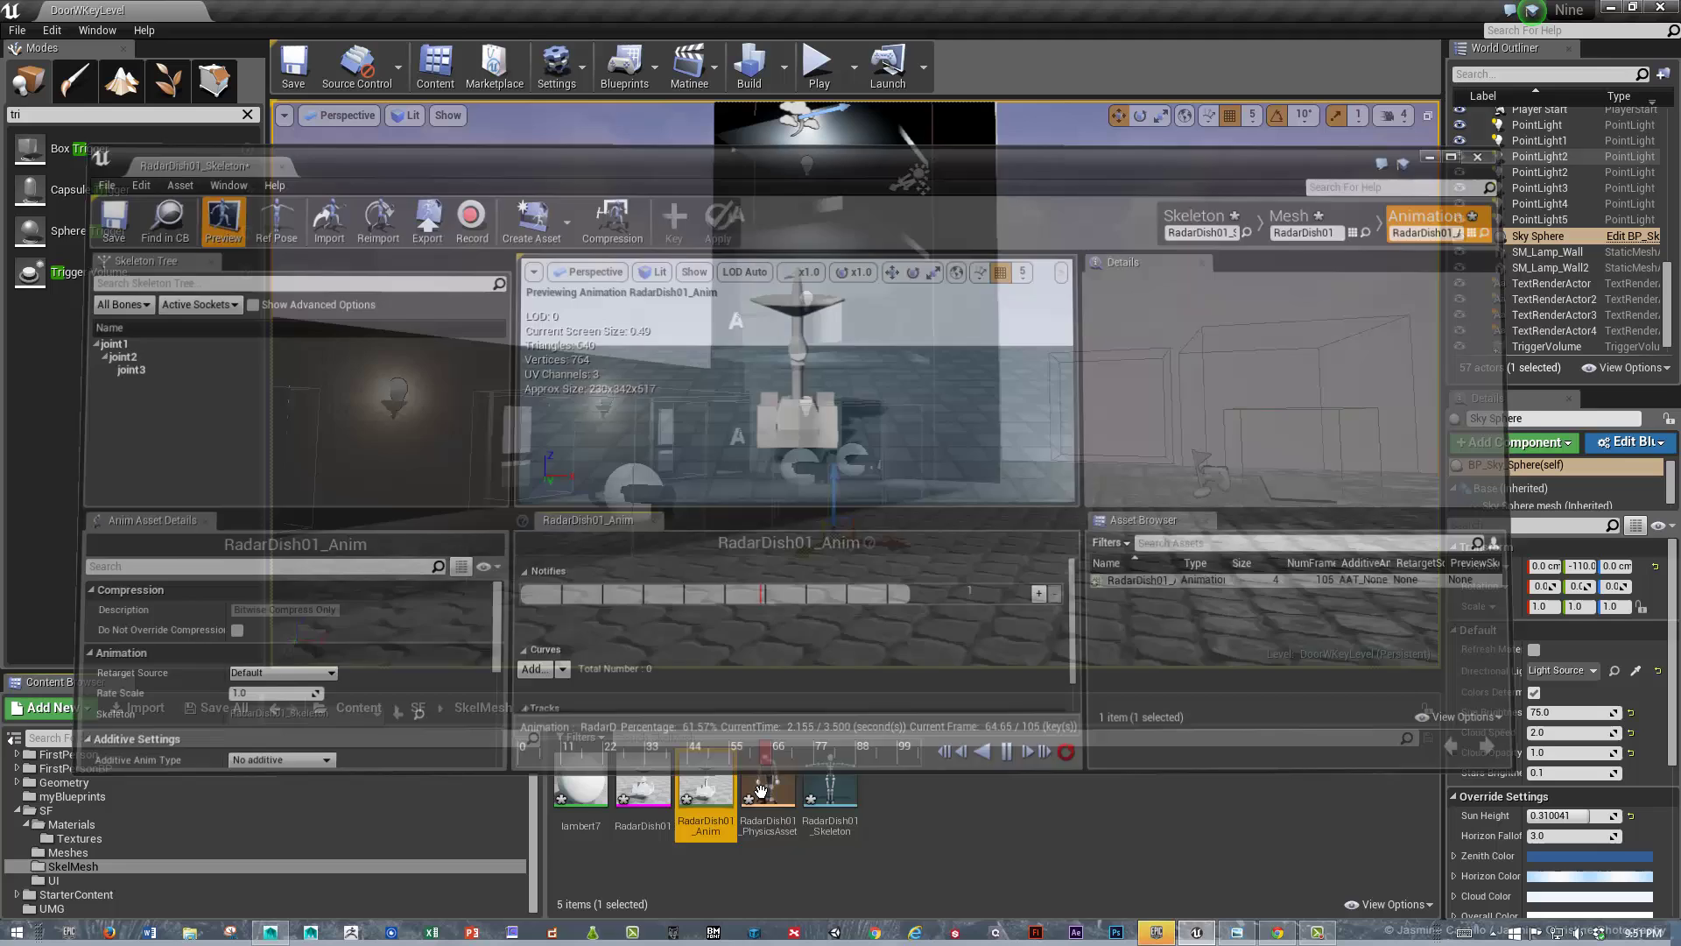
key("alt+Tab")
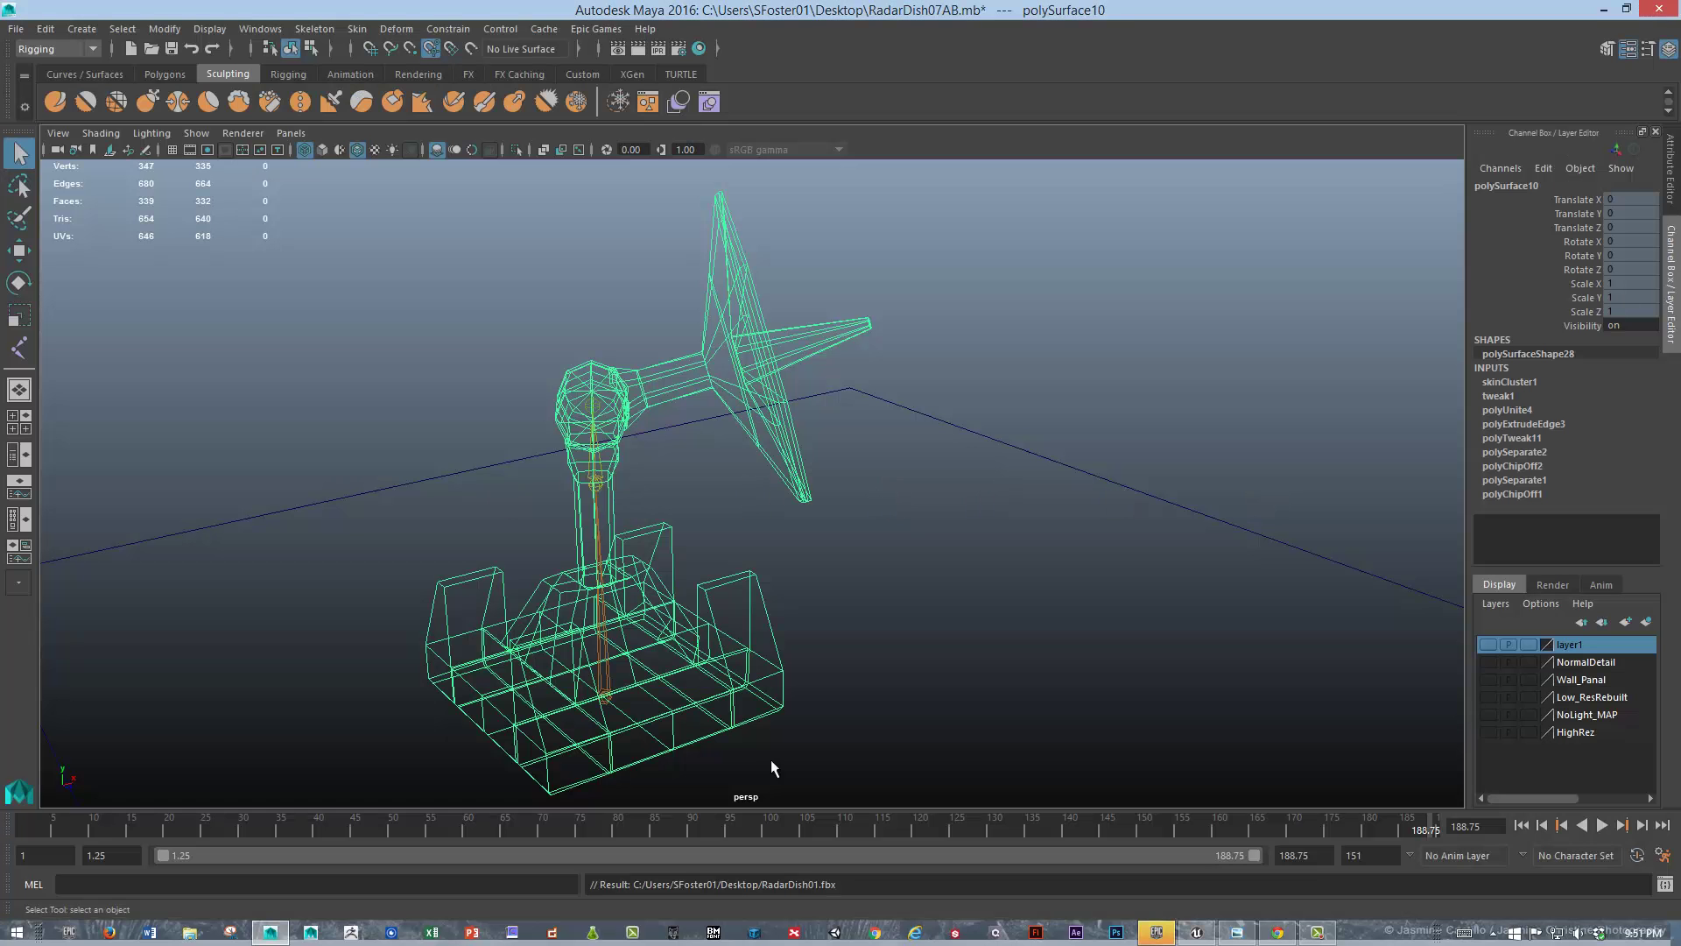
Select joint1 and Export Selection over RadarDish02.fbx on the Desktop, confirming the replacement
left_click(601, 533)
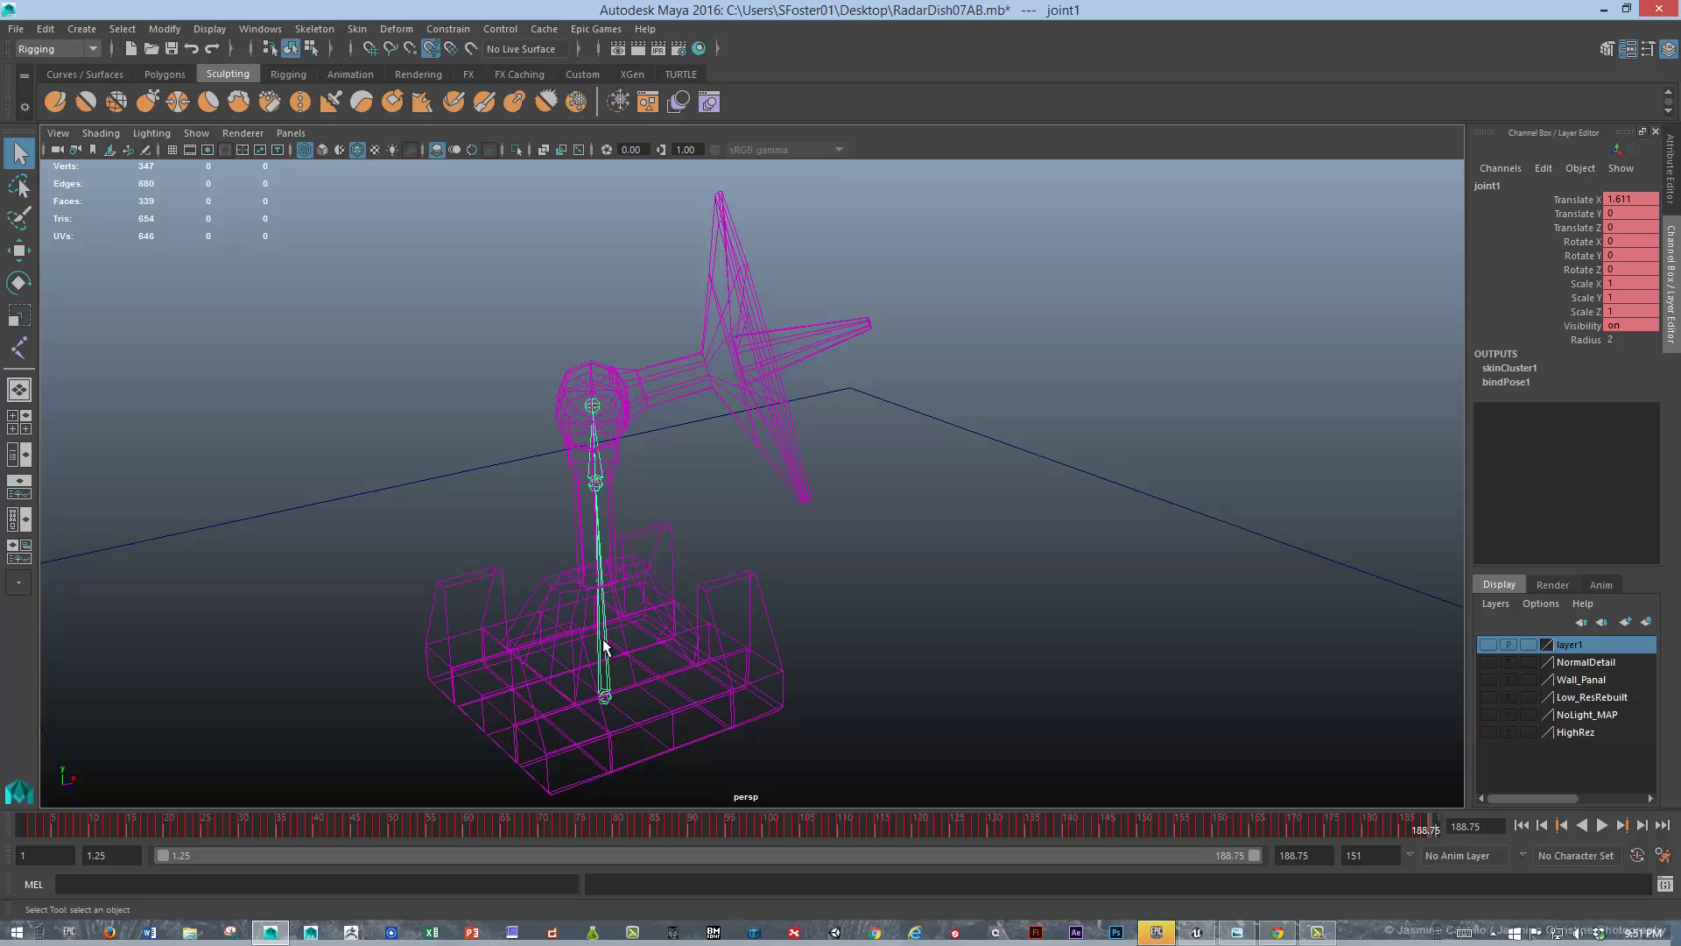
left_click(18, 29)
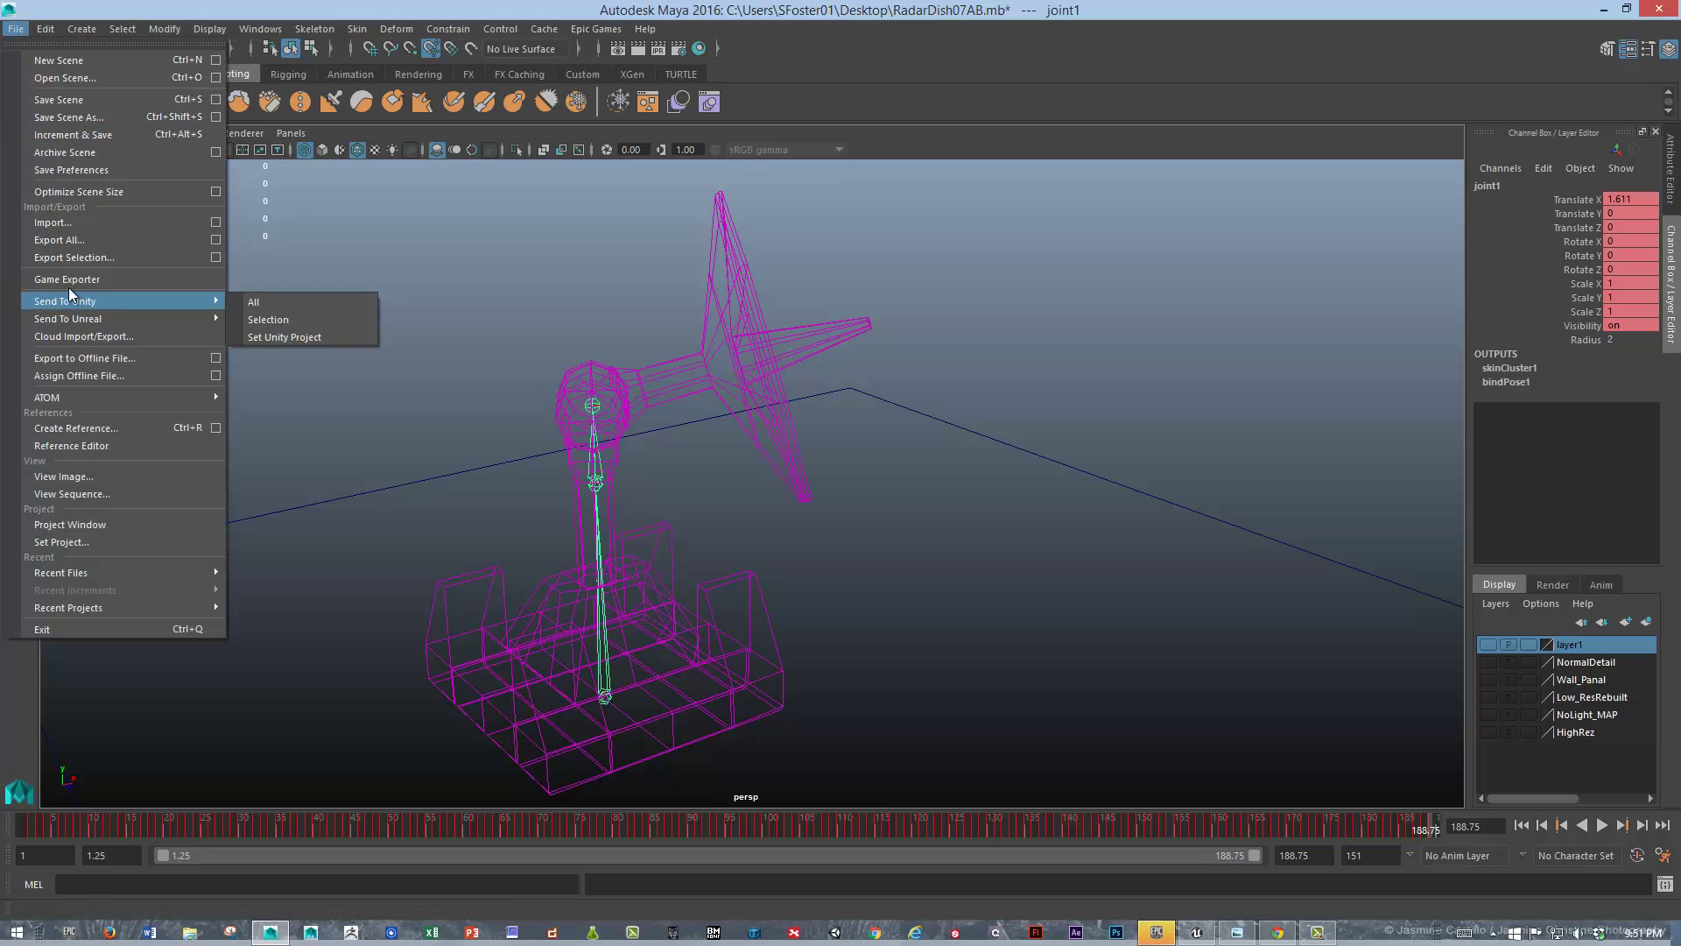
left_click(72, 254)
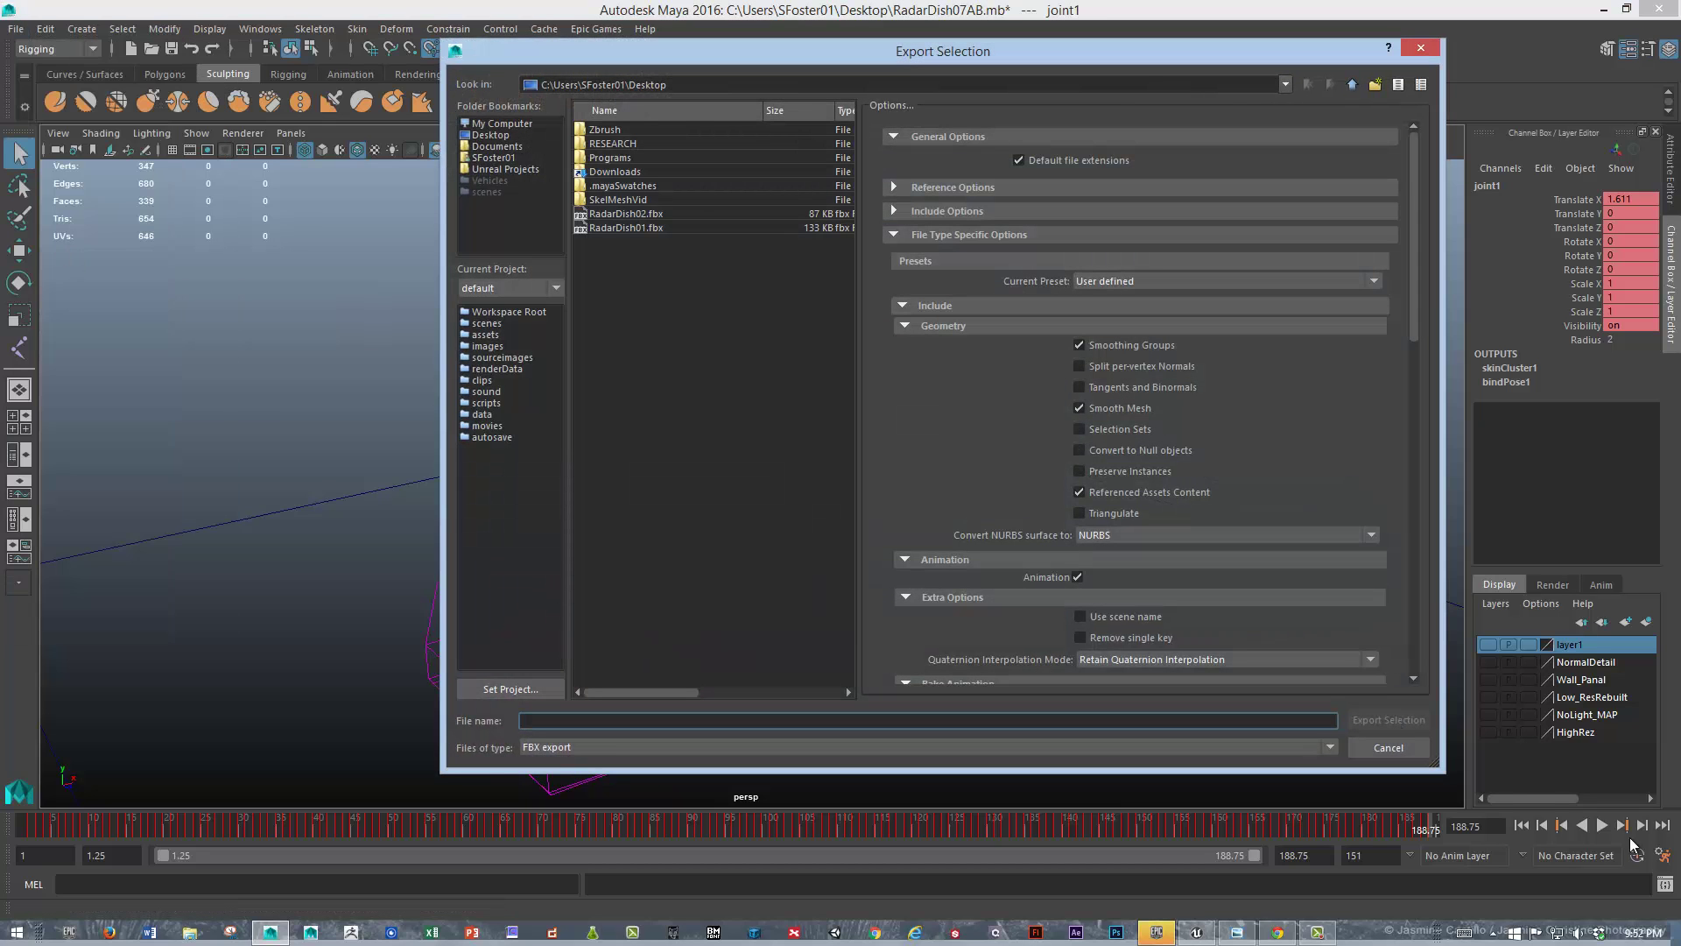
left_click(625, 214)
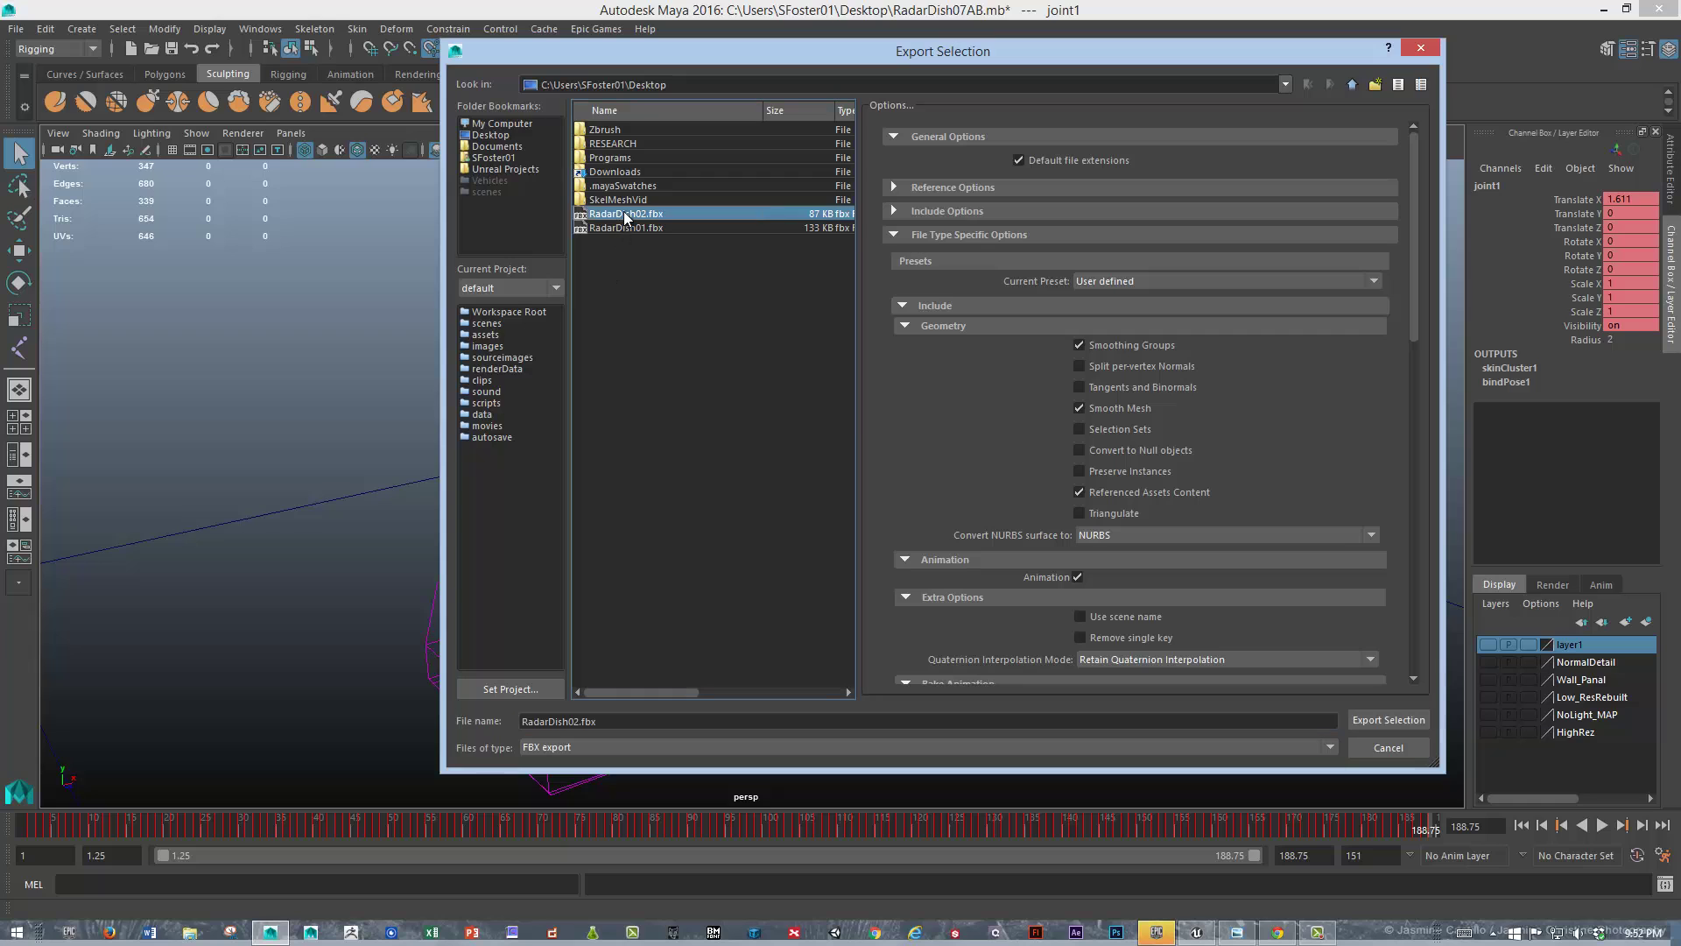
left_click(1368, 719)
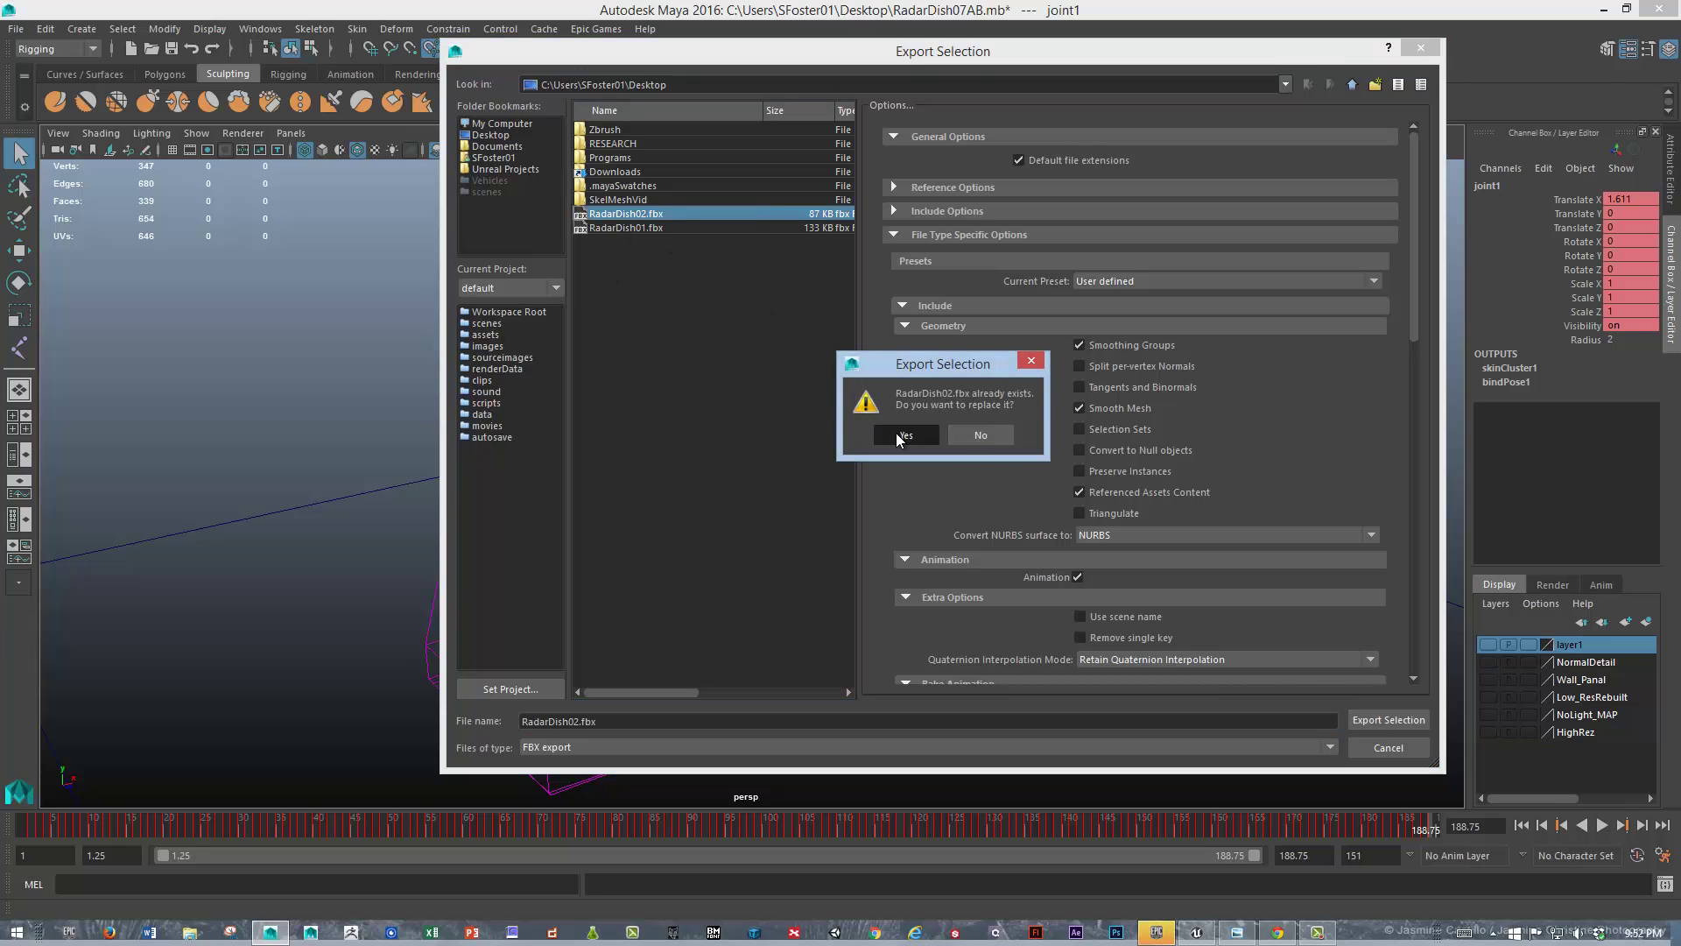
left_click(896, 432)
key("alt+Tab")
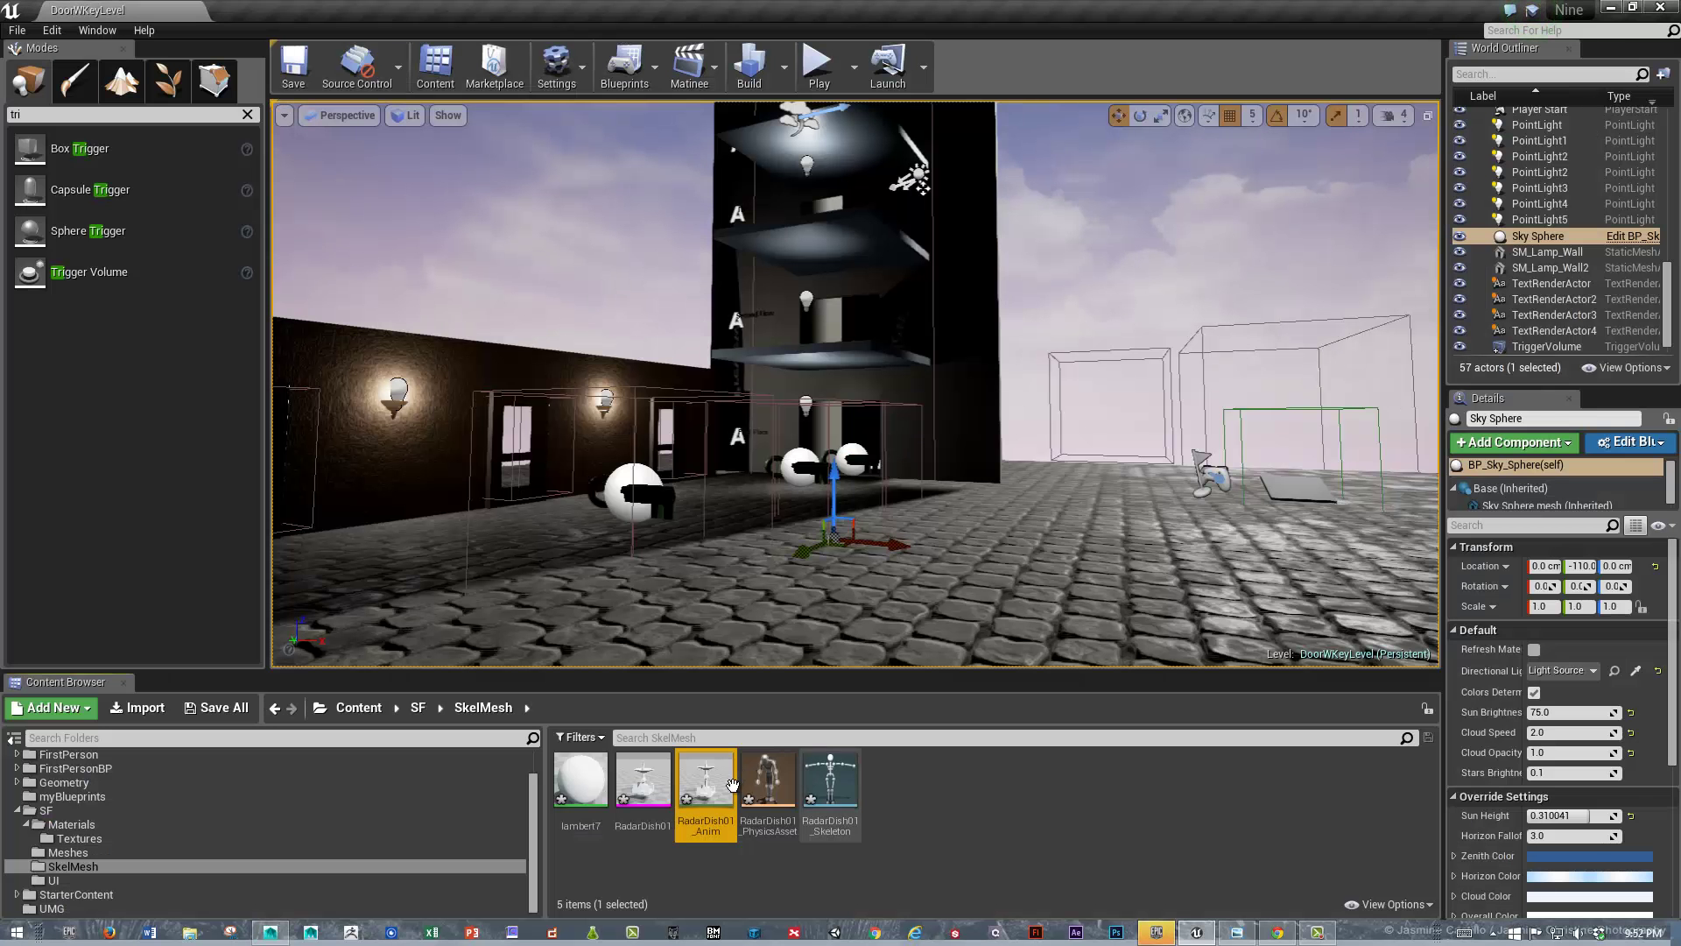
Import RadarDish02.fbx into SkelMesh using RadarDish01_Skeleton as its skeleton
left_click(147, 709)
double_click(594, 250)
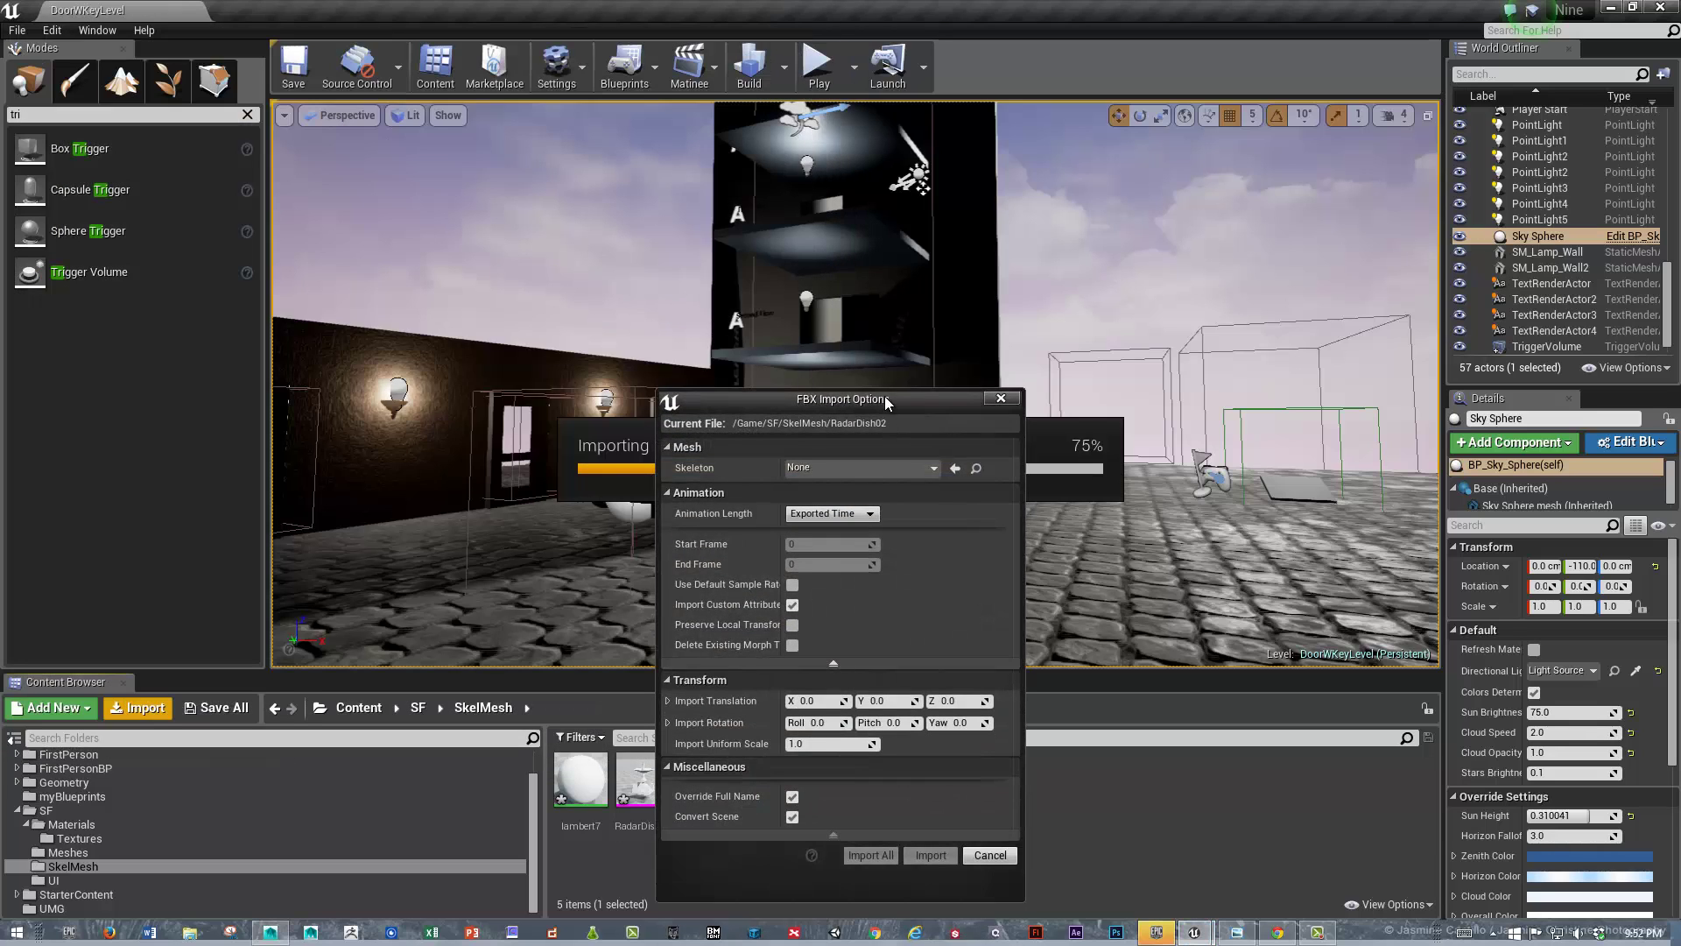
left_click_drag(885, 402, 726, 257)
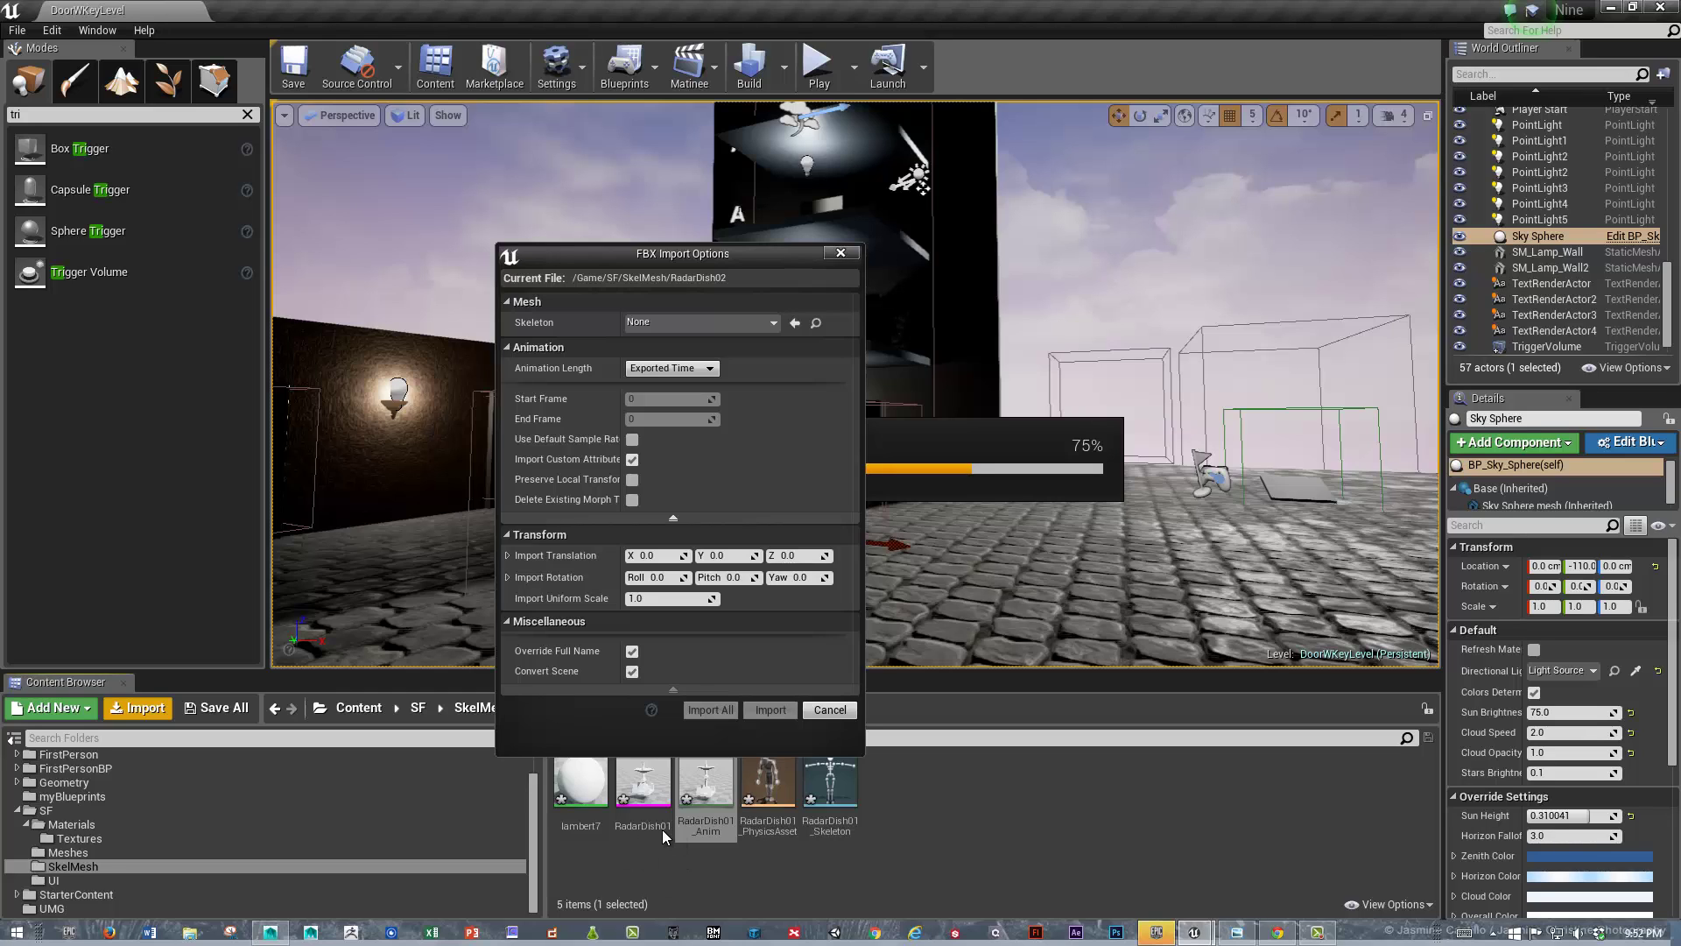
left_click(684, 322)
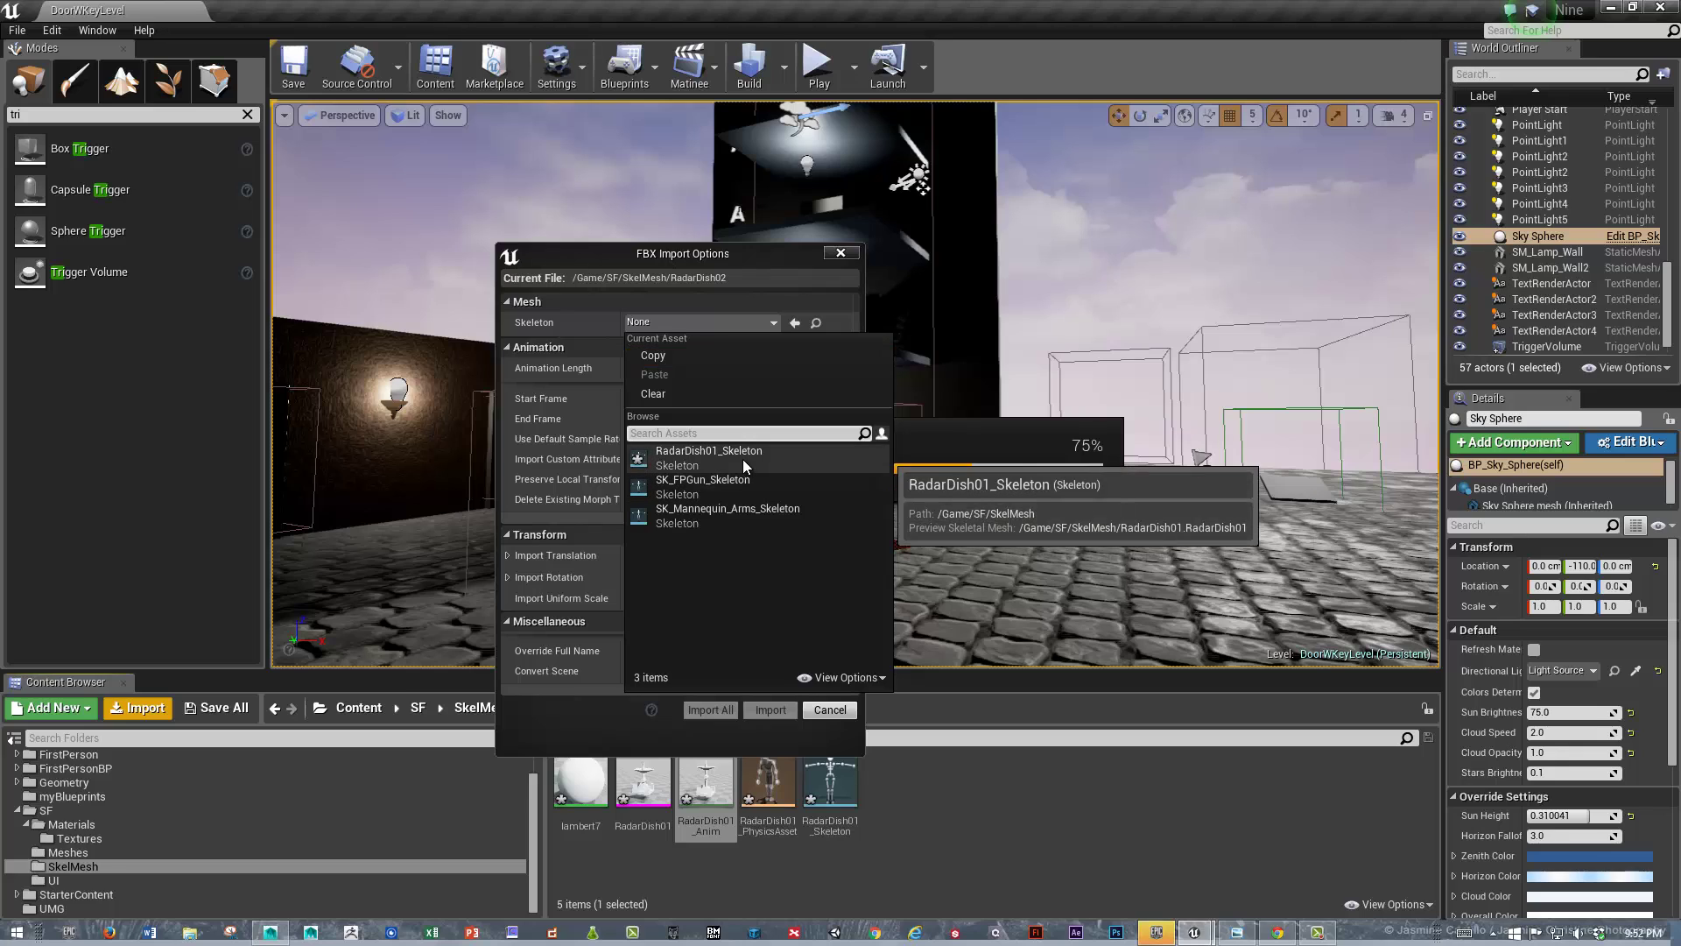
left_click(718, 459)
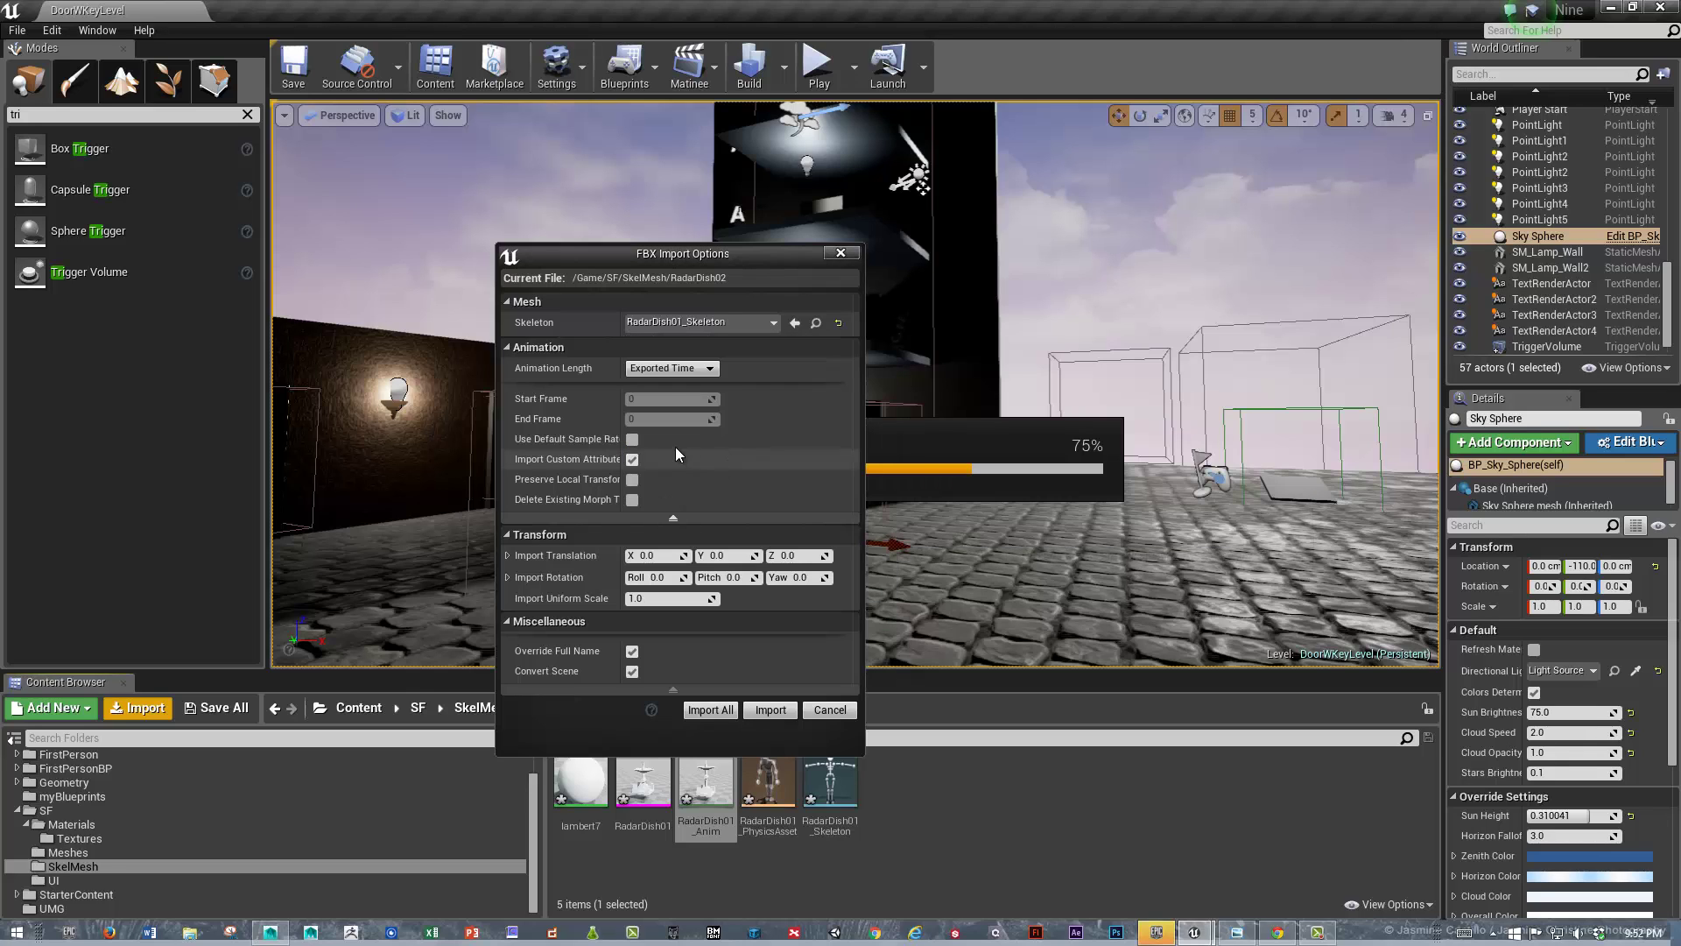
Limit the animation to the Set Range of frames 106 to 189 and import
left_click(667, 371)
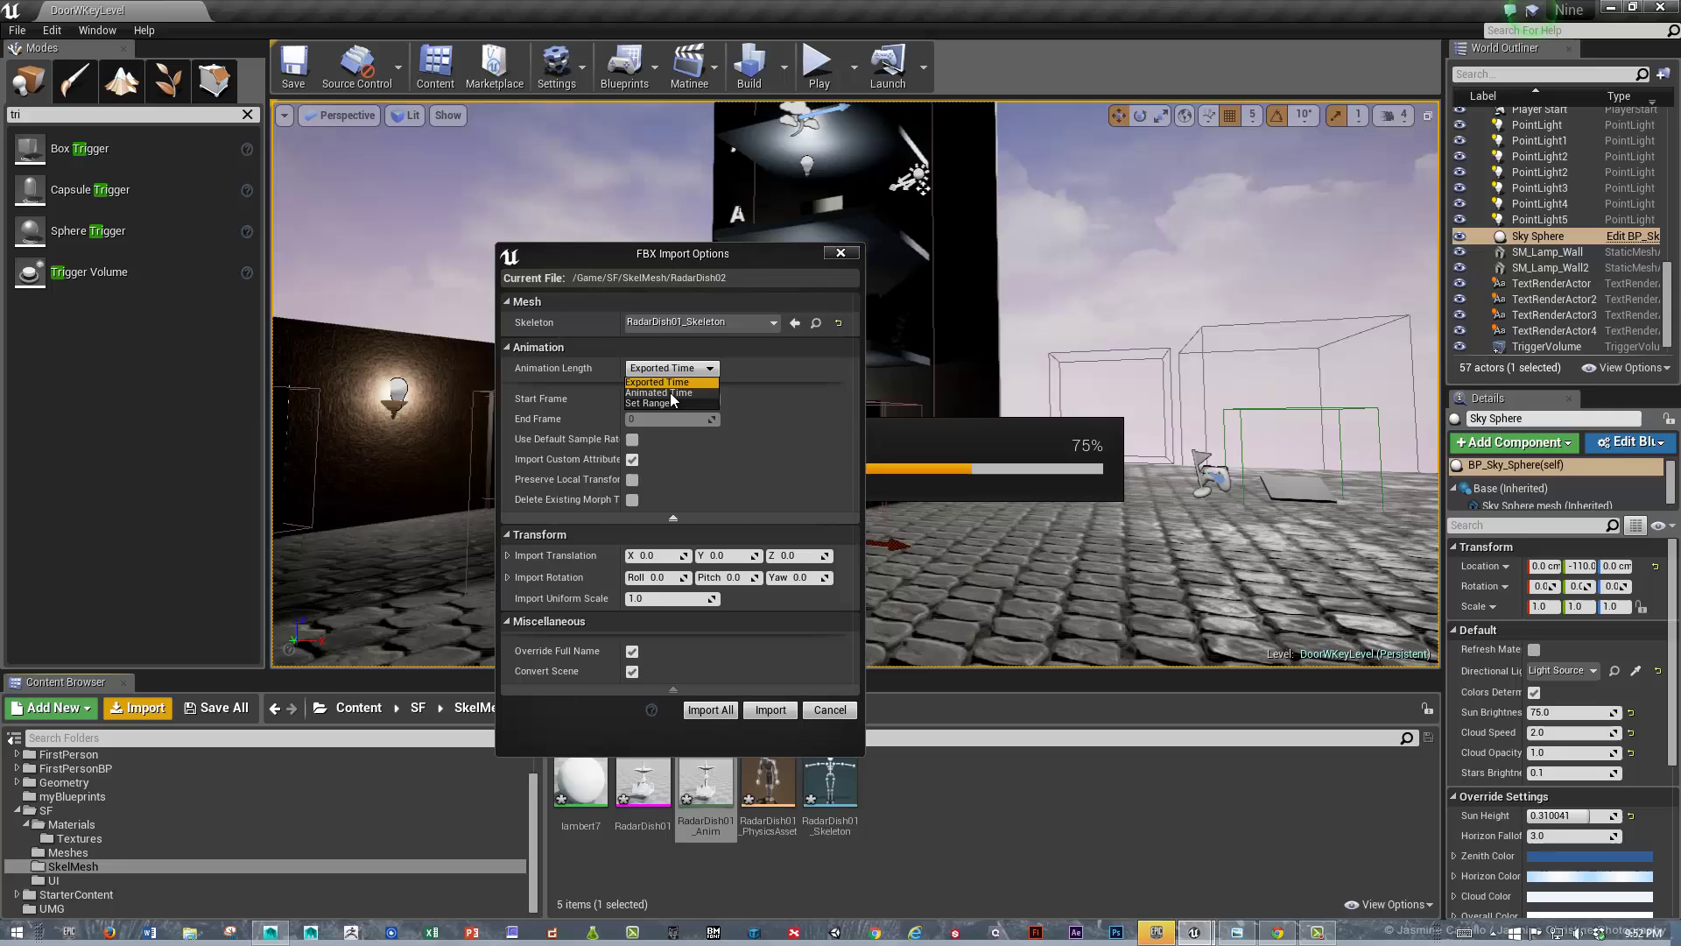
left_click(667, 403)
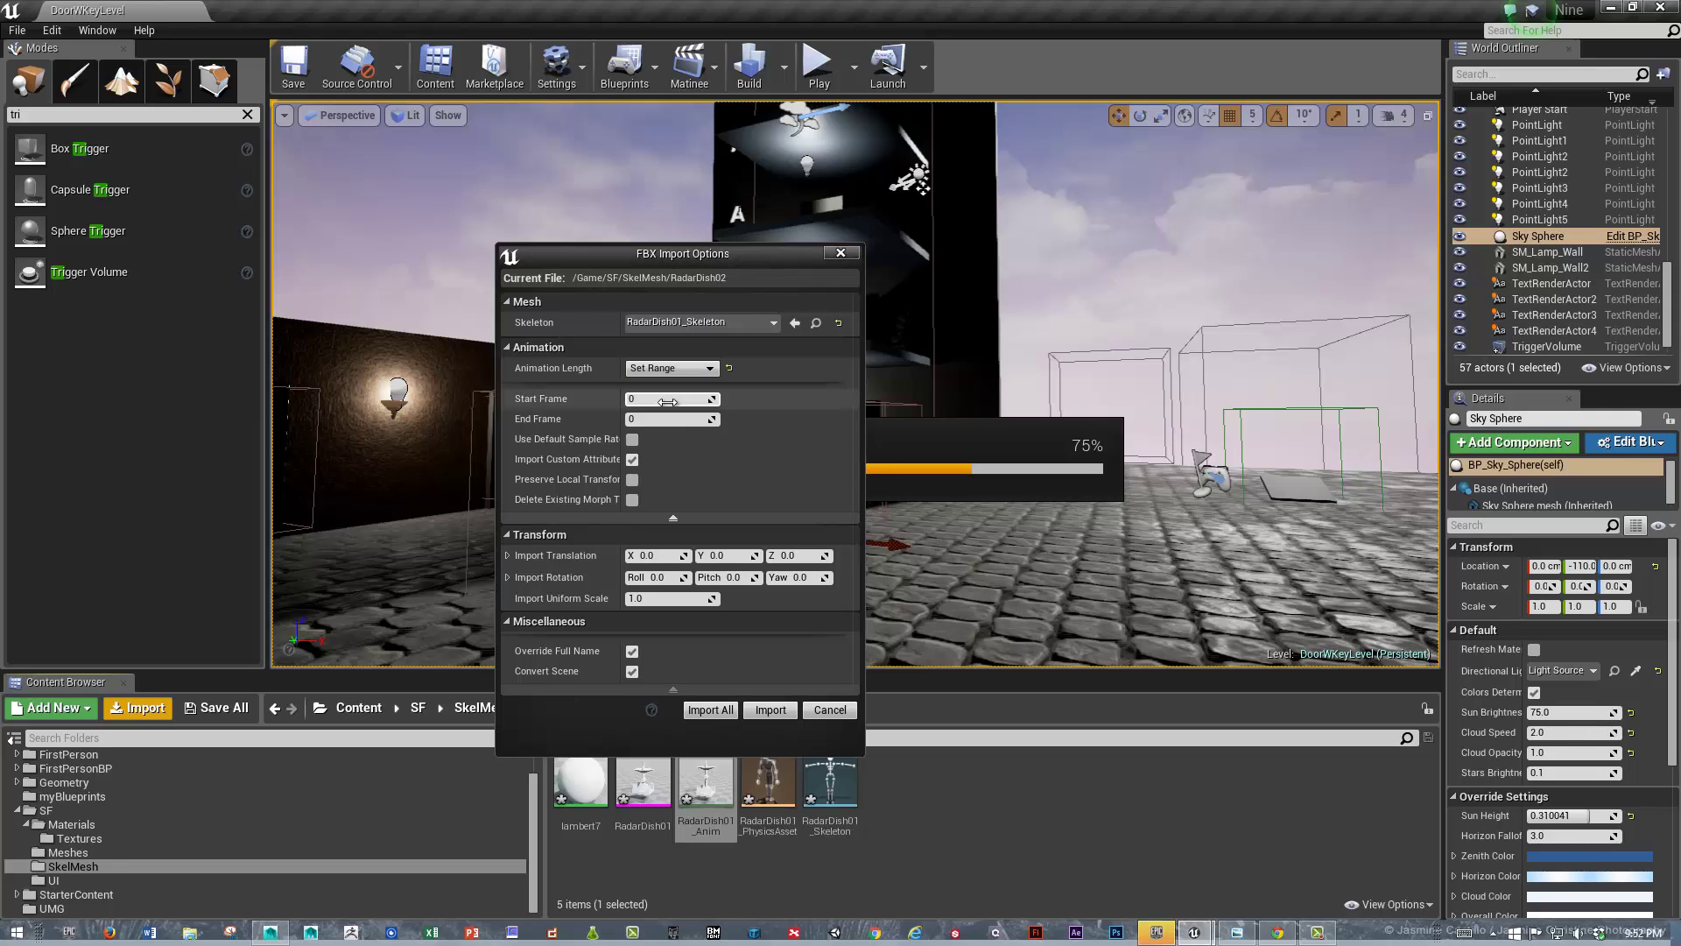
left_click(665, 400)
key("Tab")
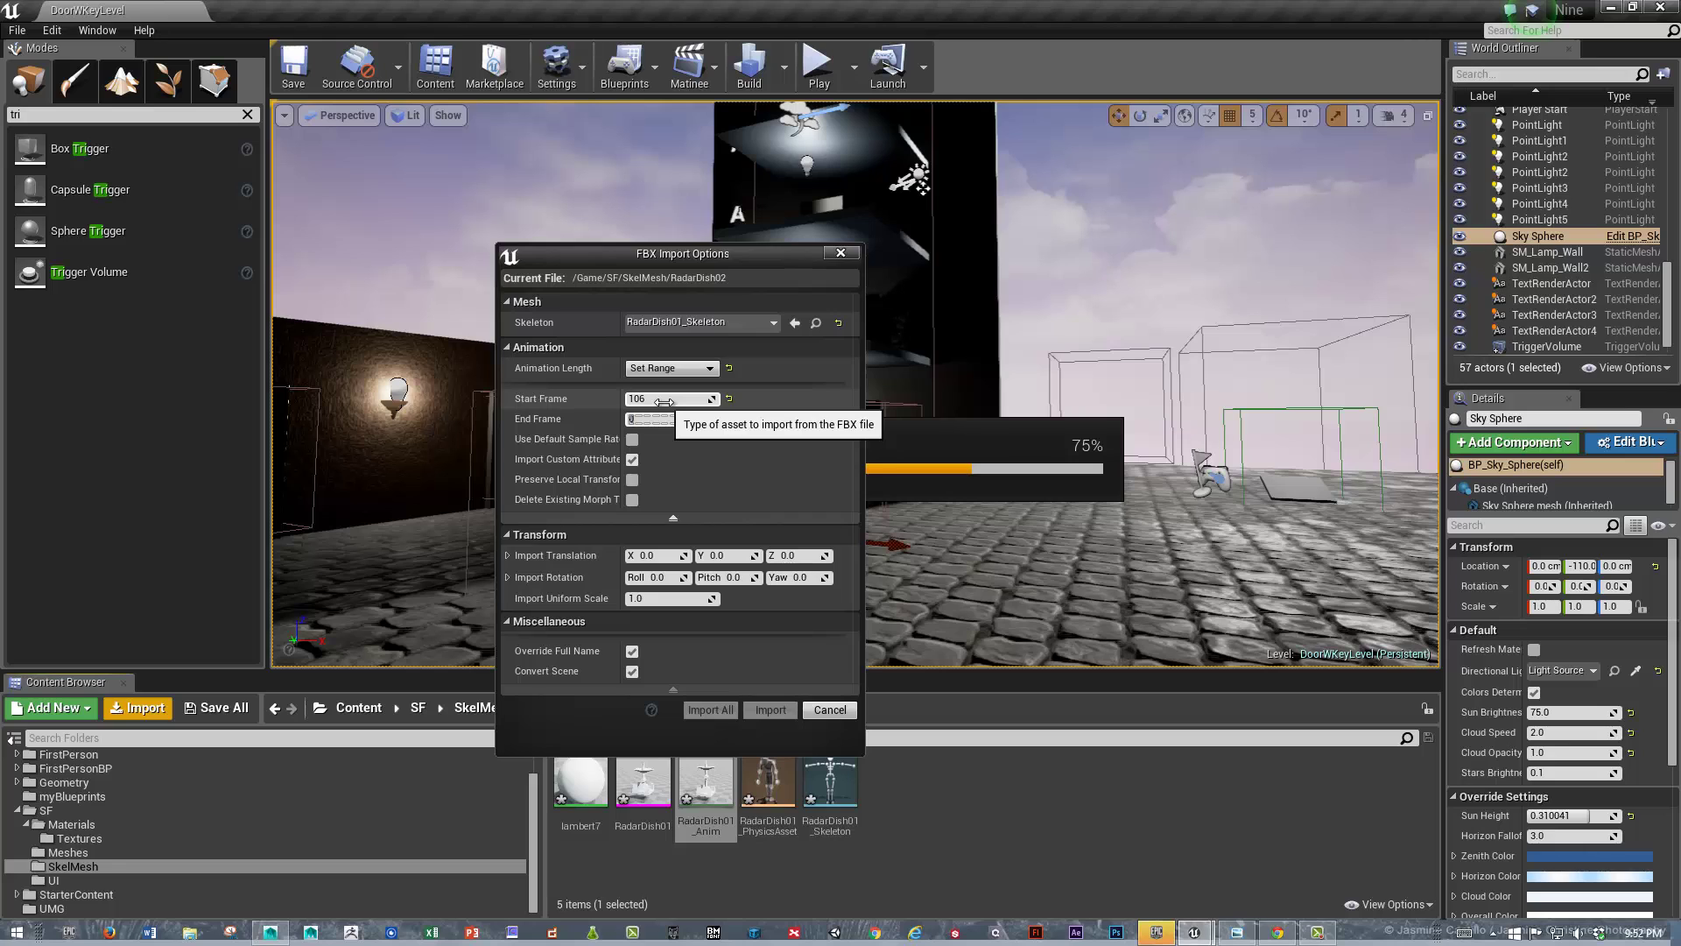
key("alt+Tab")
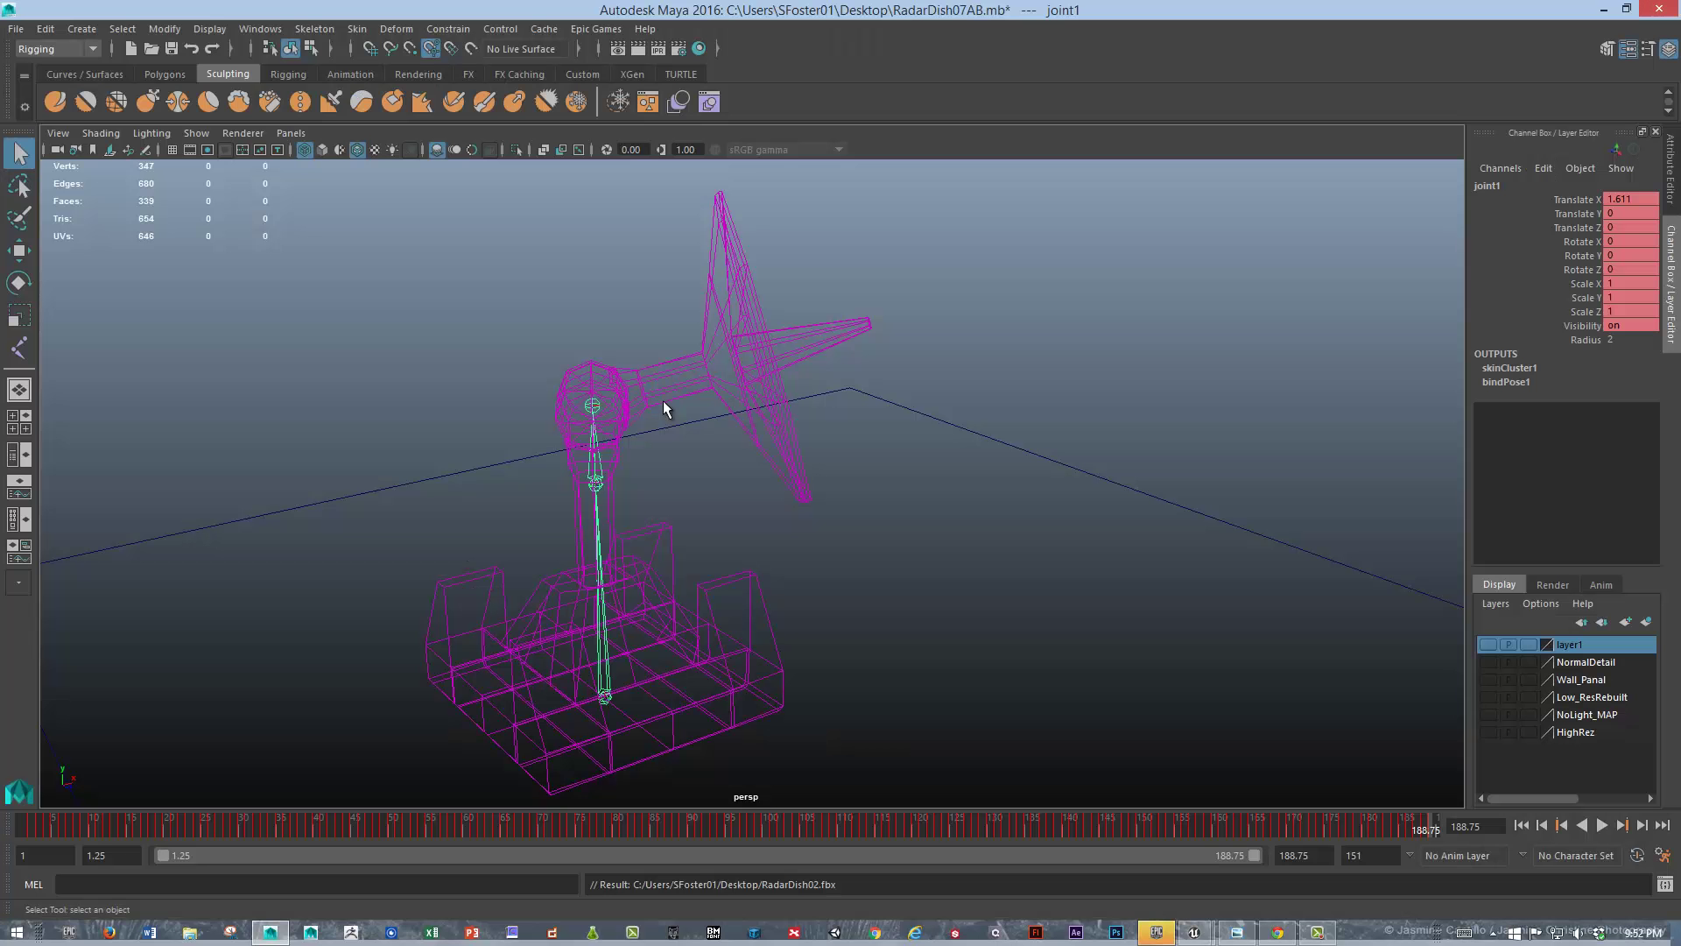
key("alt+Tab")
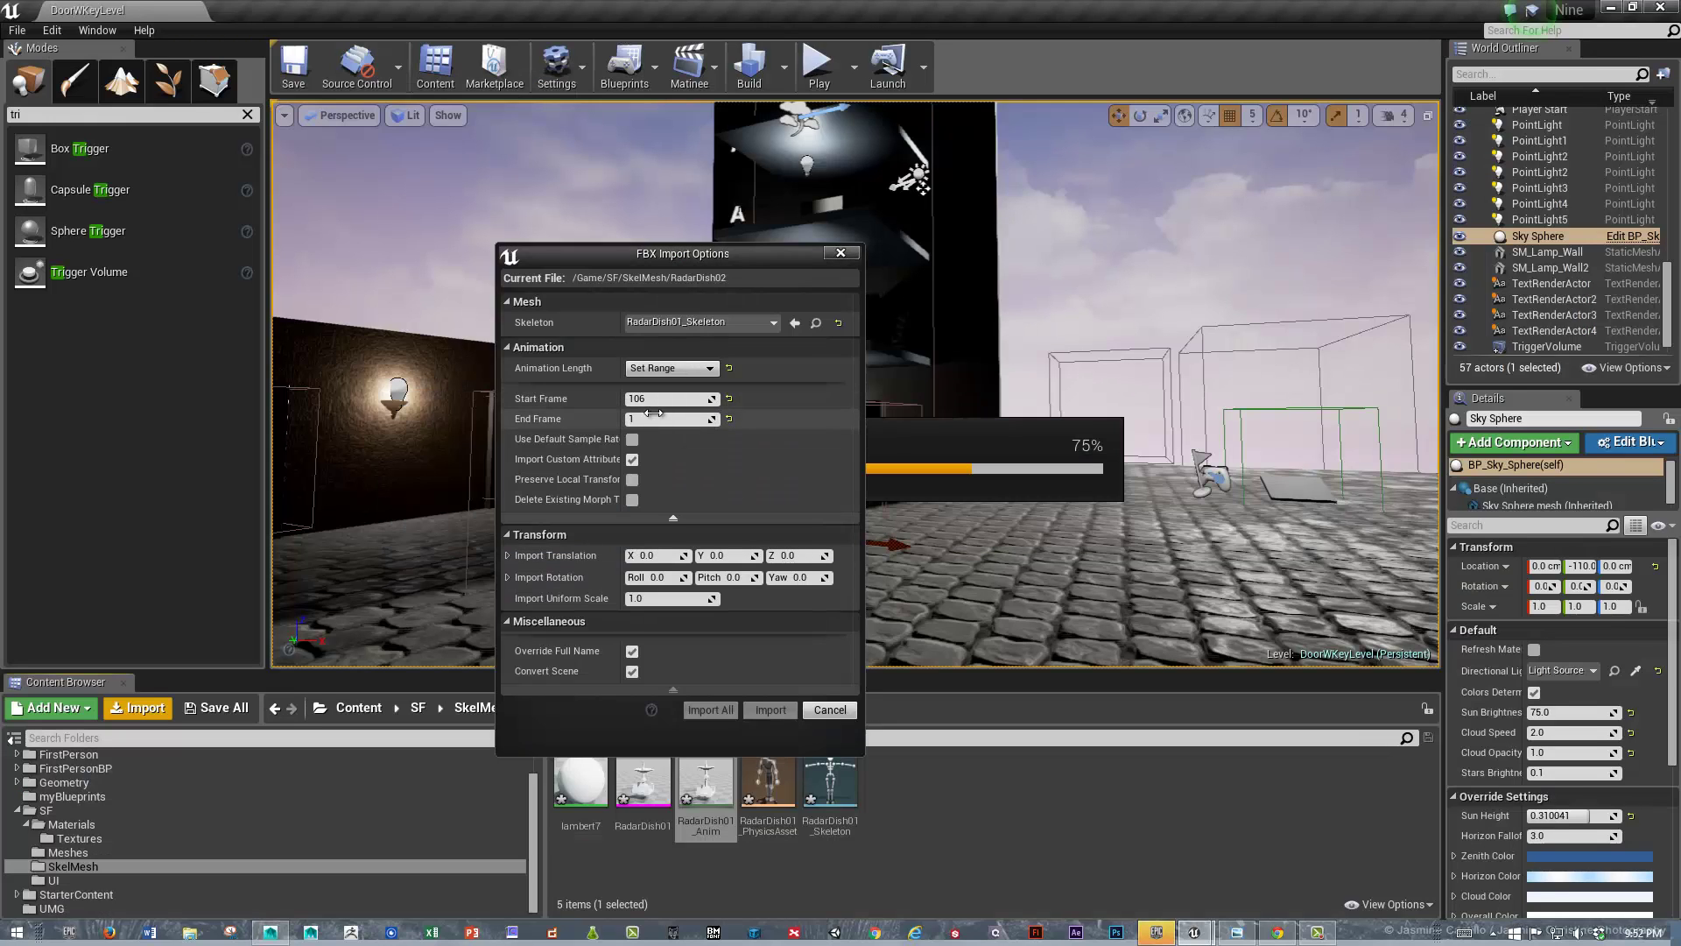
left_click(660, 420)
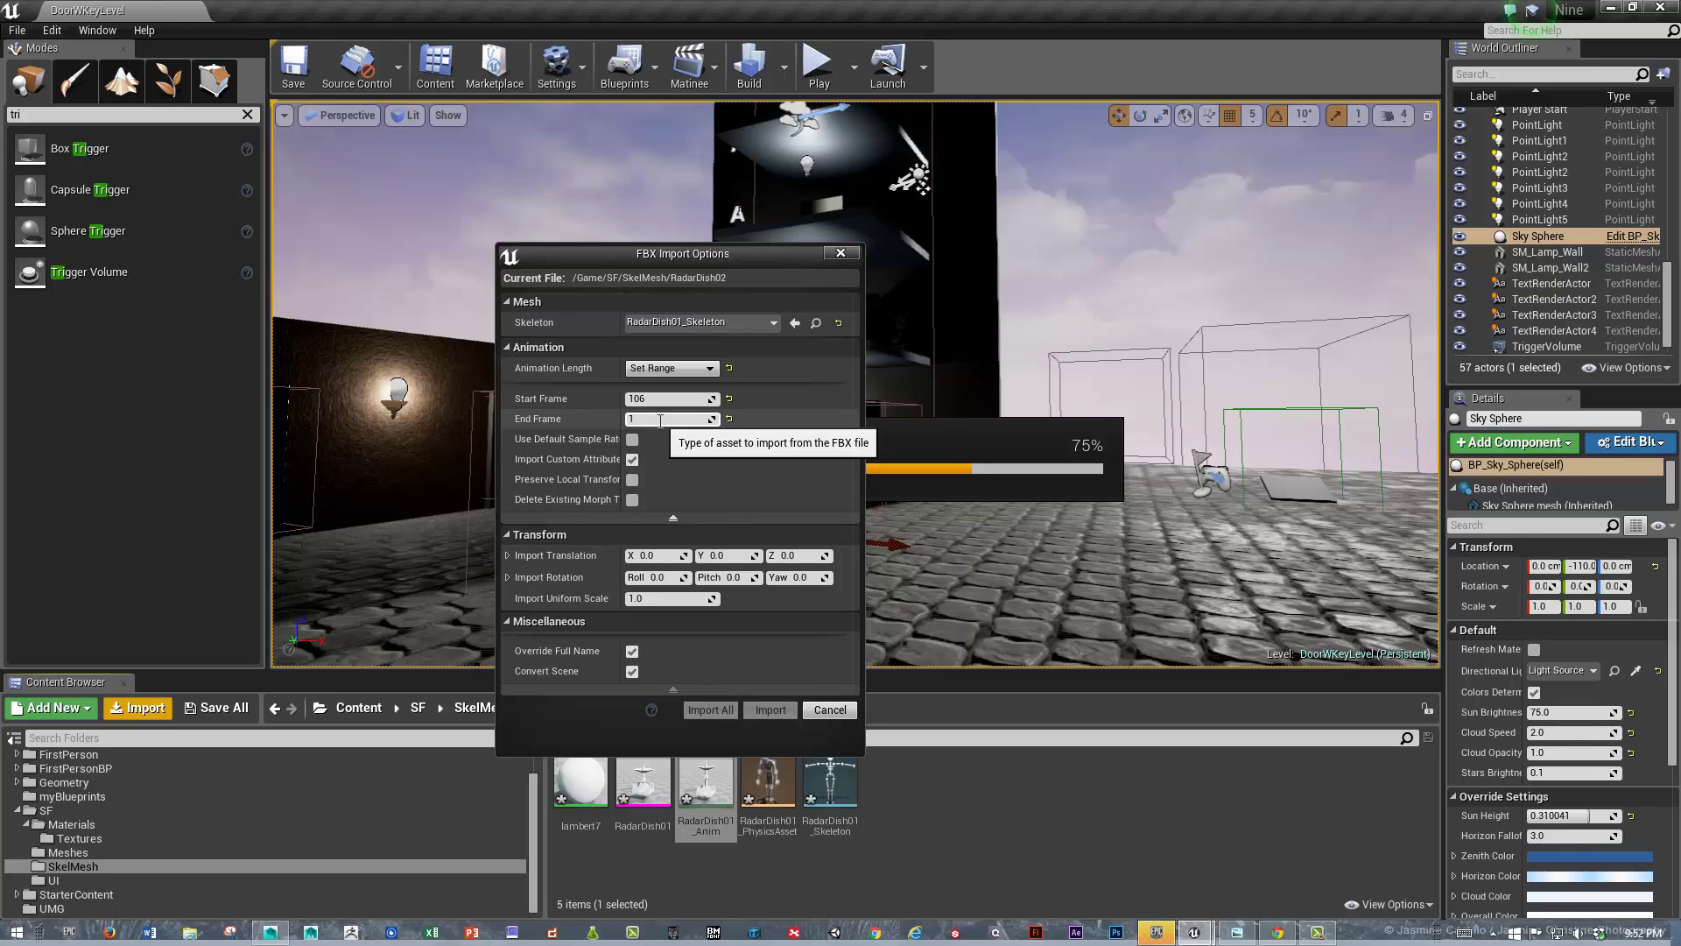
key("Return")
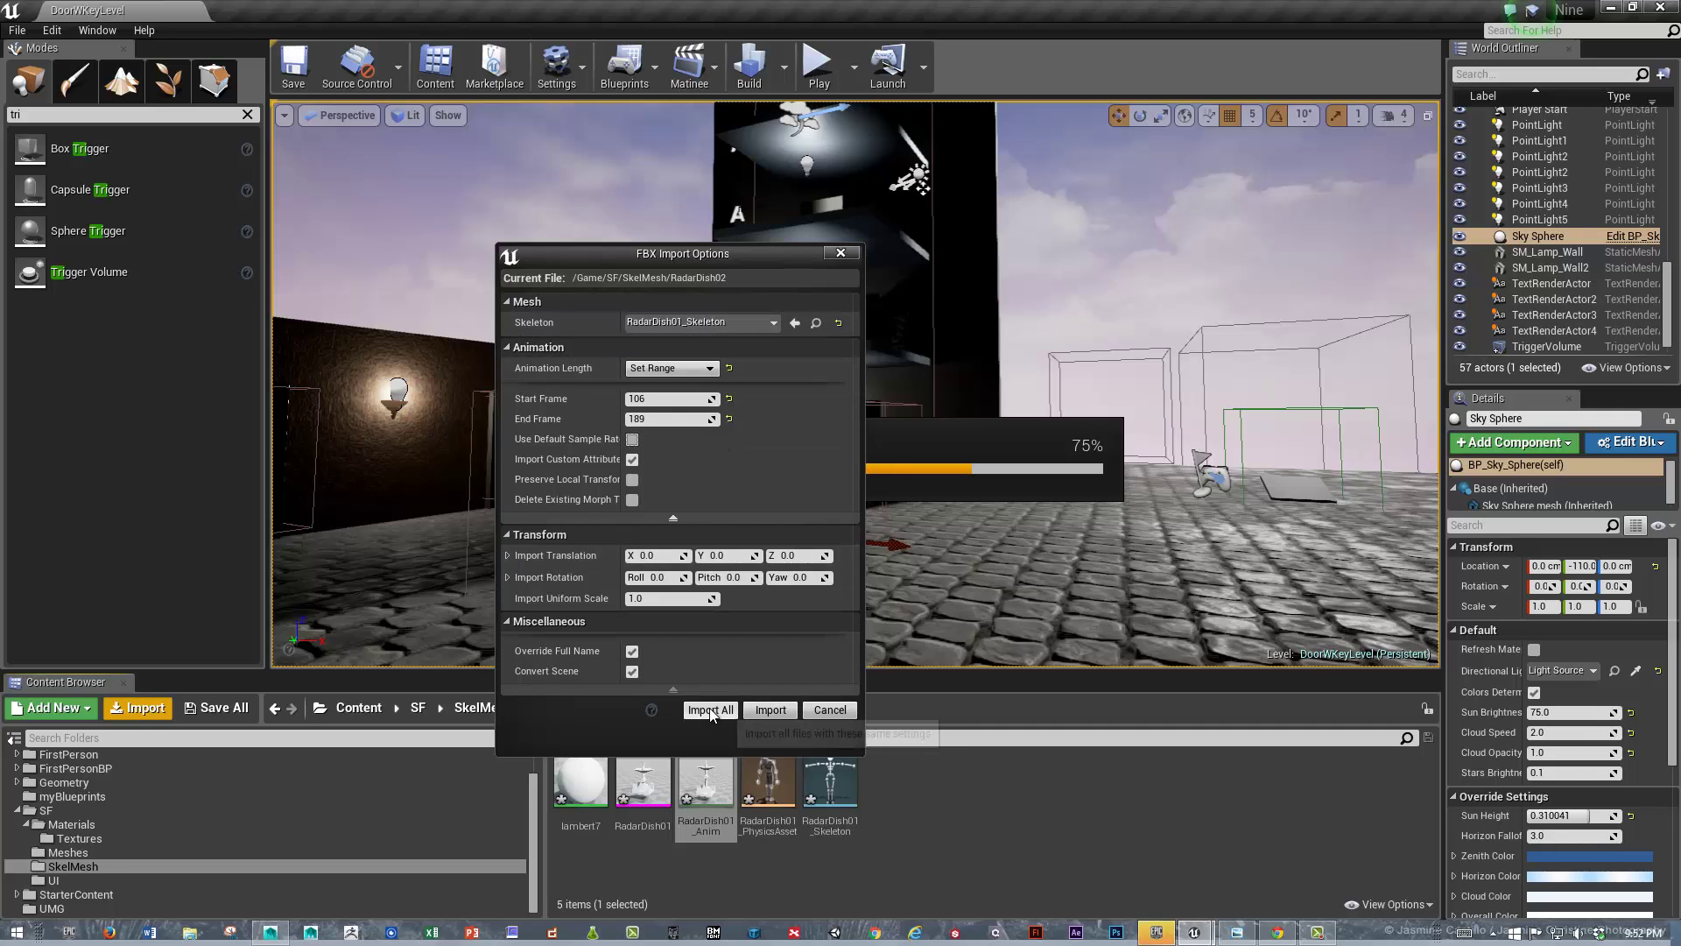
left_click(769, 710)
Preview the RadarDish02 animation, then place RadarDish01 on the cobblestone ground and focus on it
double_click(891, 794)
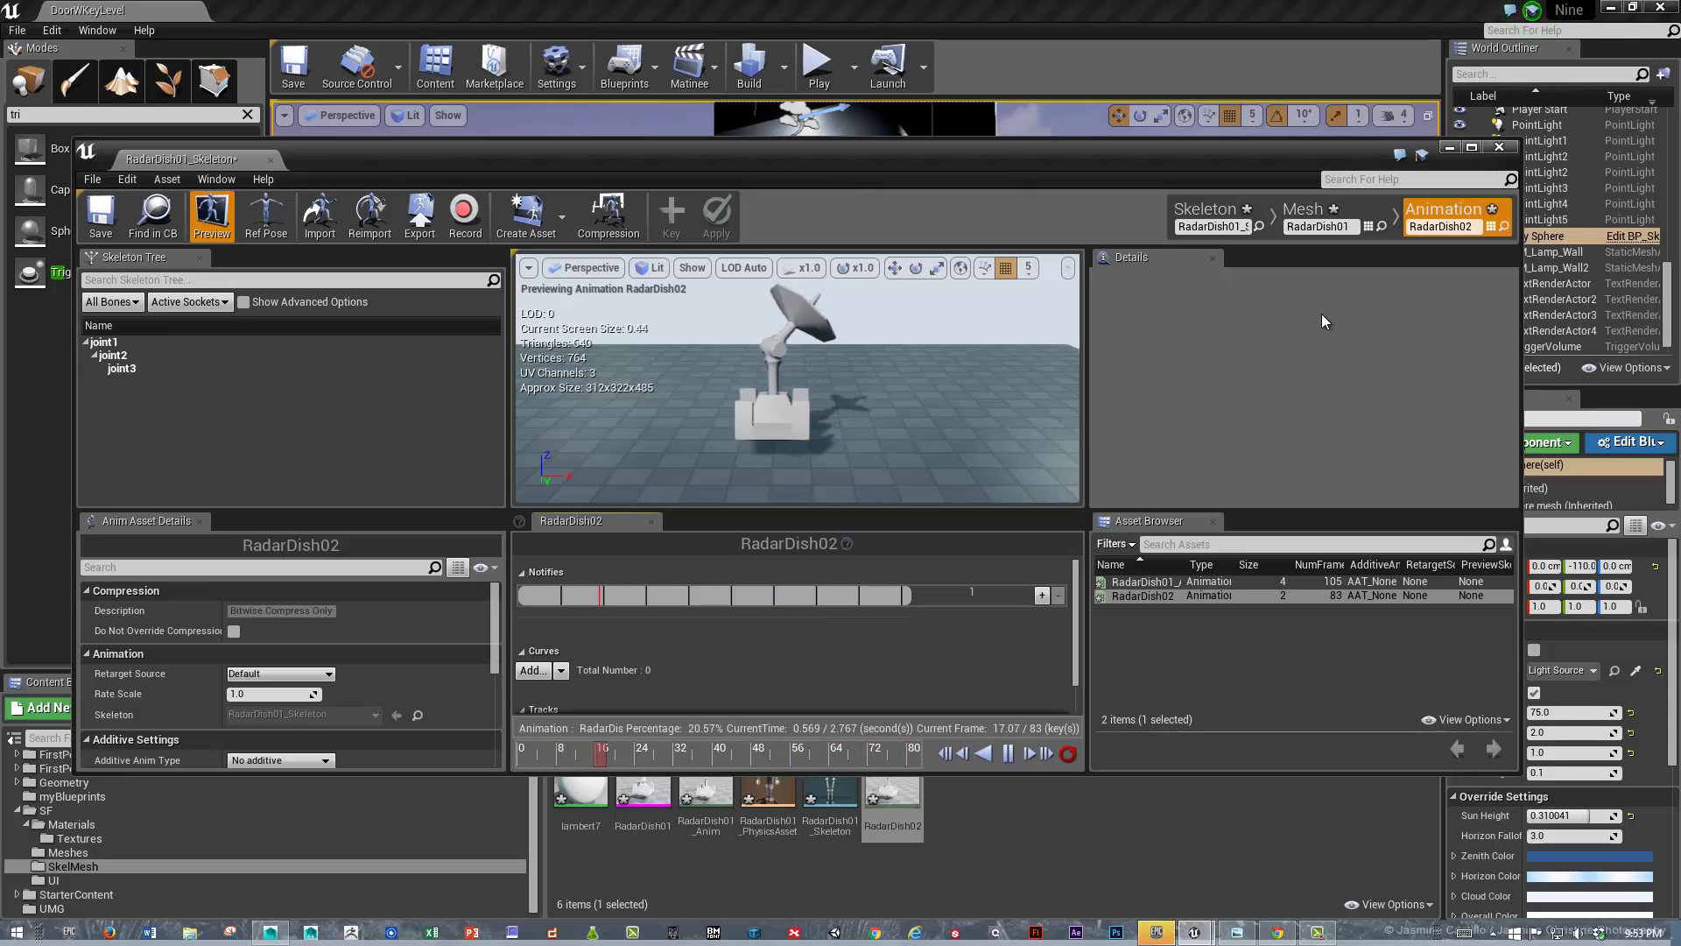
left_click(1499, 147)
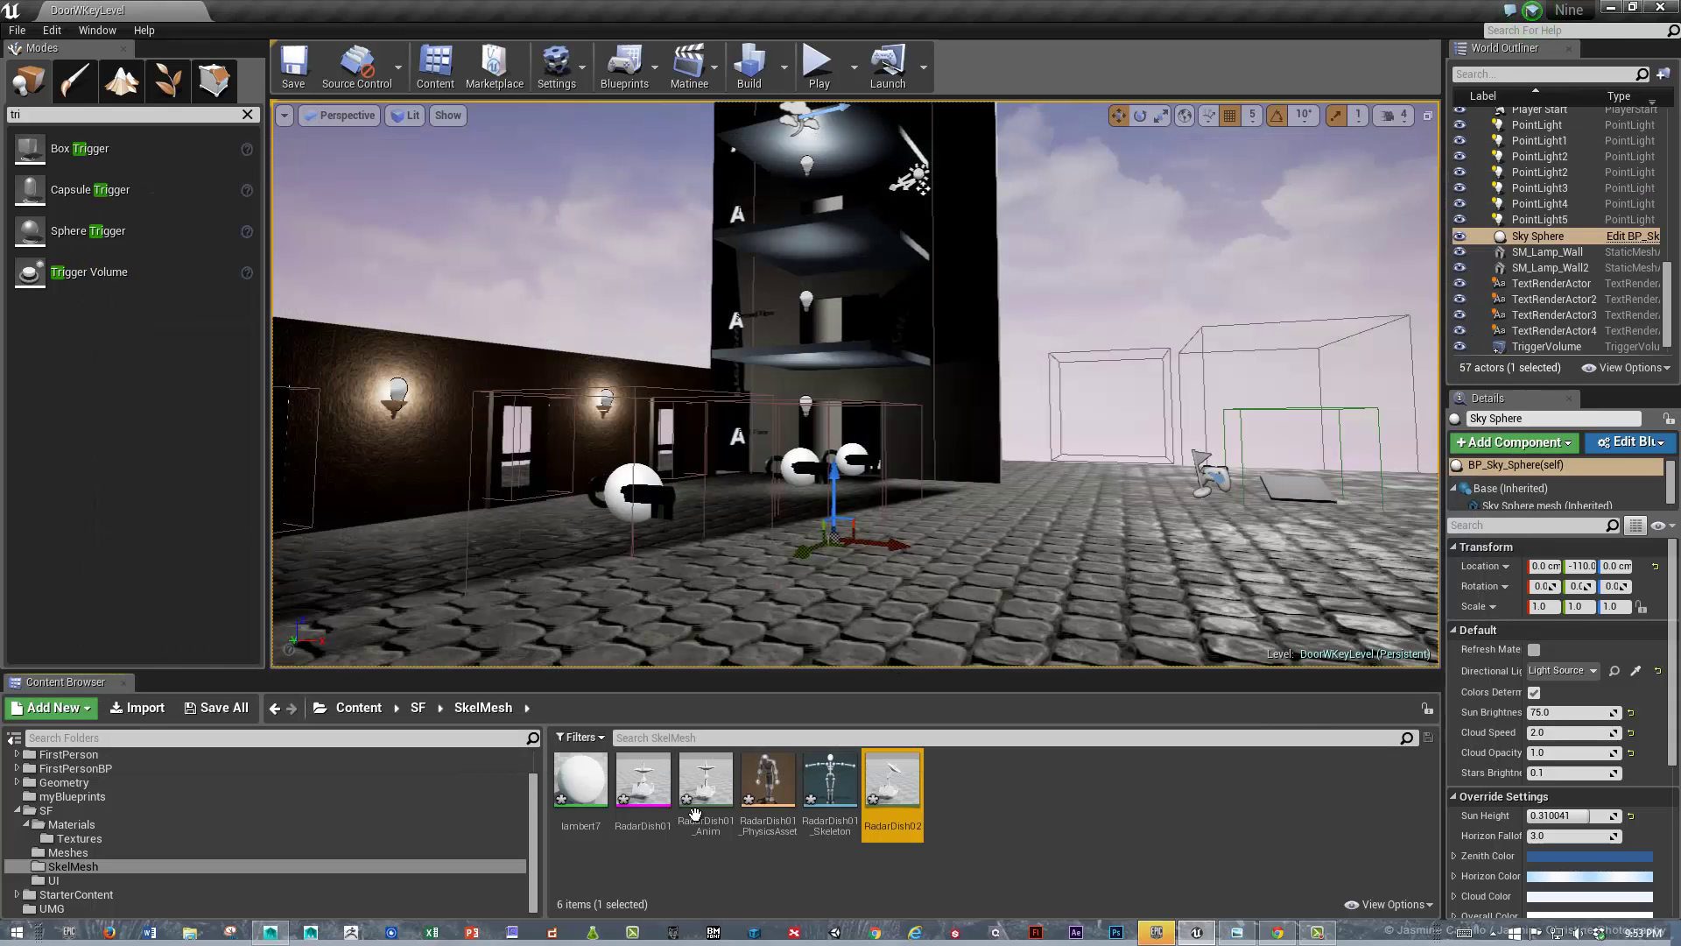
left_click_drag(642, 779, 1020, 509)
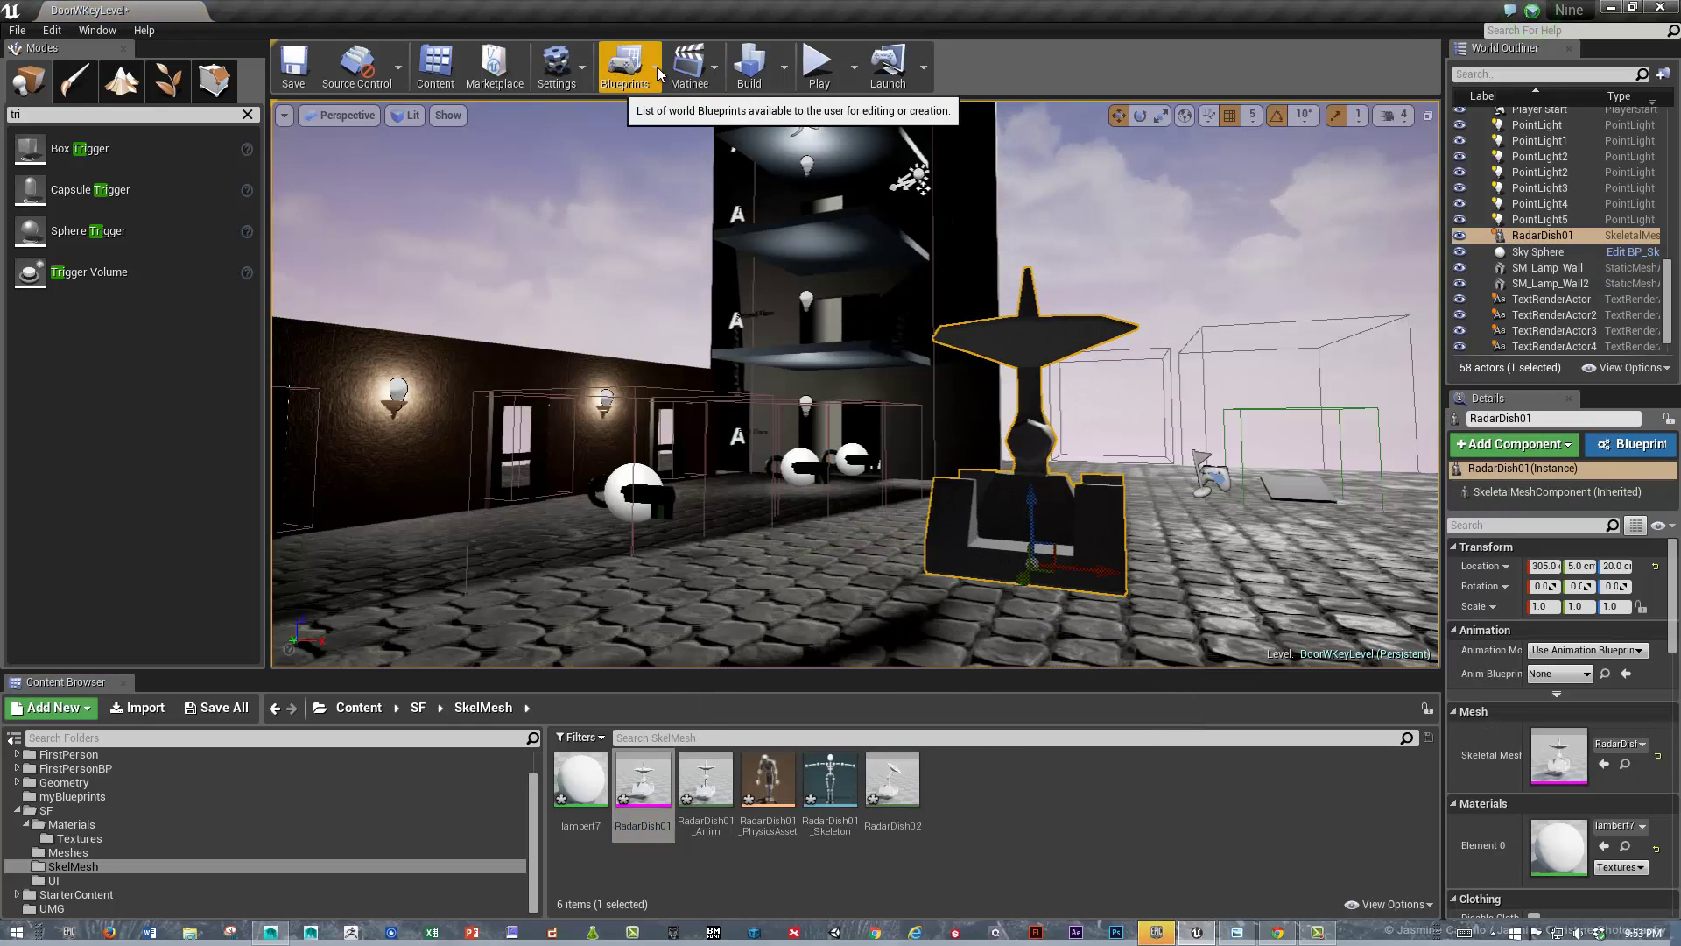
key("f")
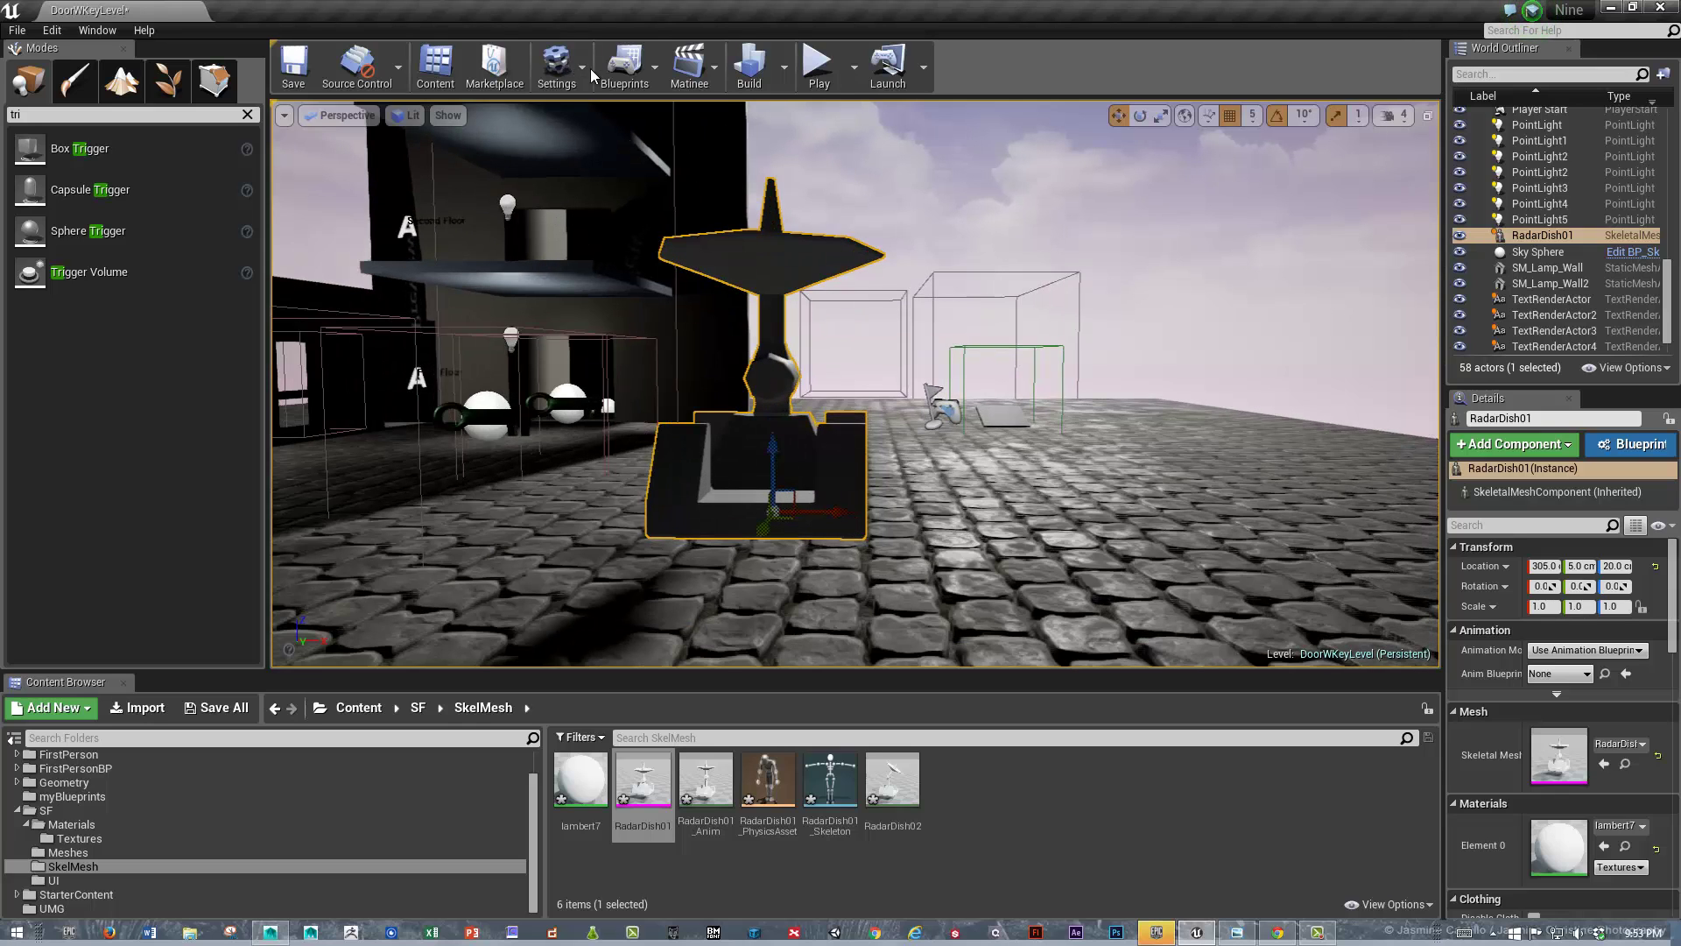
left_click(626, 66)
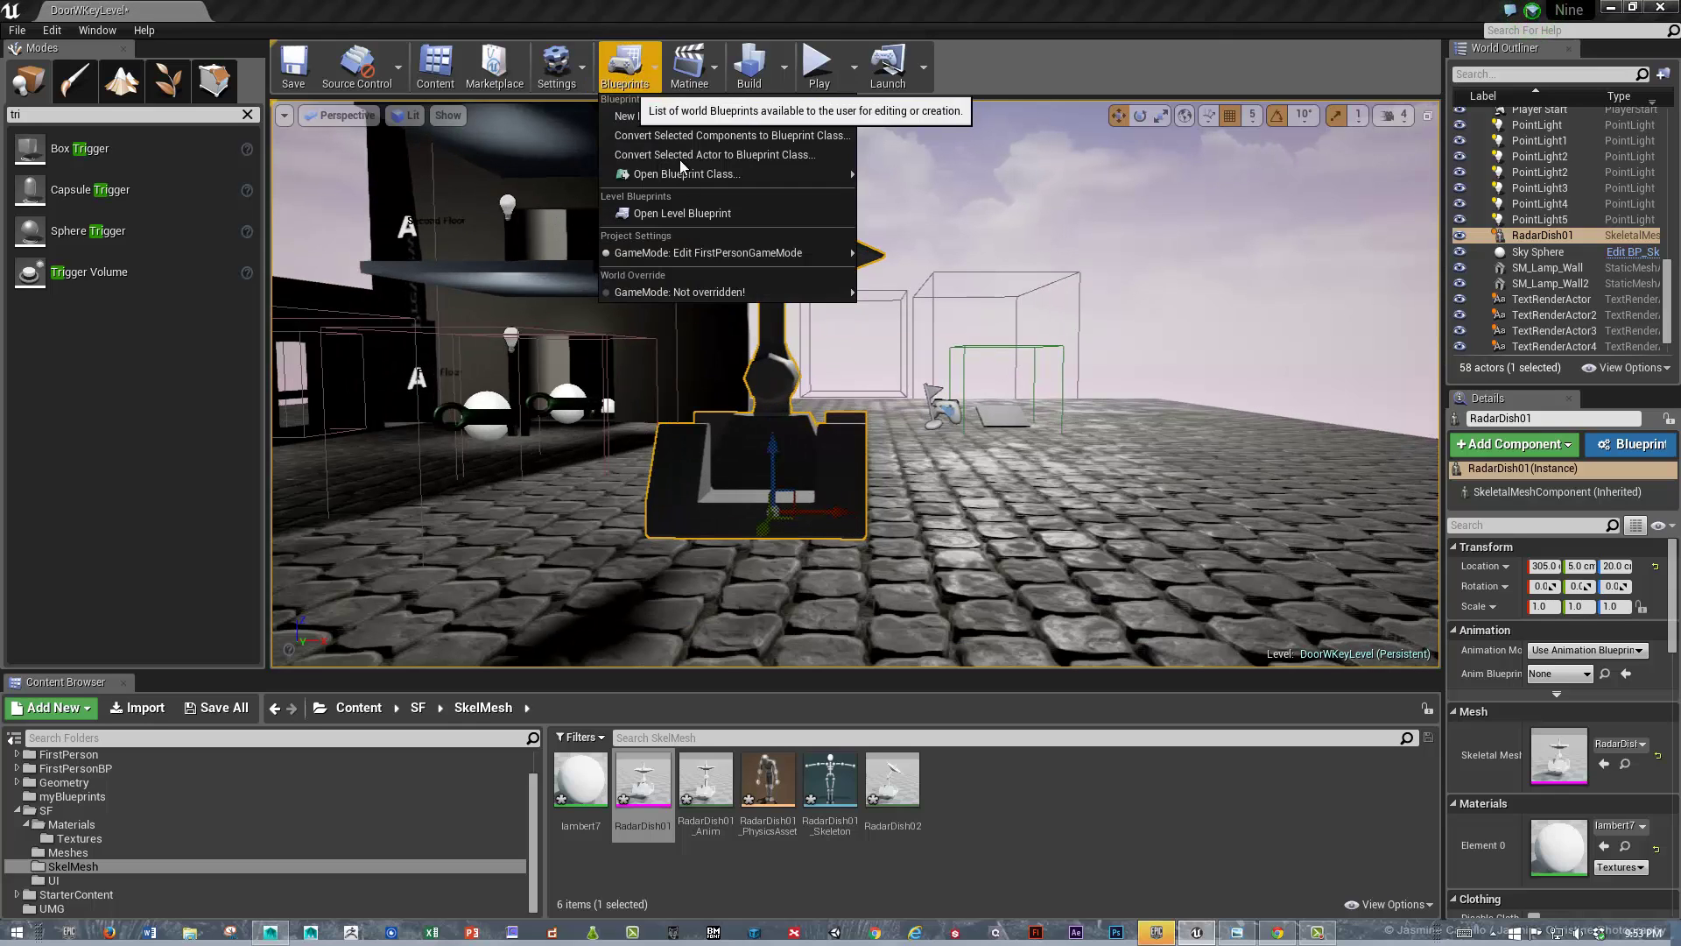
Add a RadarDish01 reference node to the level blueprint's event graph
left_click(700, 219)
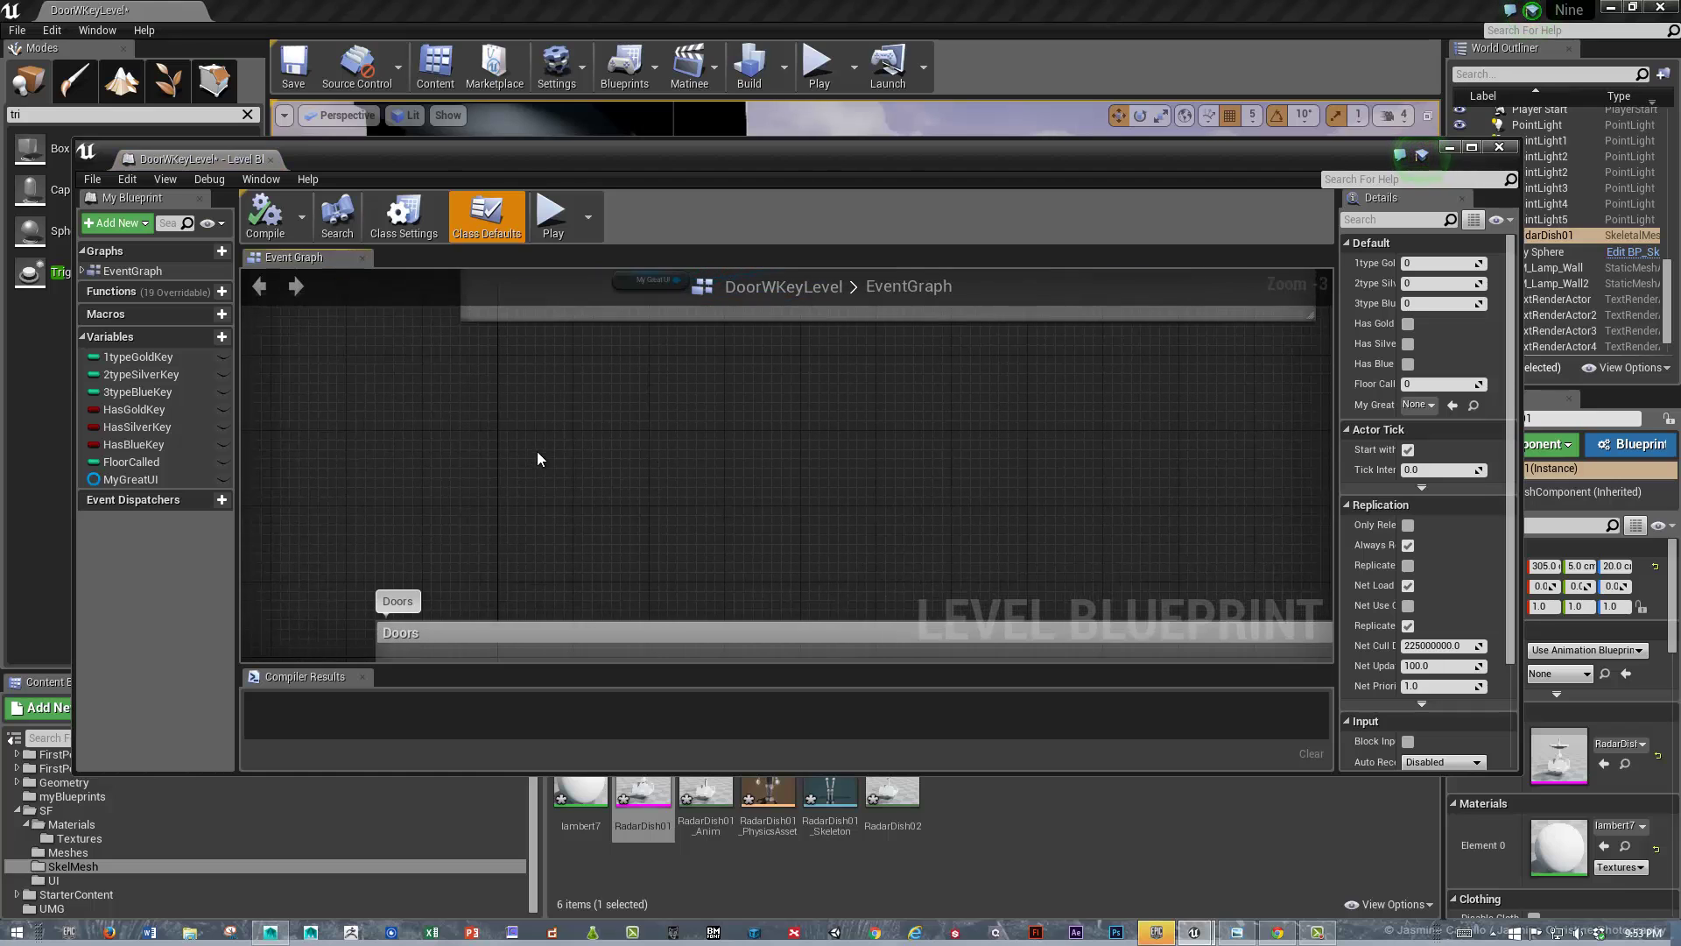
left_click_drag(491, 164, 828, 159)
right_click(778, 406)
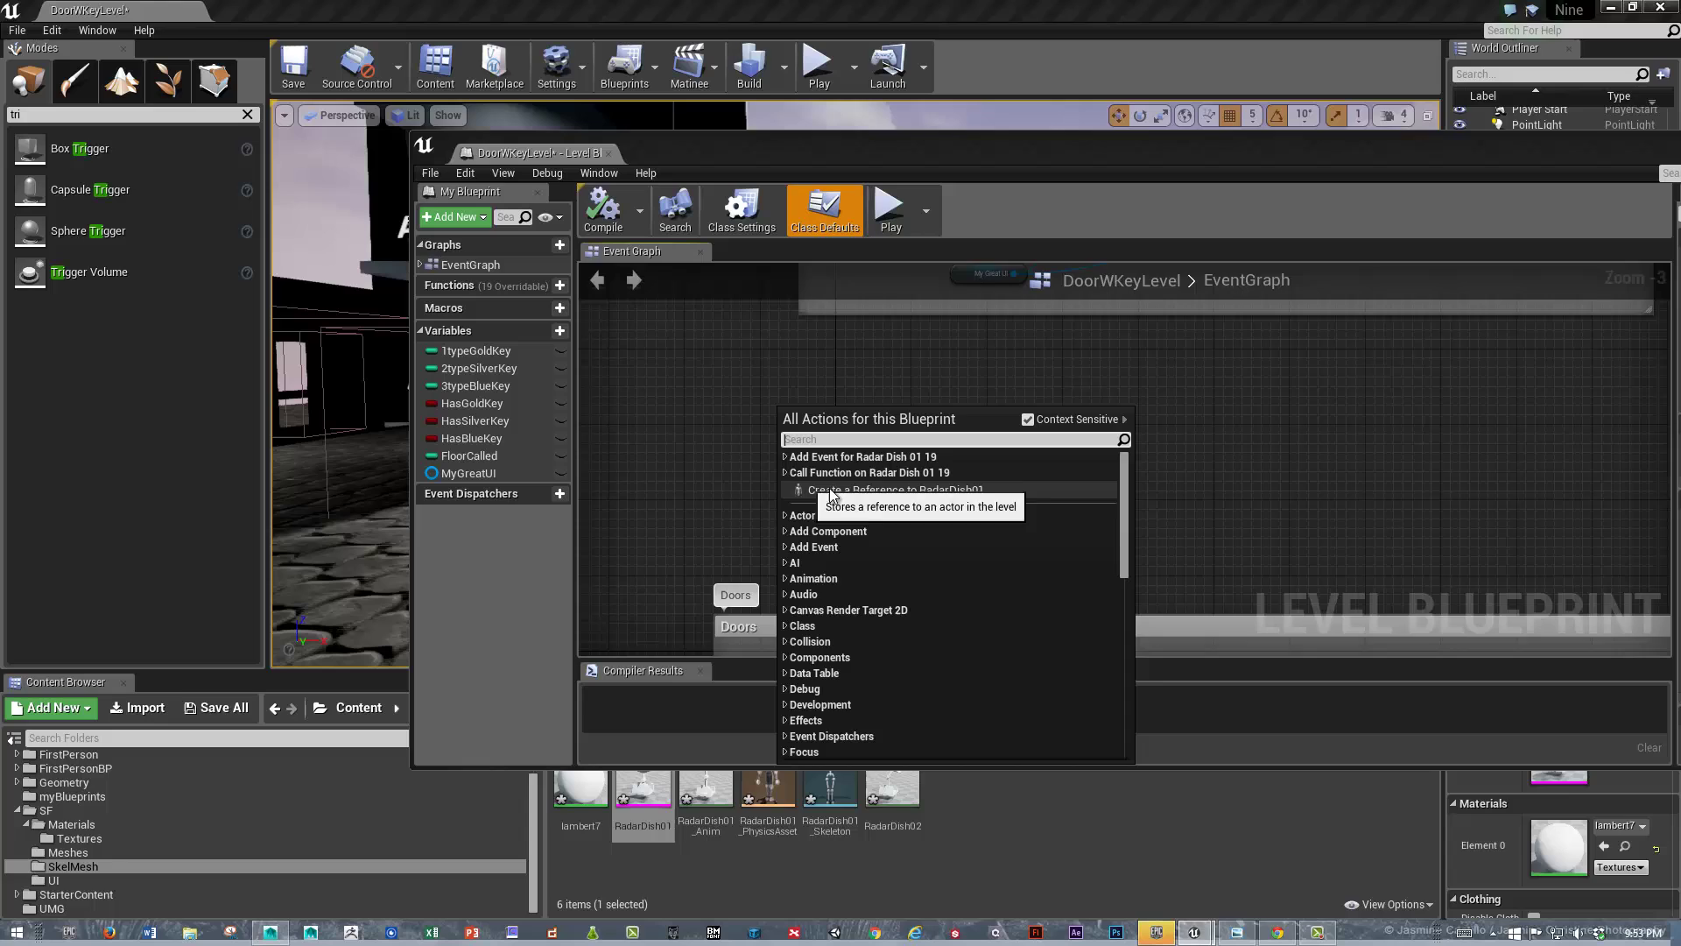
key("Escape")
left_click_drag(837, 424, 907, 532)
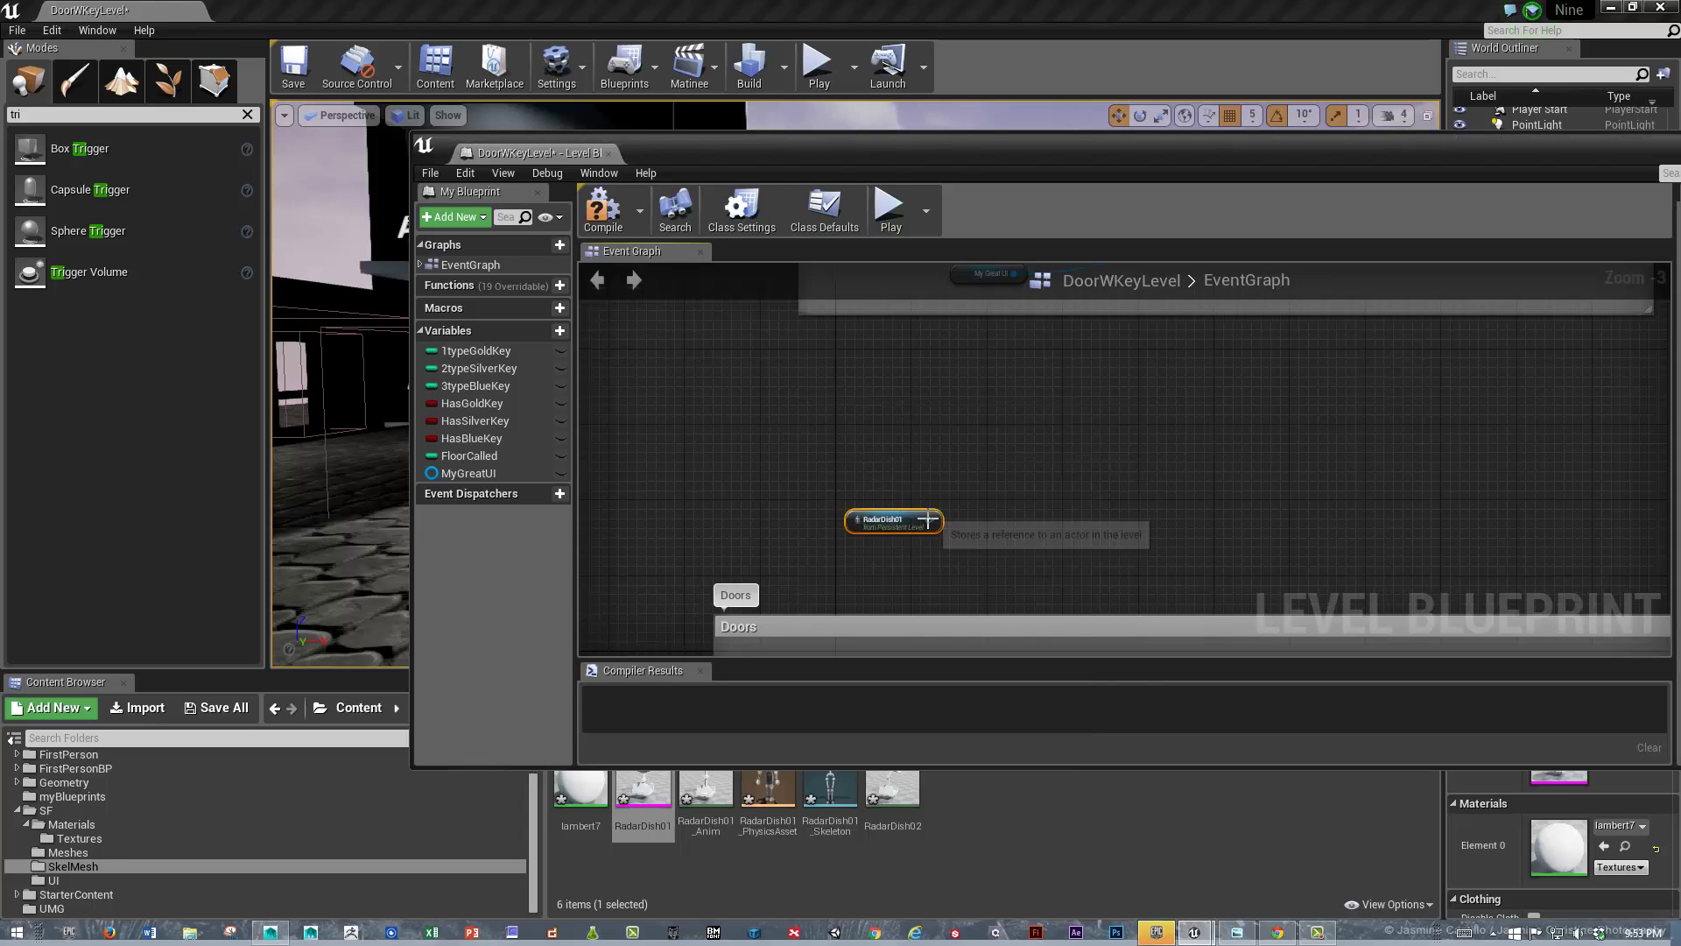
Connect a Play Animation node to the reference, set to play RadarDish01_Anim
left_click_drag(929, 520, 991, 480)
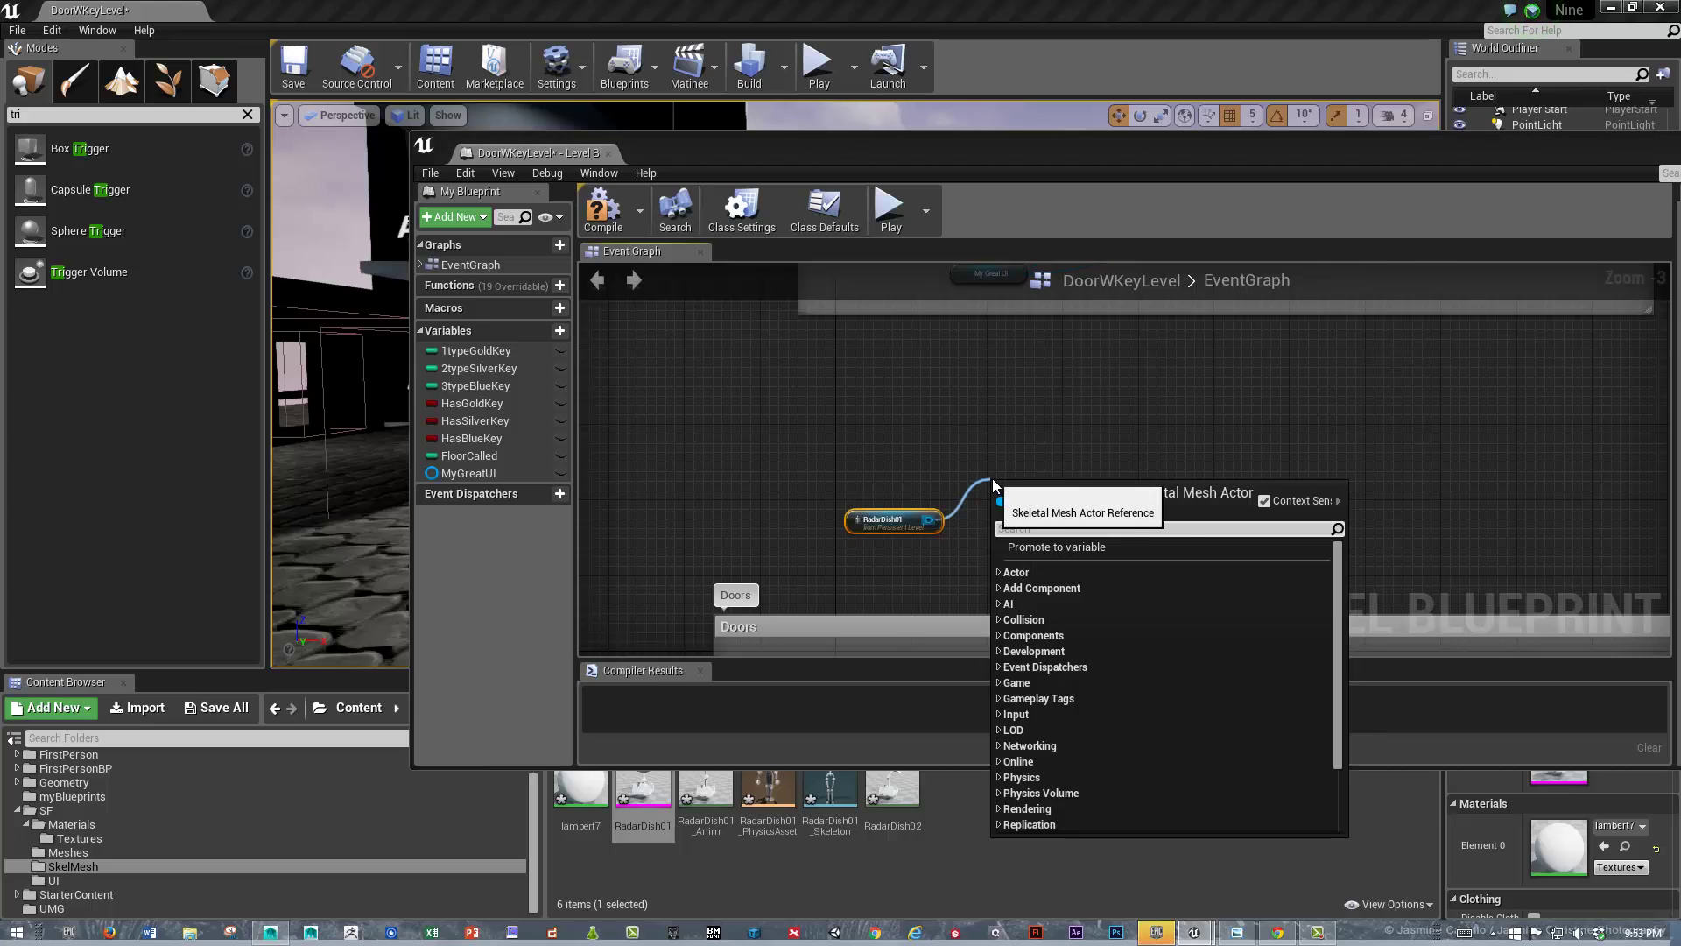
type("play")
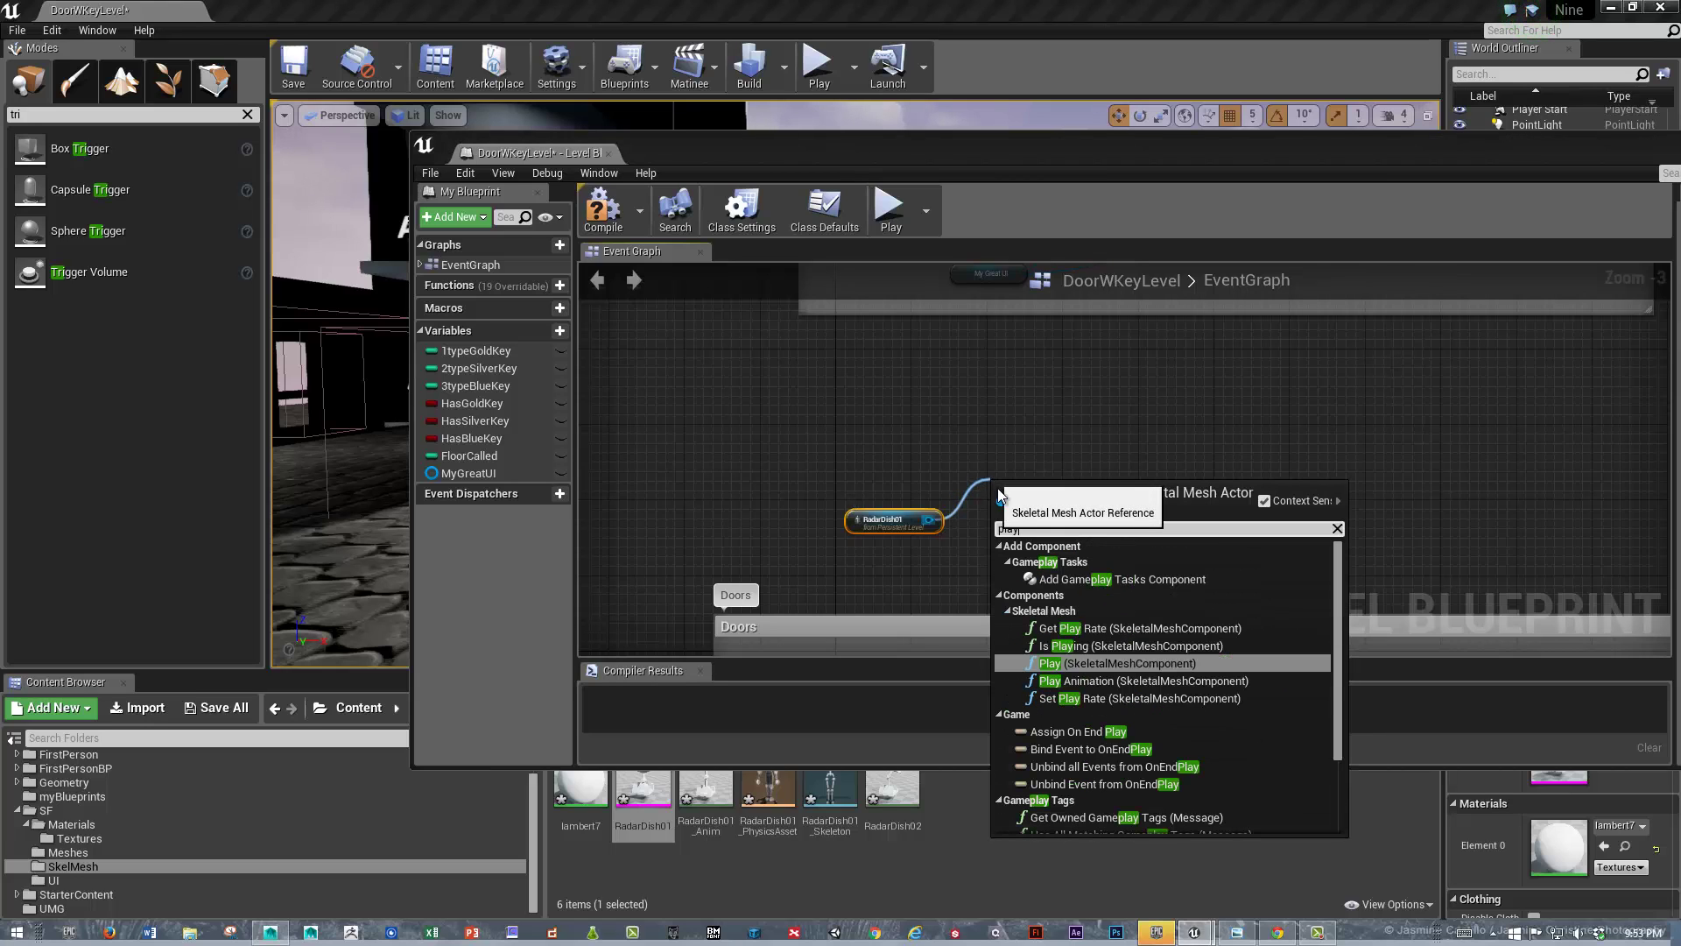
left_click(1112, 680)
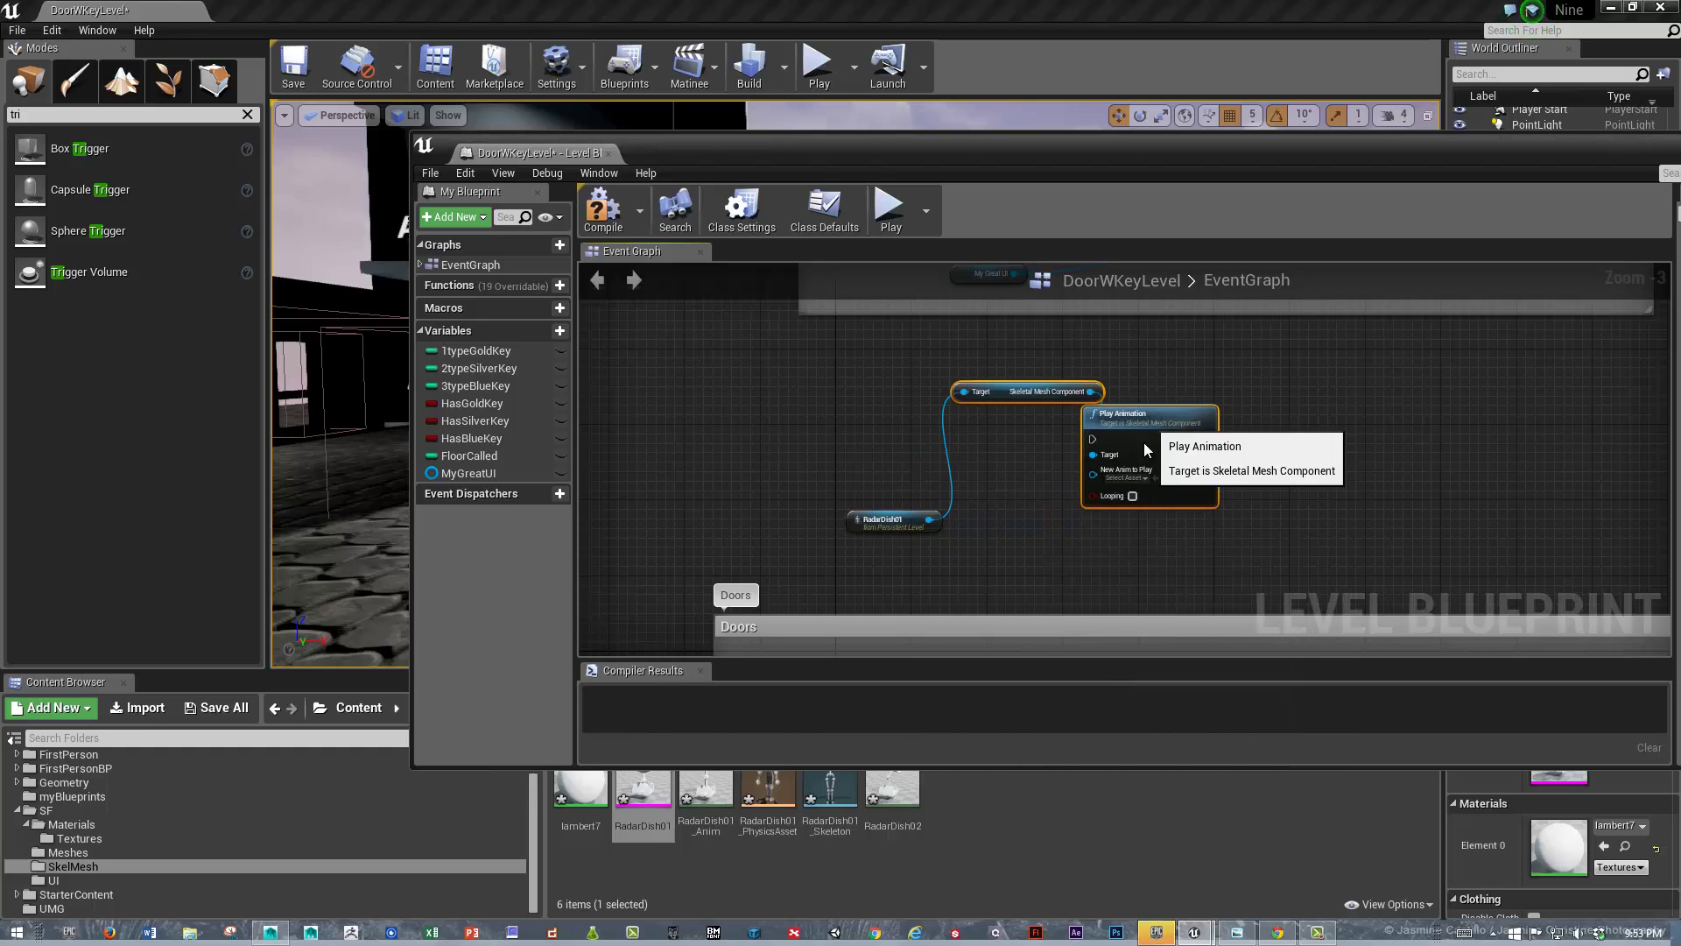
scroll(1126, 476, "up", 1)
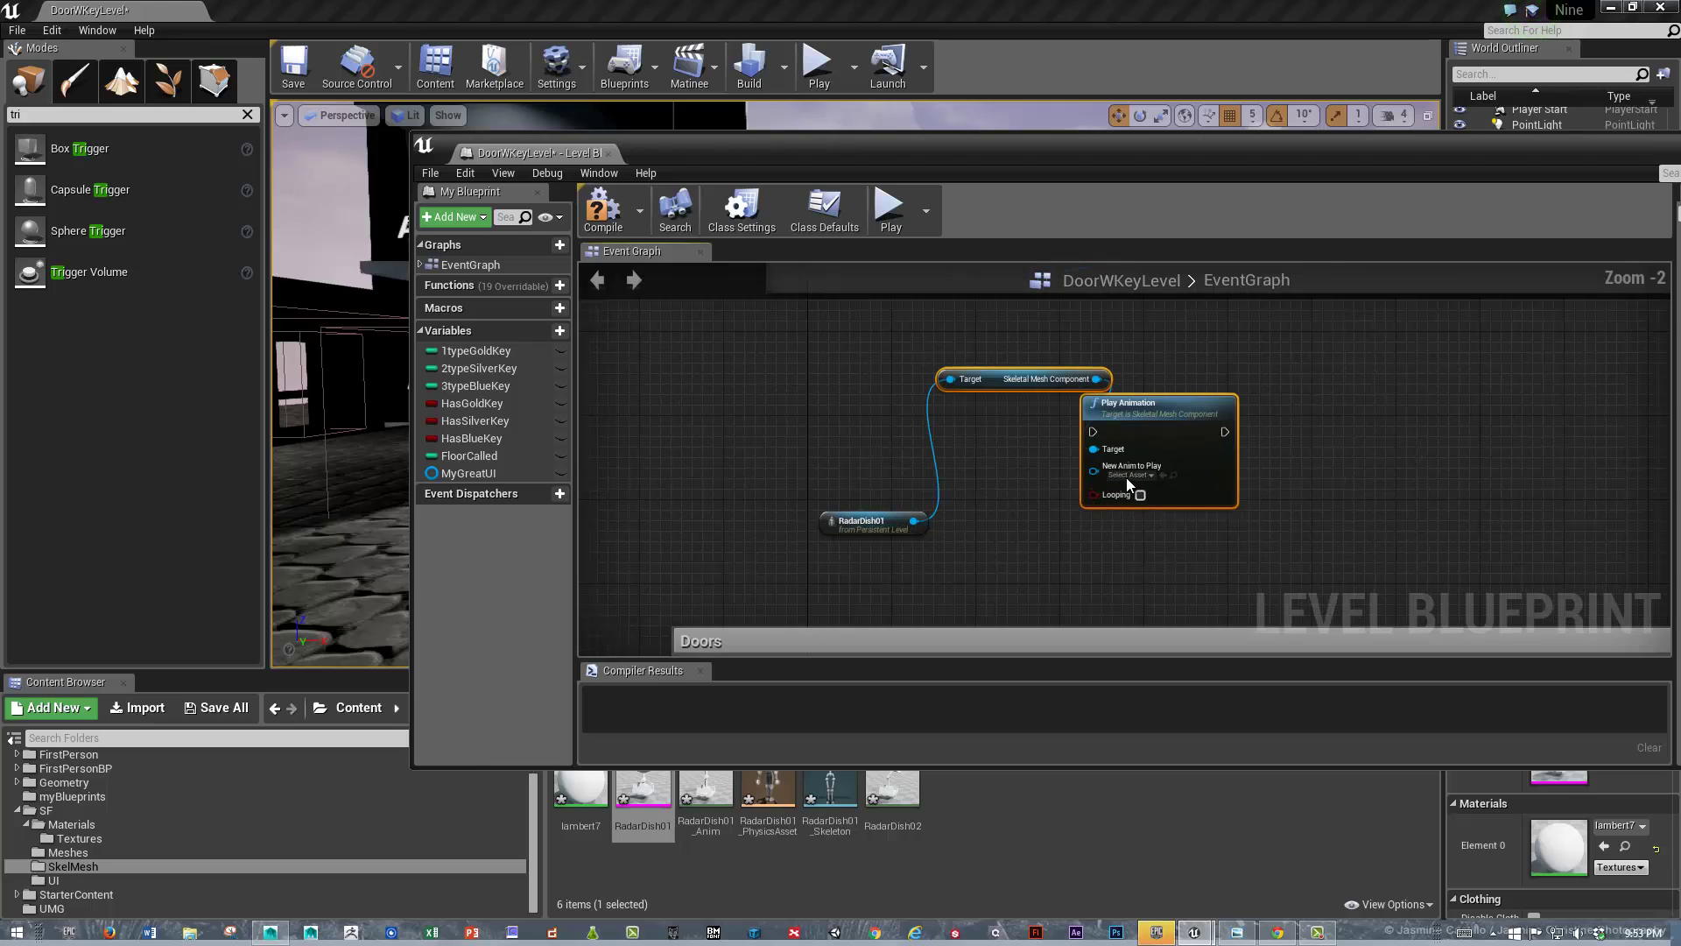
left_click(1127, 476)
type("rad")
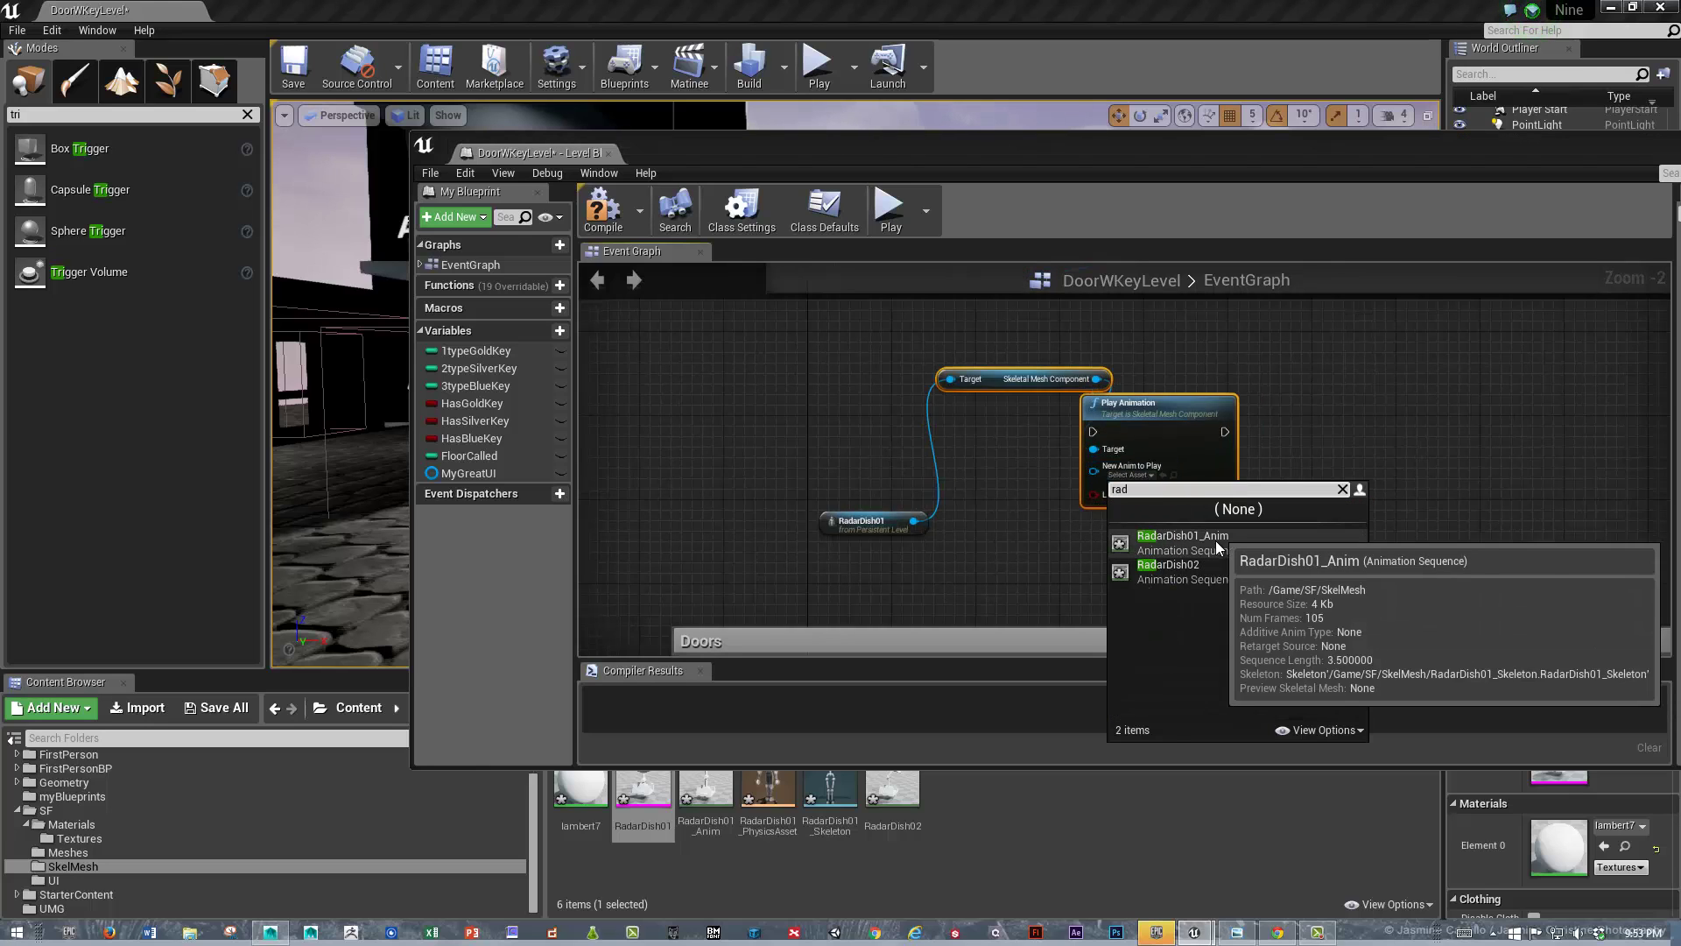
left_click(1215, 539)
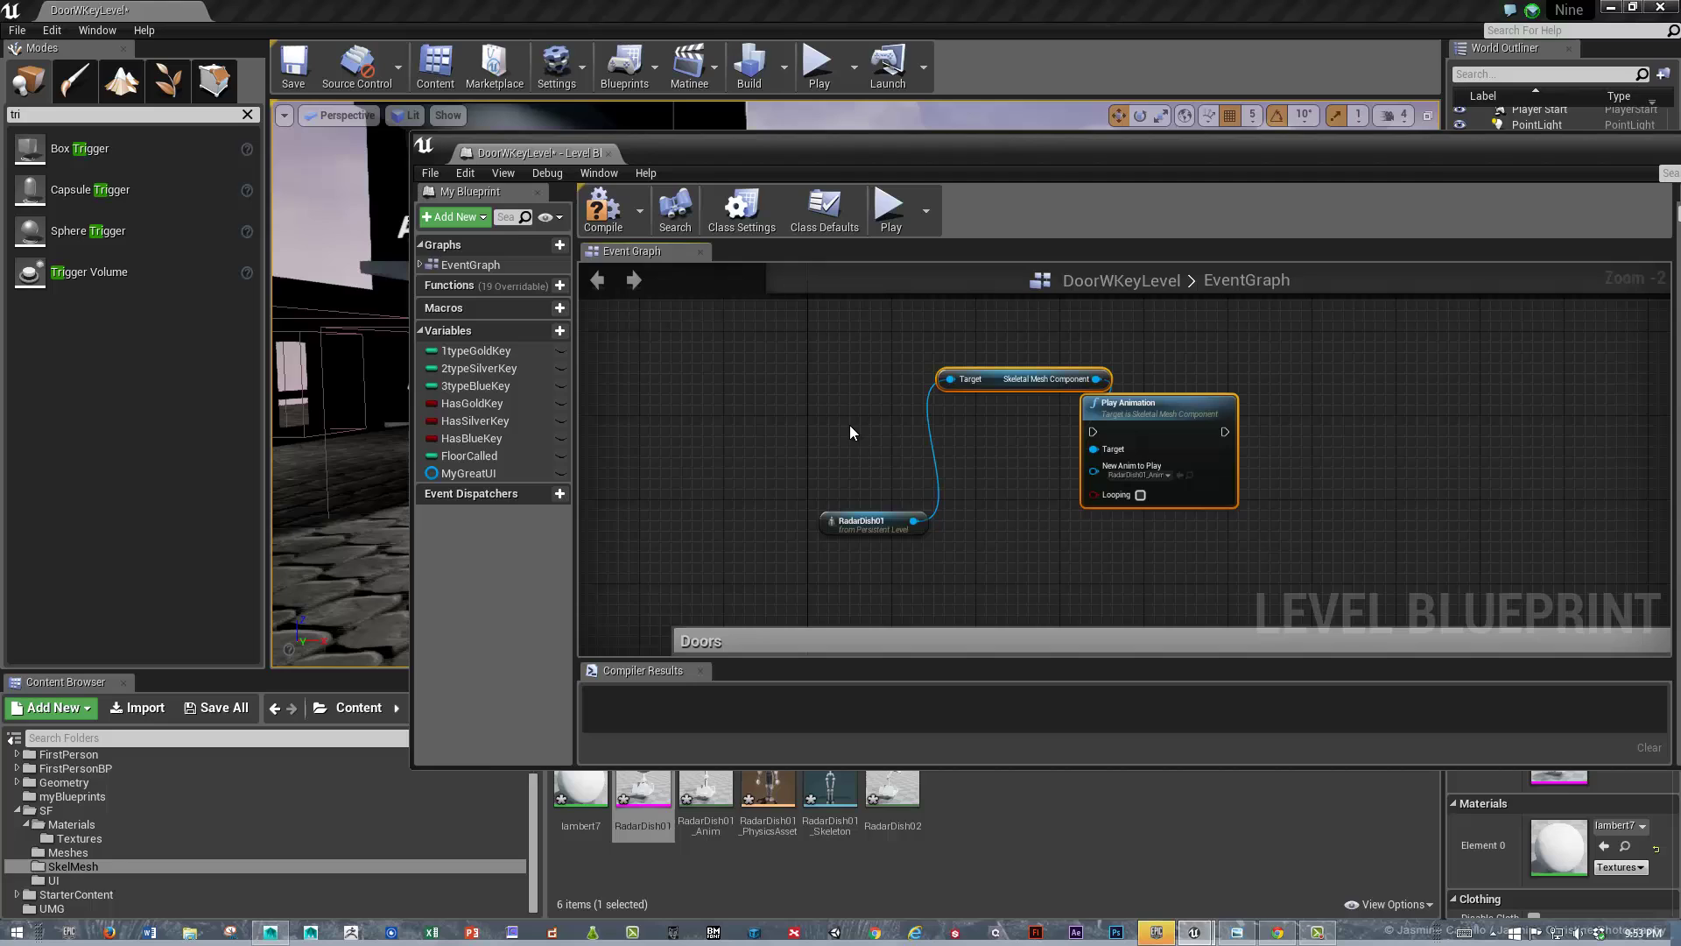
Add an L key event whose Pressed output fires the Play Animation node
right_click(803, 433)
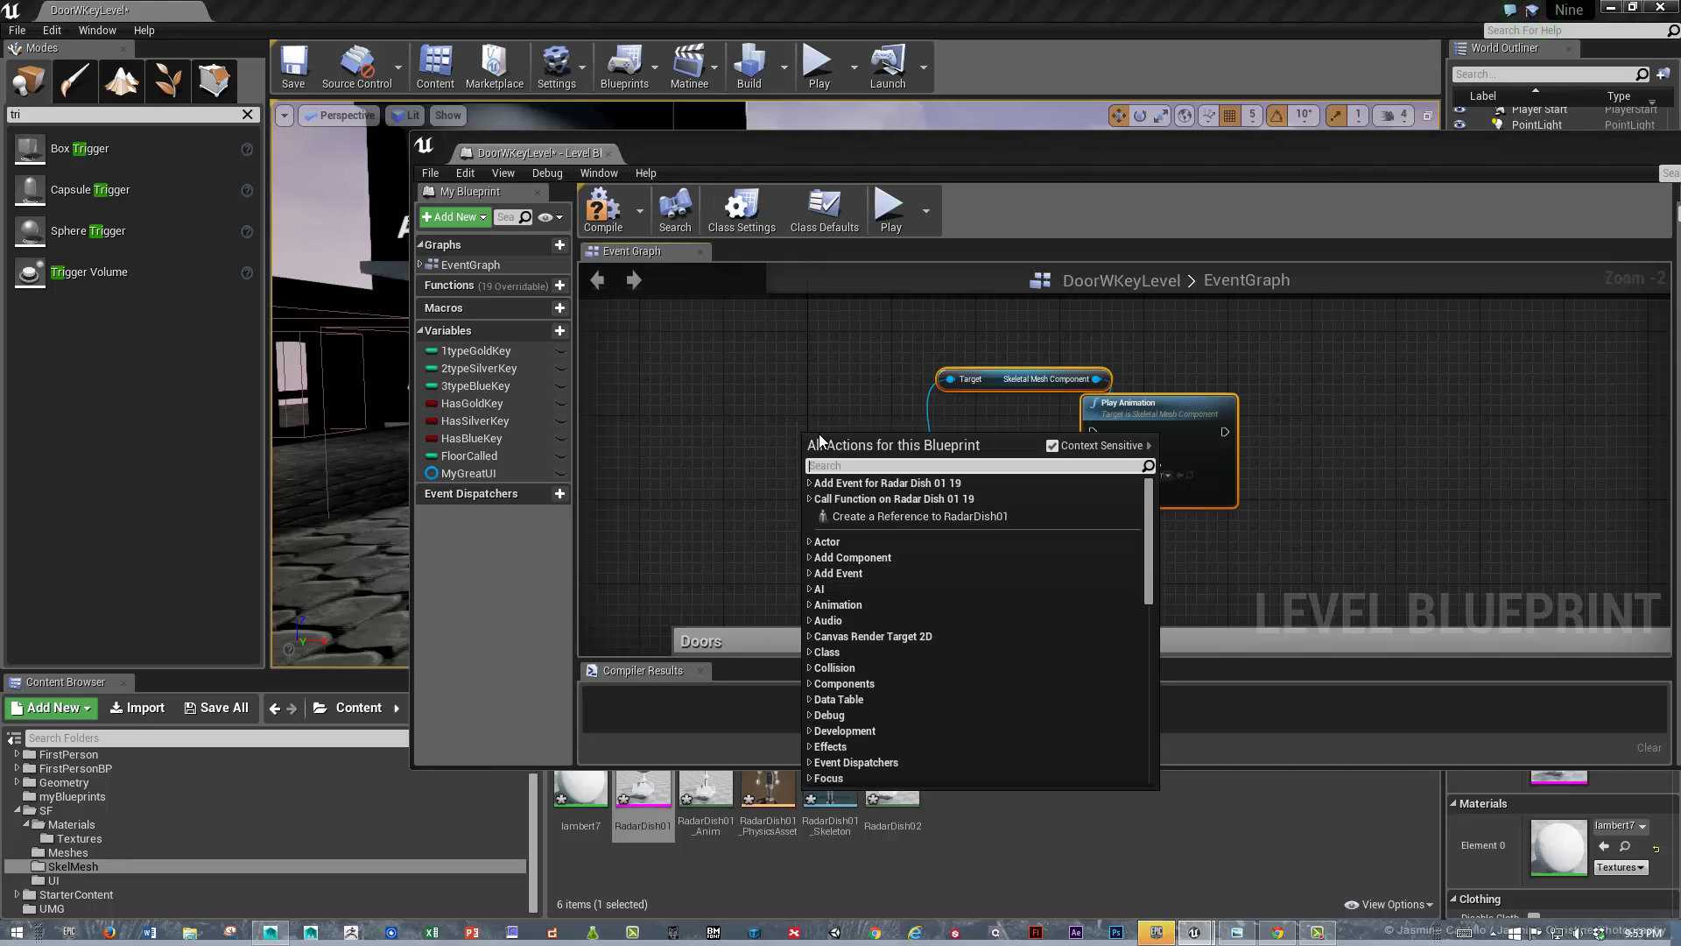
type("l")
key("Return")
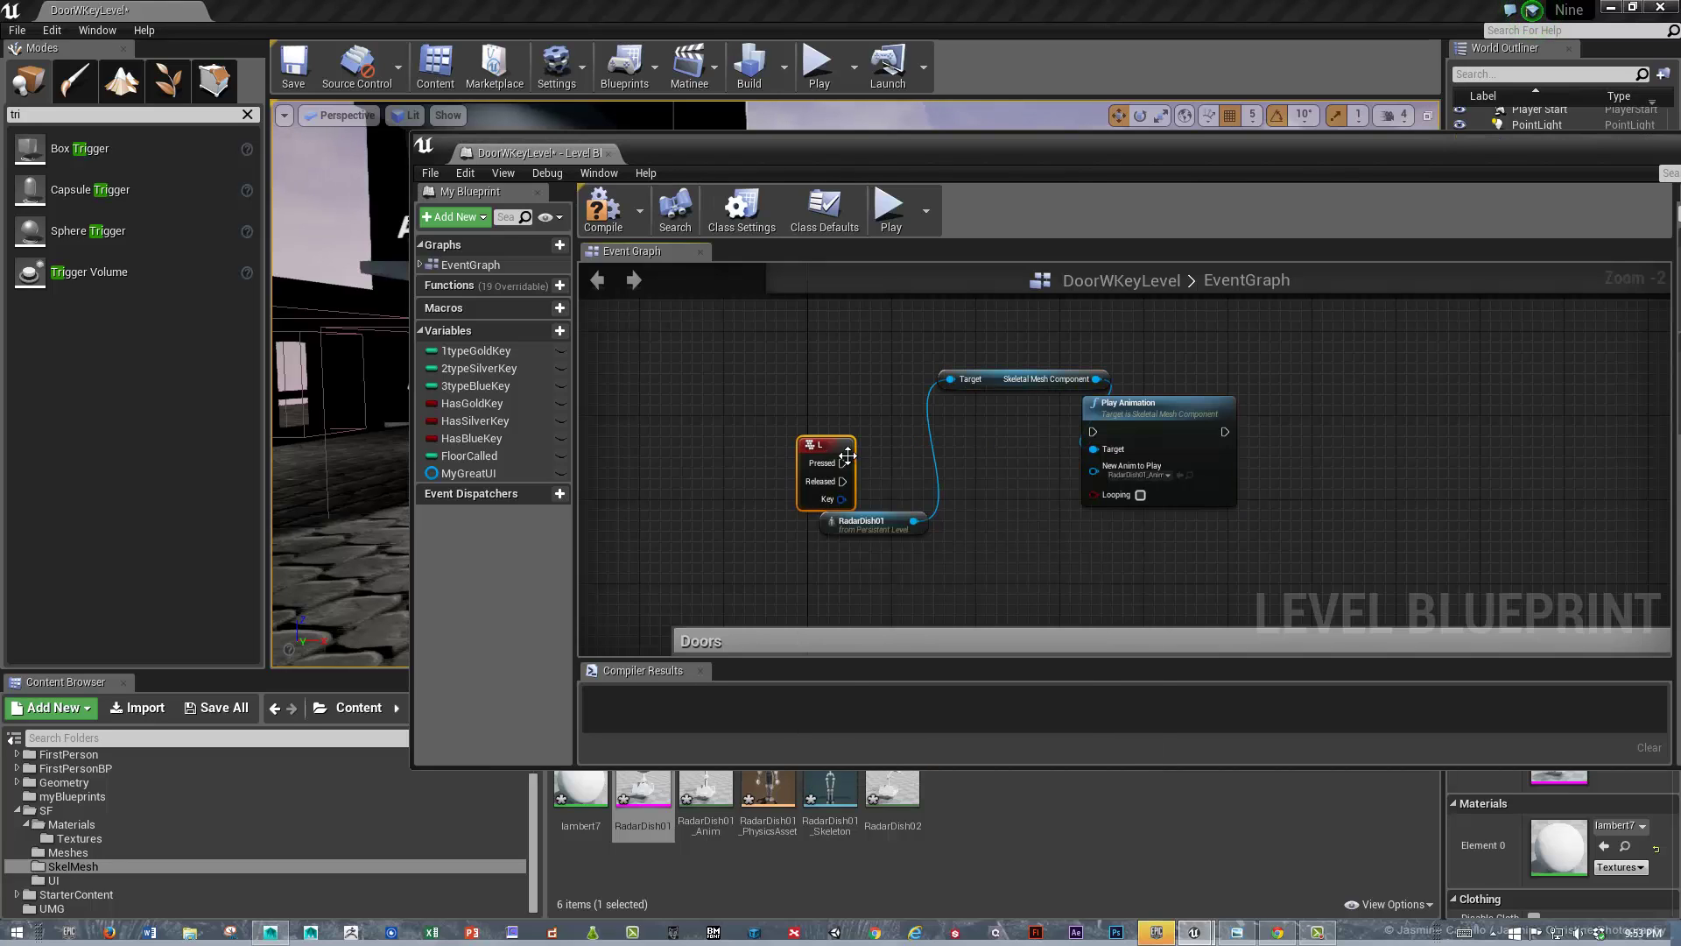
left_click_drag(842, 462, 1100, 434)
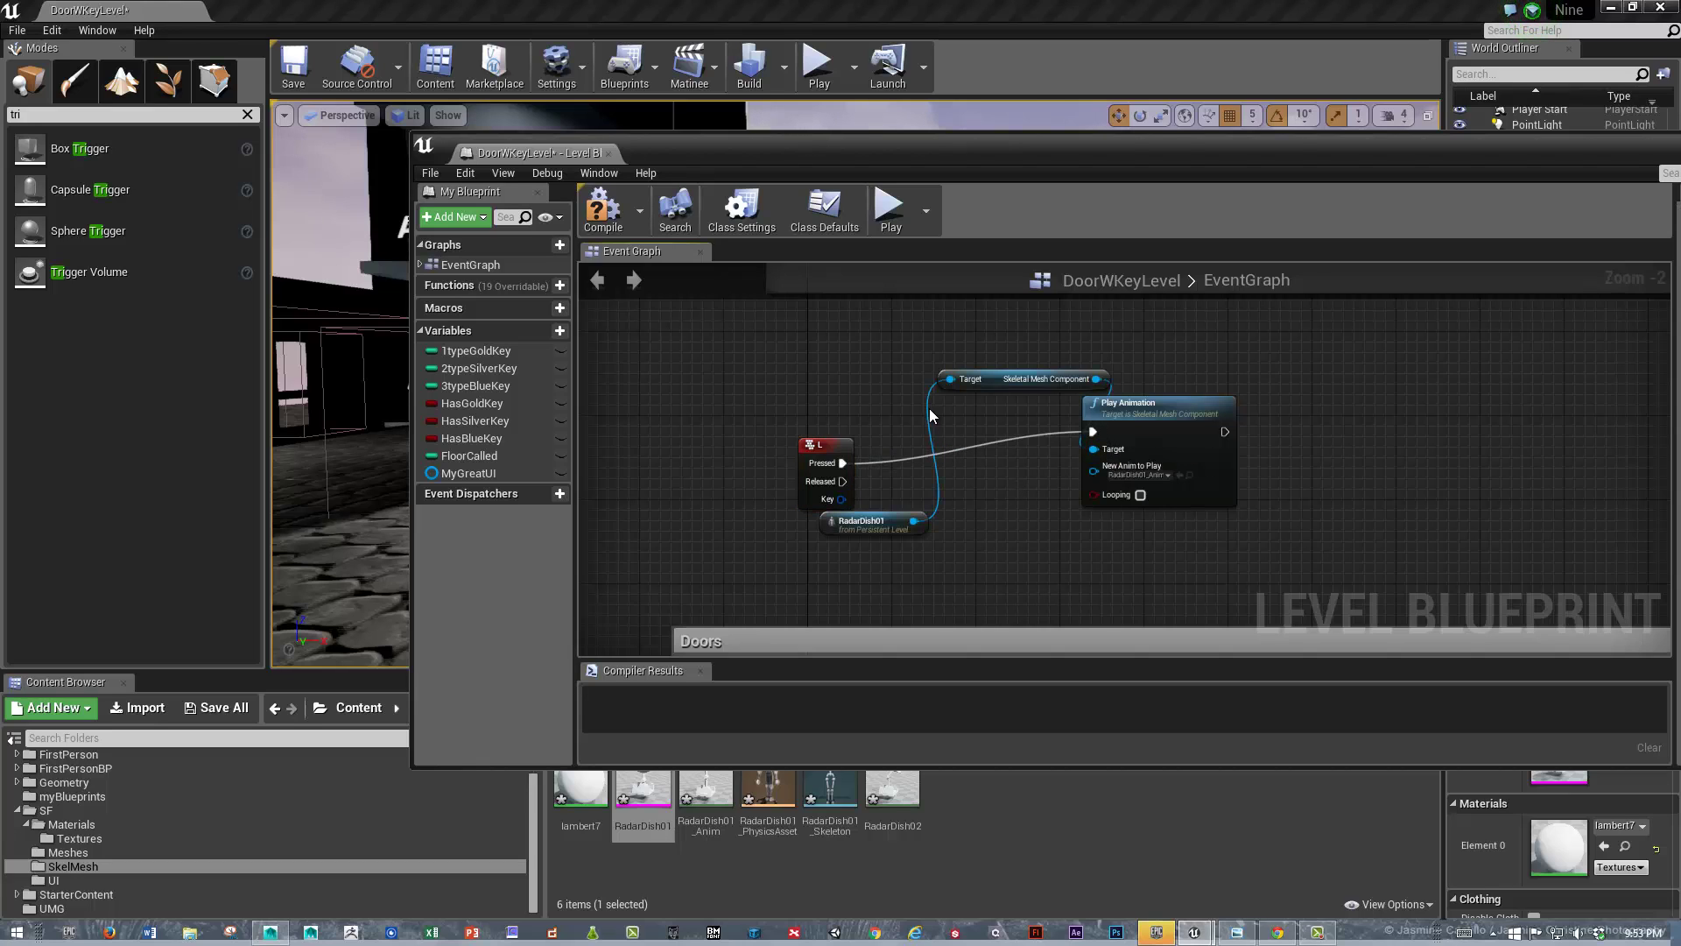
Duplicate the reference and Play Animation nodes and arrange the copies to the right
left_click_drag(879, 371, 1105, 531)
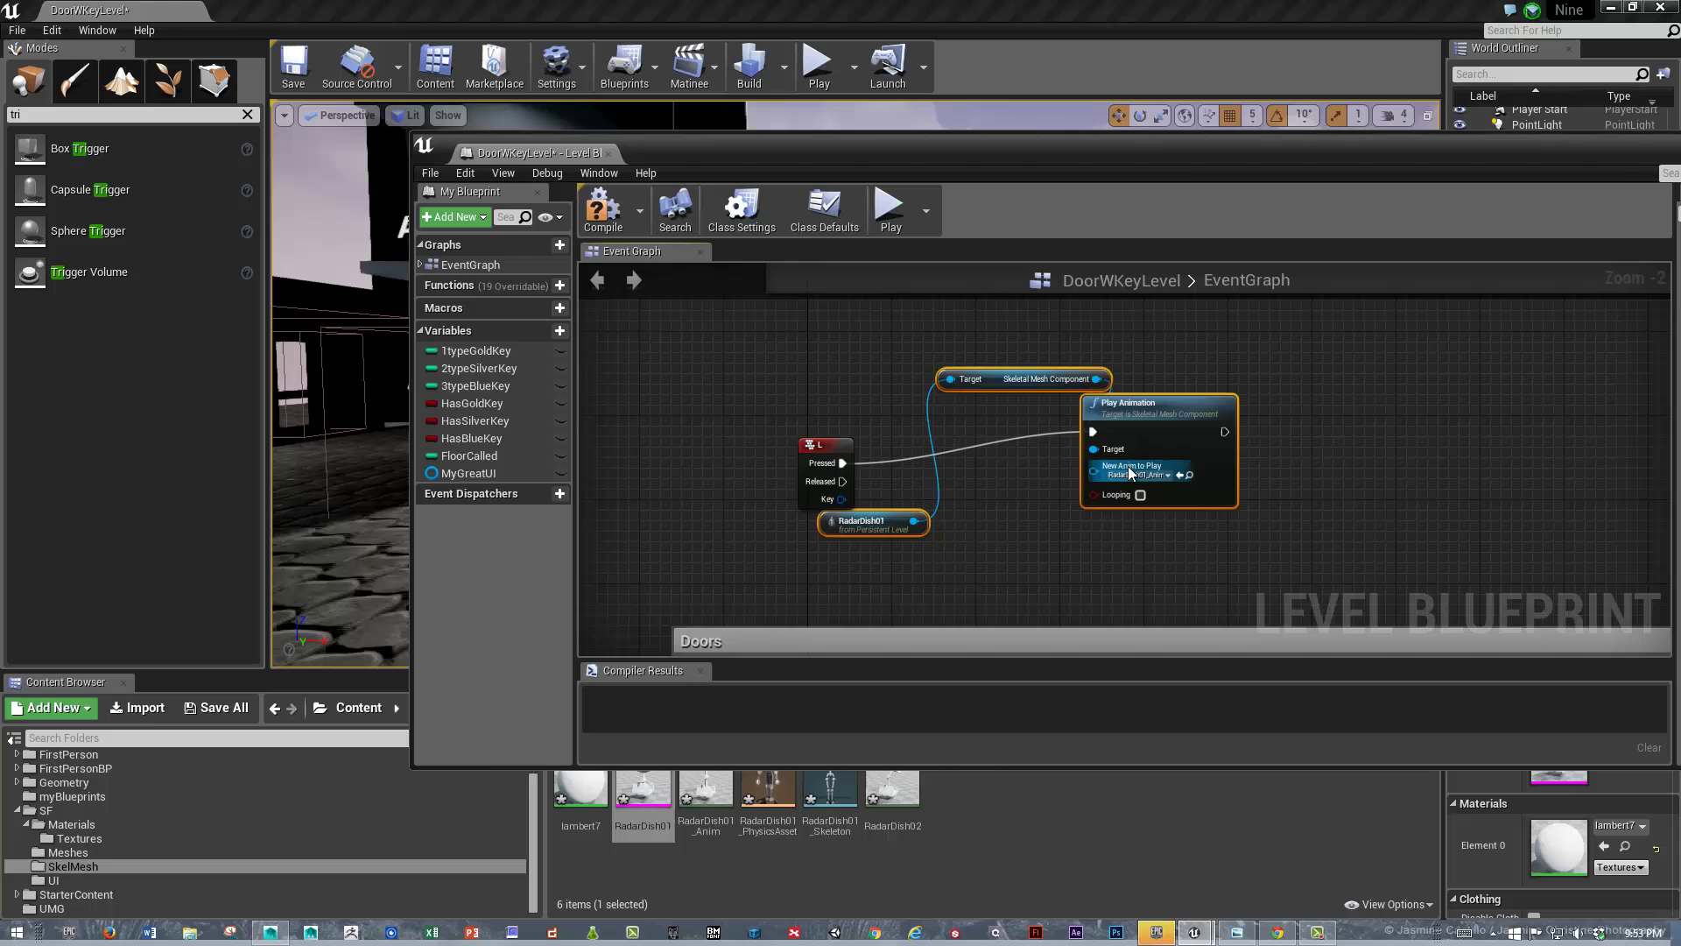
key("ctrl+c")
key("ctrl+v")
left_click_drag(1184, 434, 1405, 445)
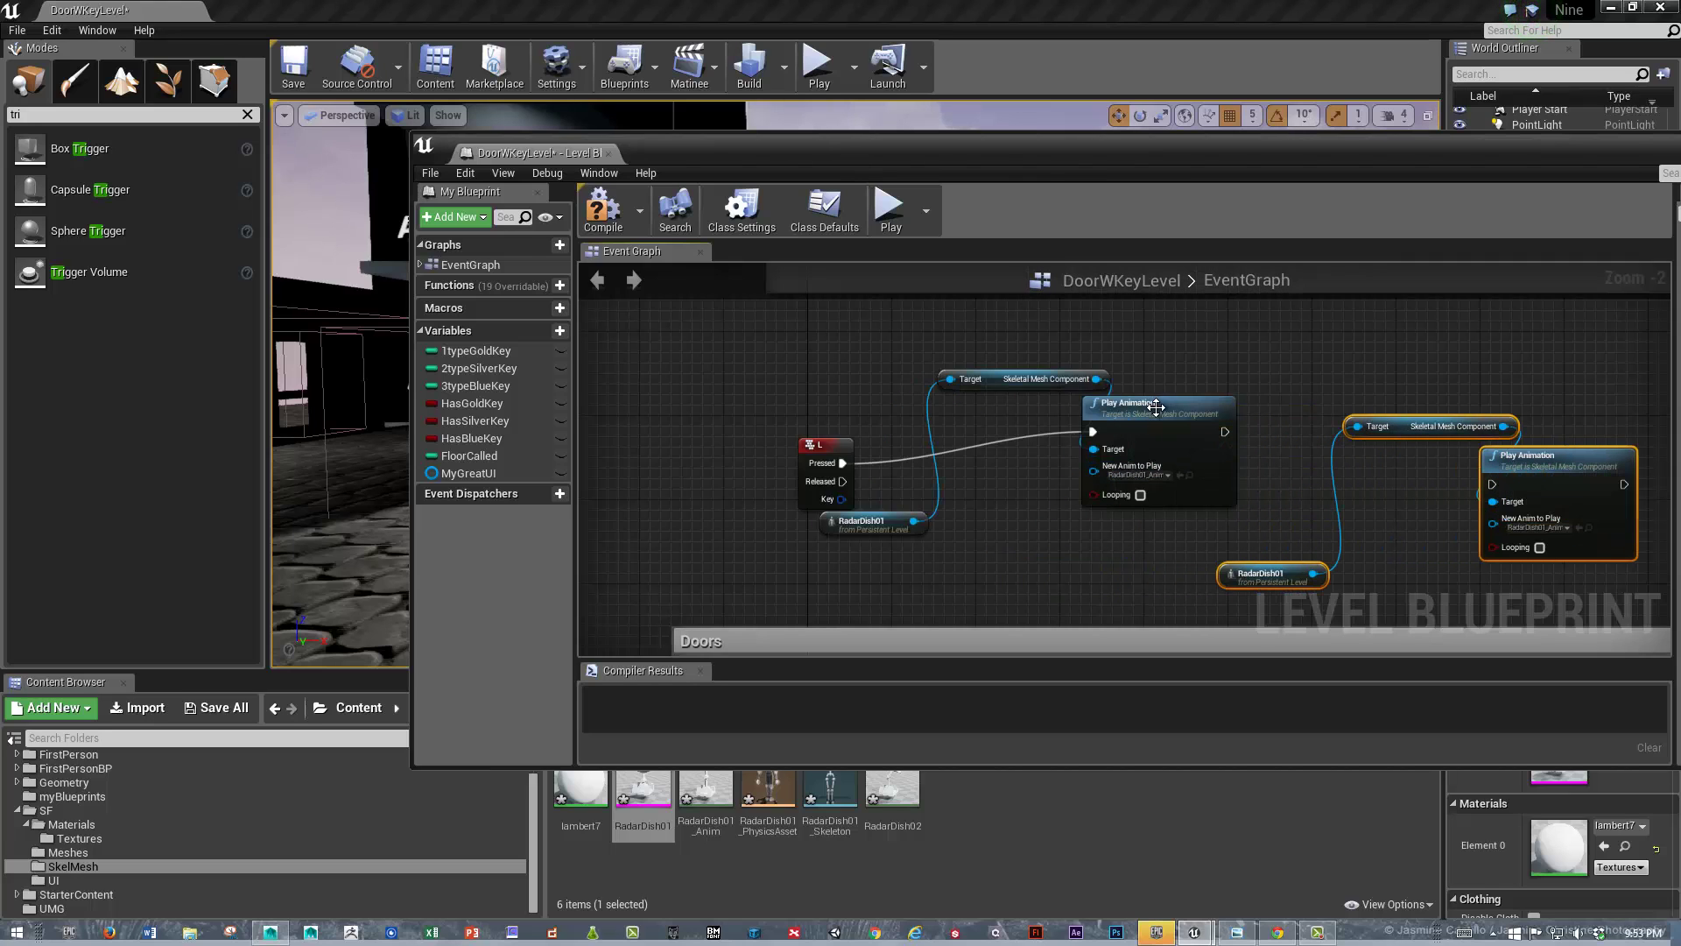
left_click_drag(1156, 407, 1156, 354)
Trigger the copied node with an O key event, looping RadarDish02
right_click(1147, 503)
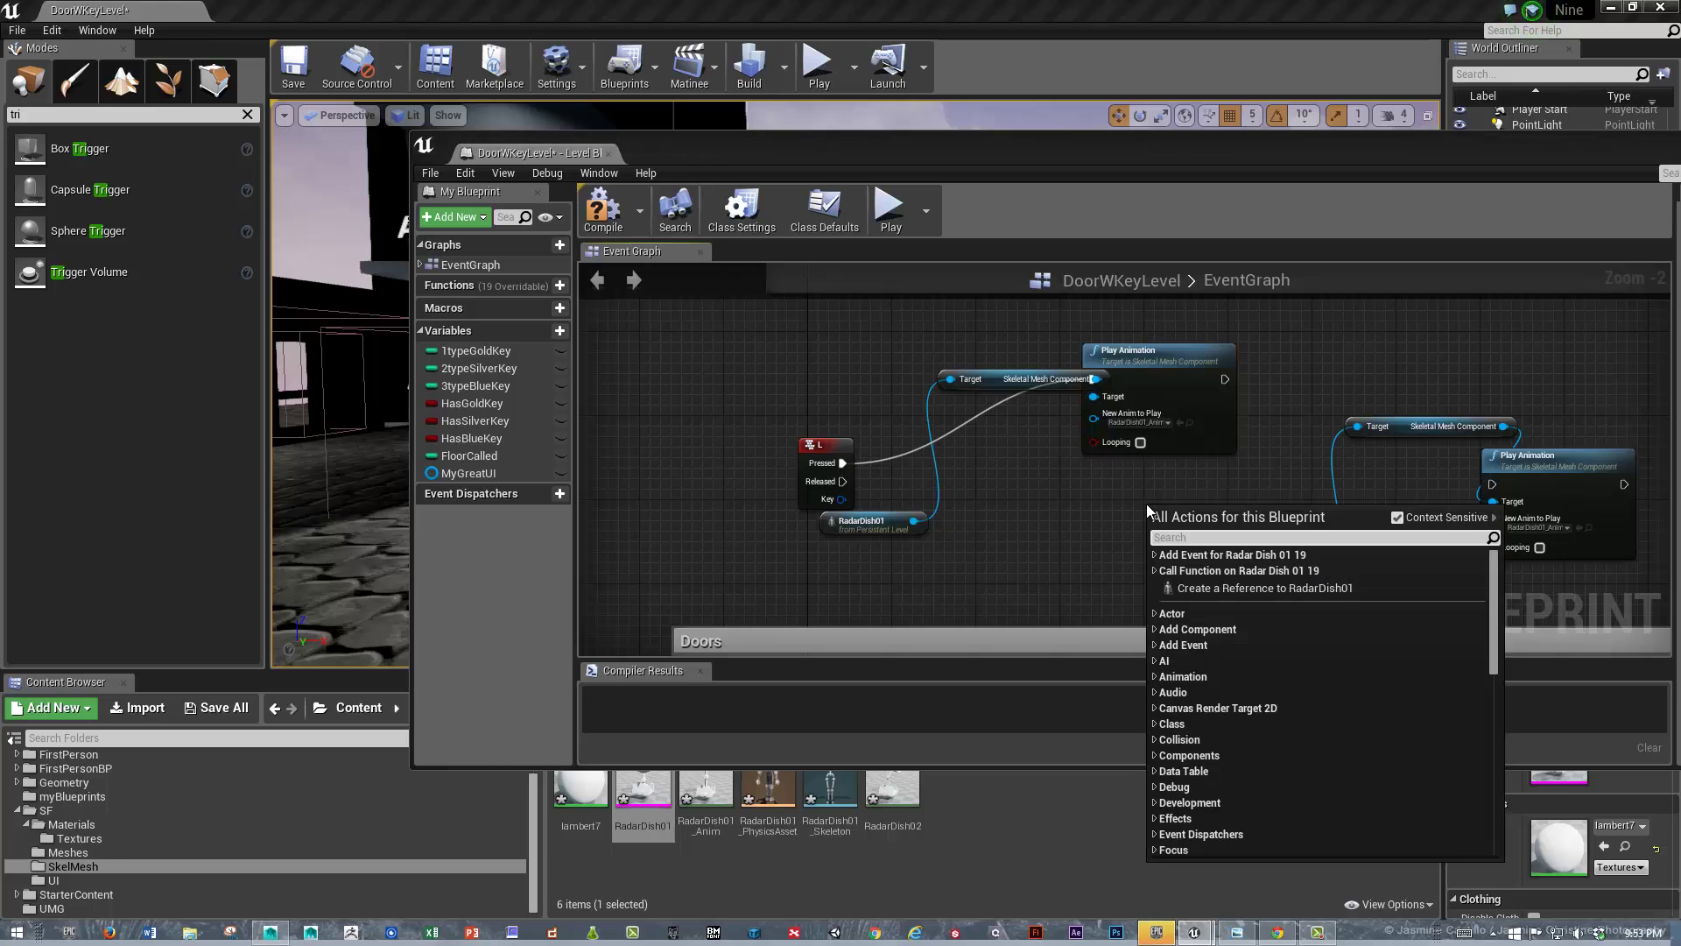
type("o")
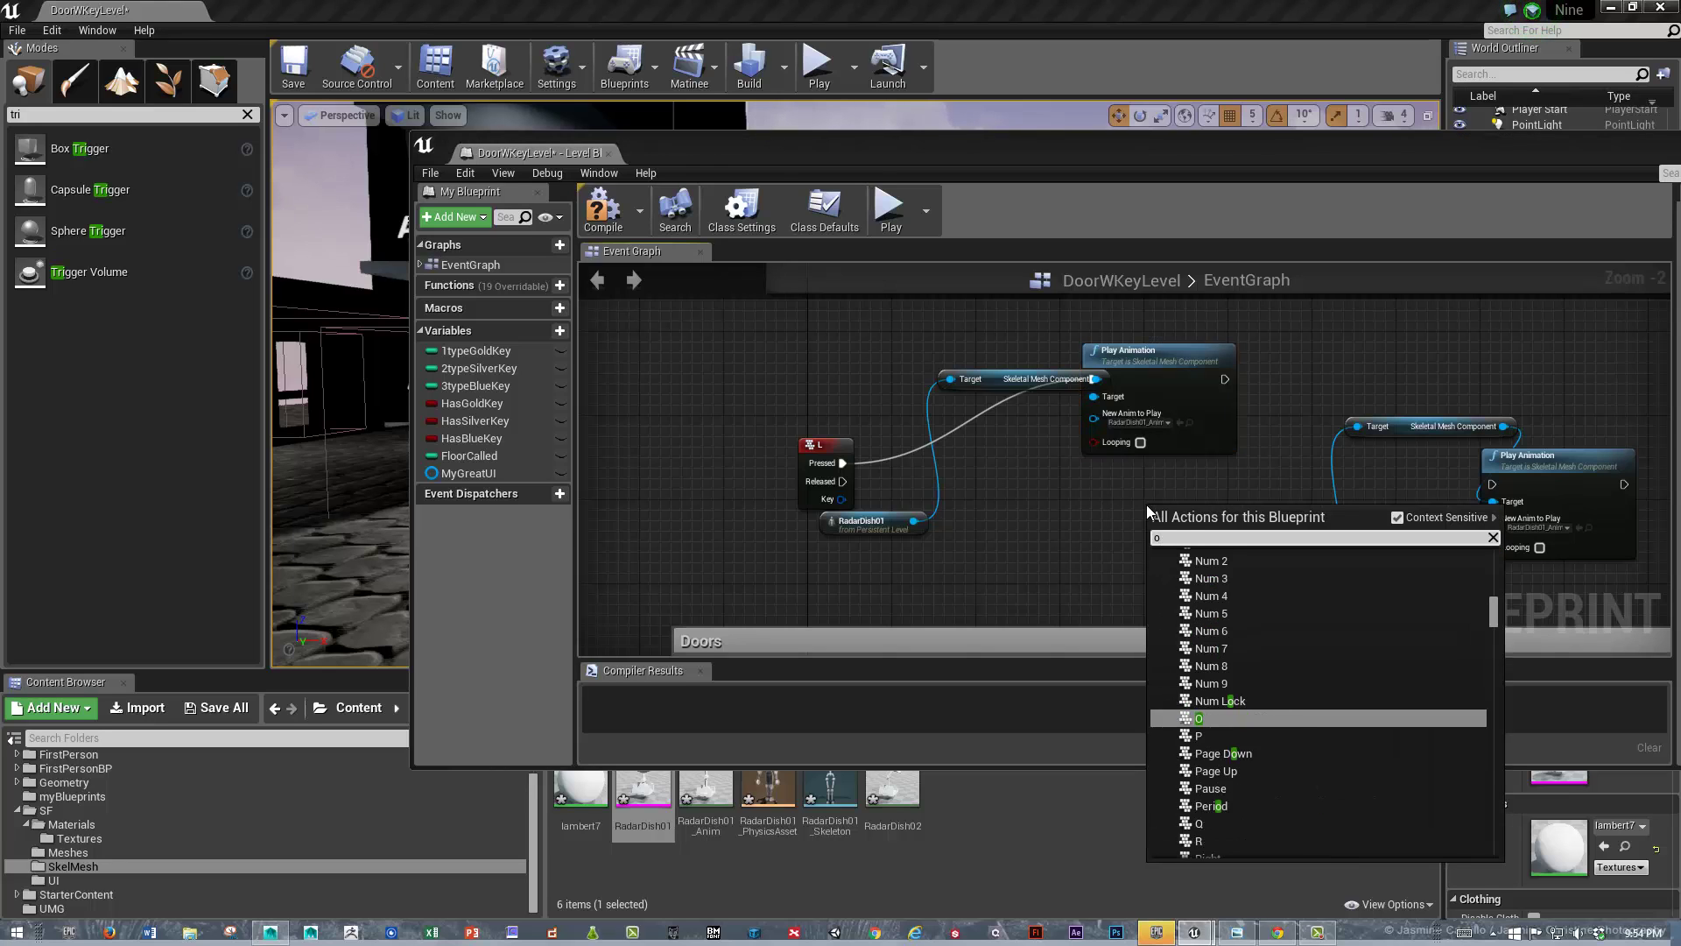
key("Return")
left_click_drag(1189, 527, 1495, 487)
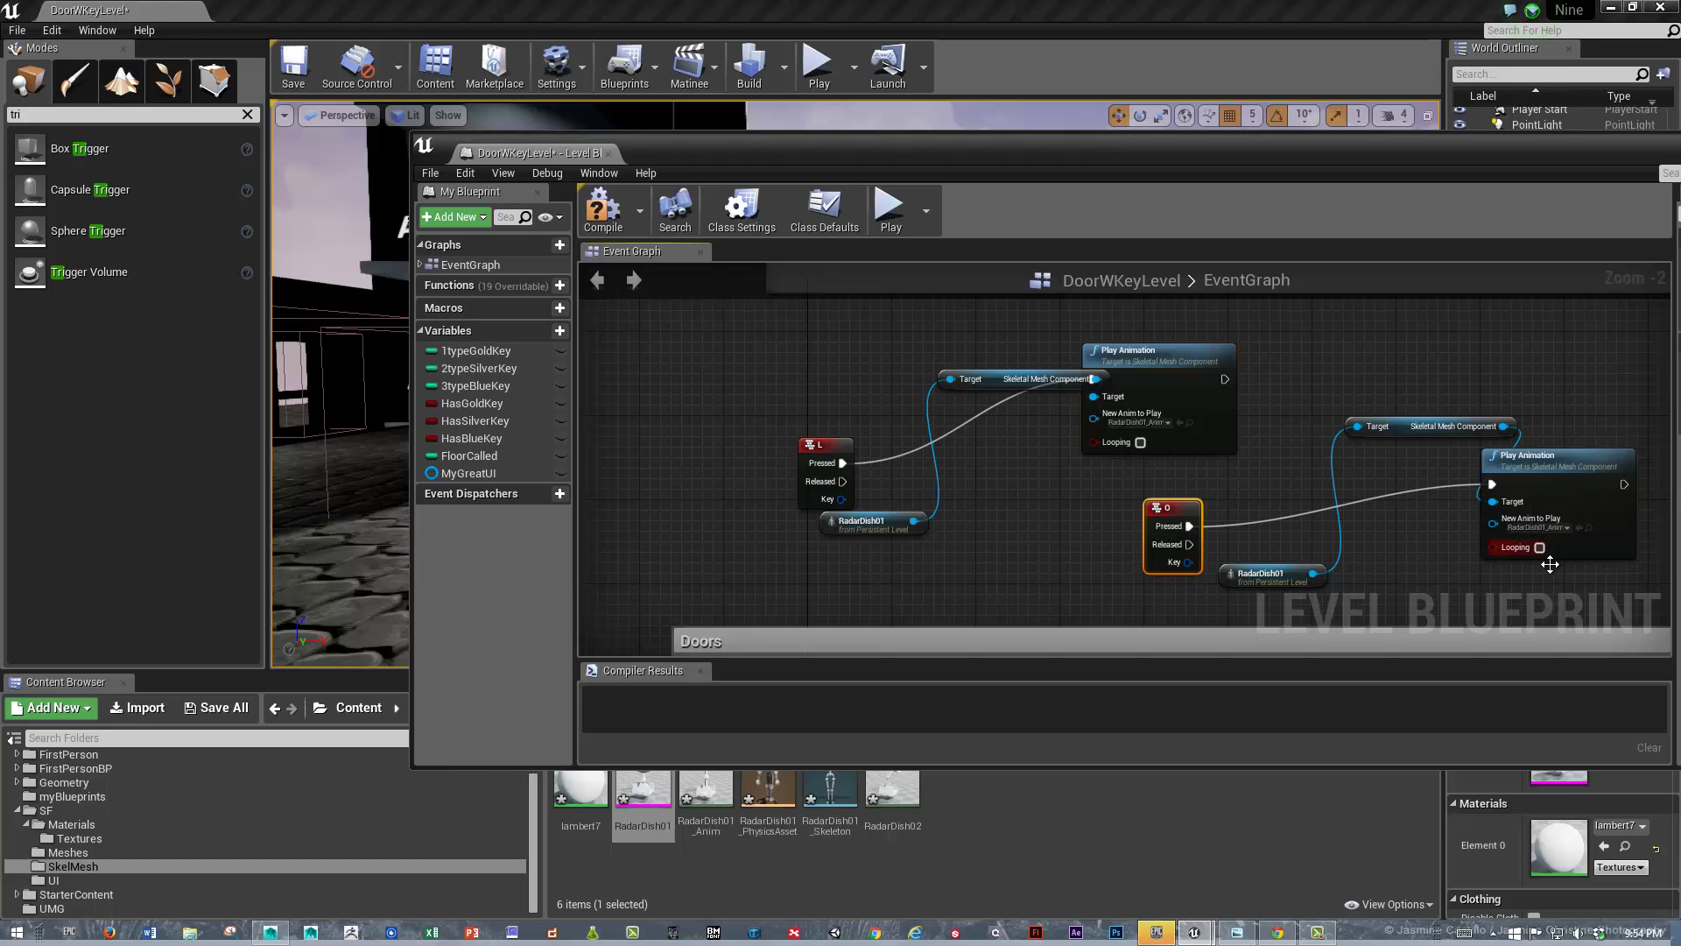
left_click(1539, 547)
left_click_drag(1439, 543, 1356, 529)
left_click(1520, 526)
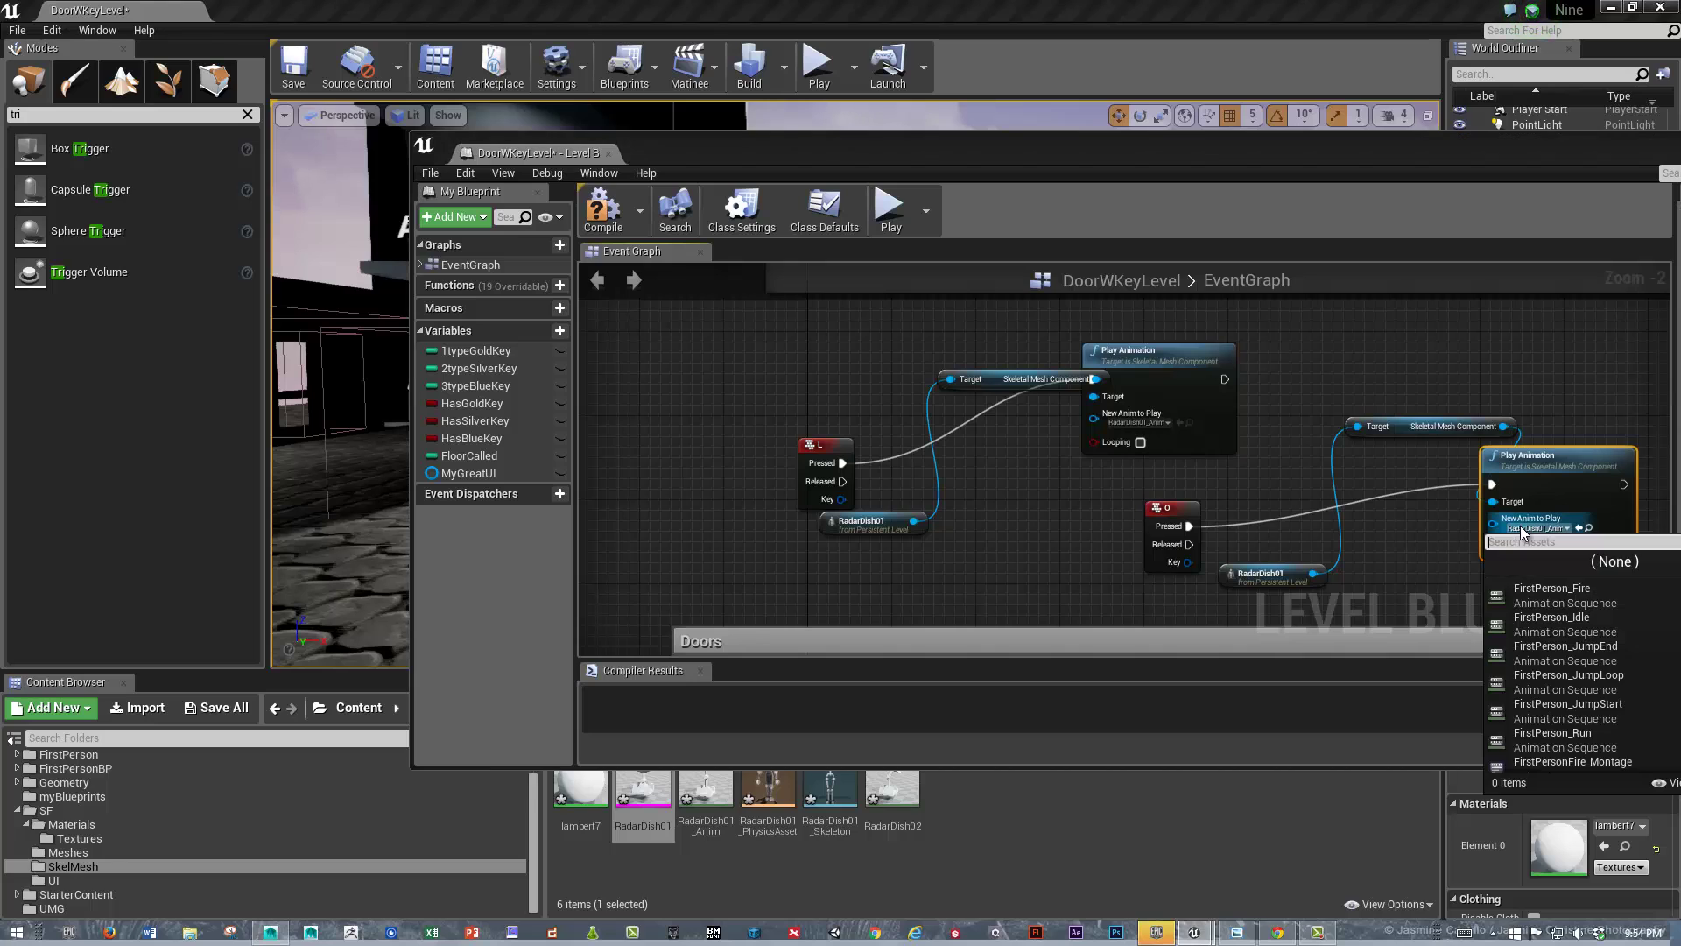
type("rad")
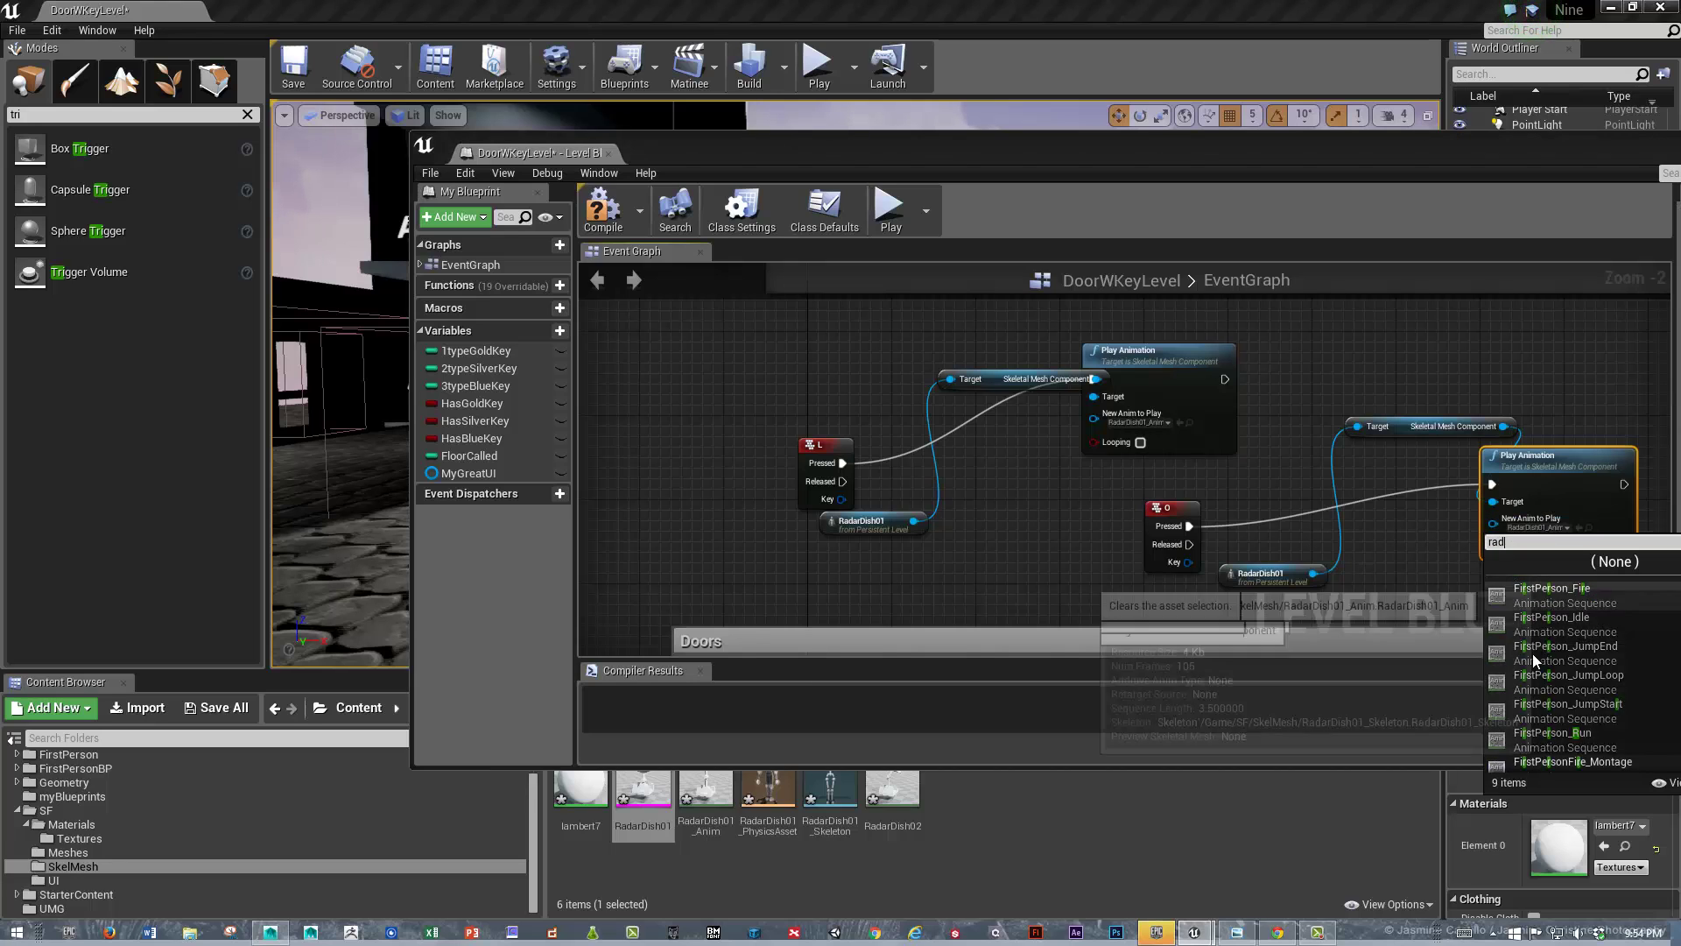
left_click(1548, 618)
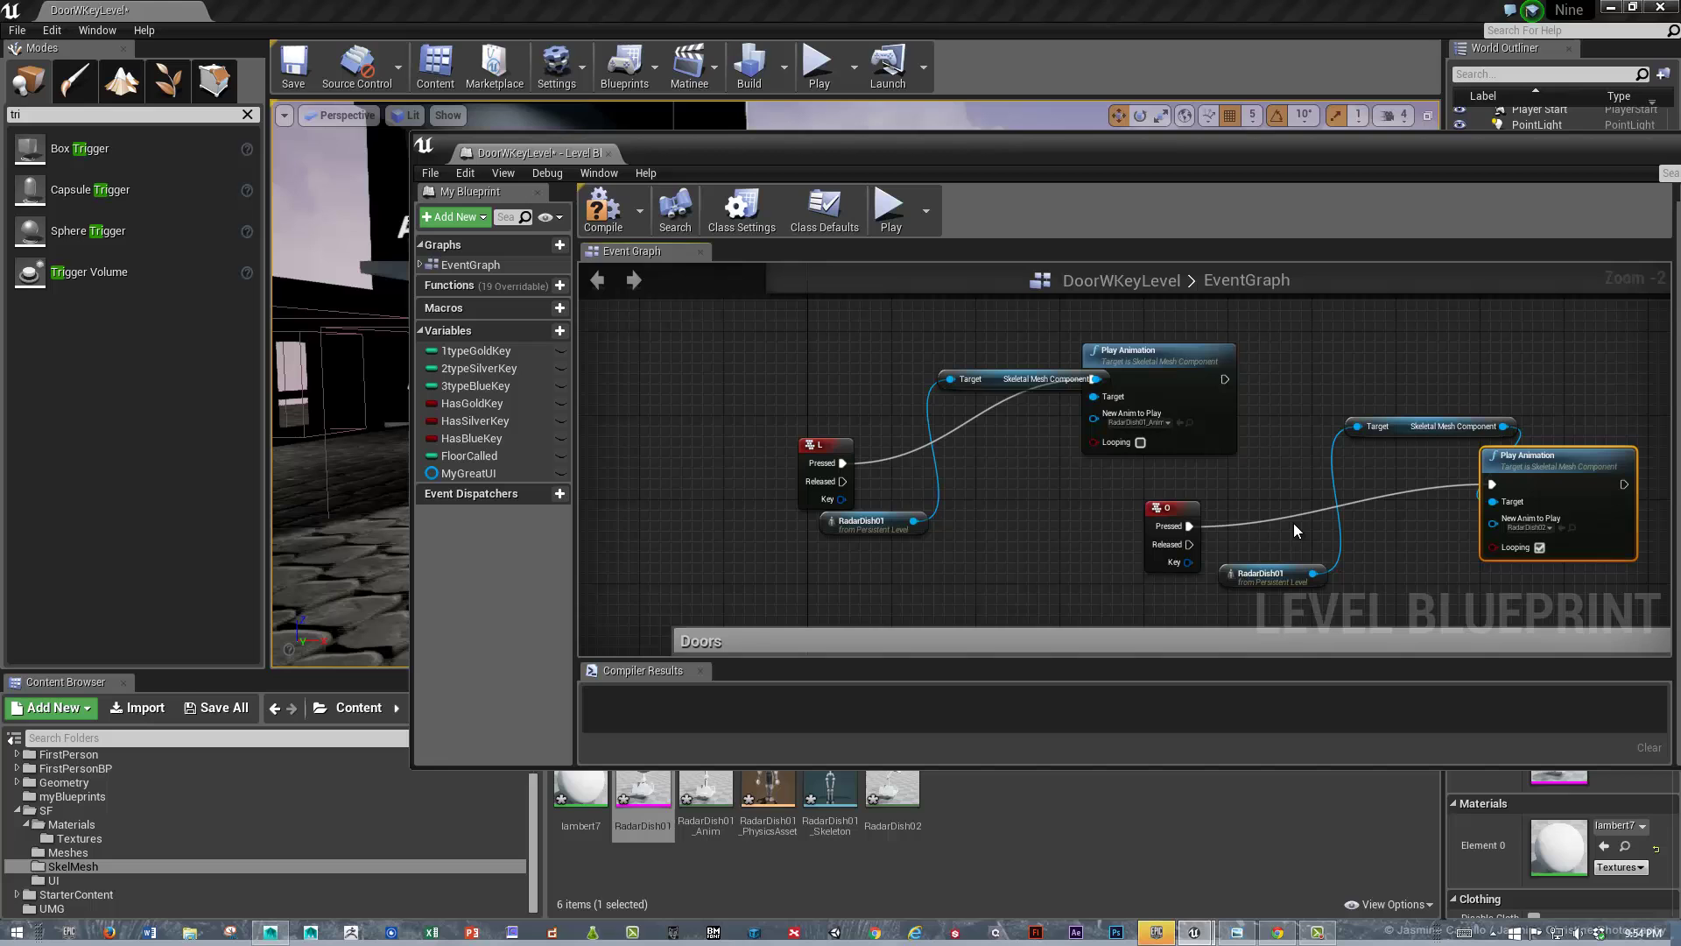
Compile the level blueprint and close its window
left_click(585, 226)
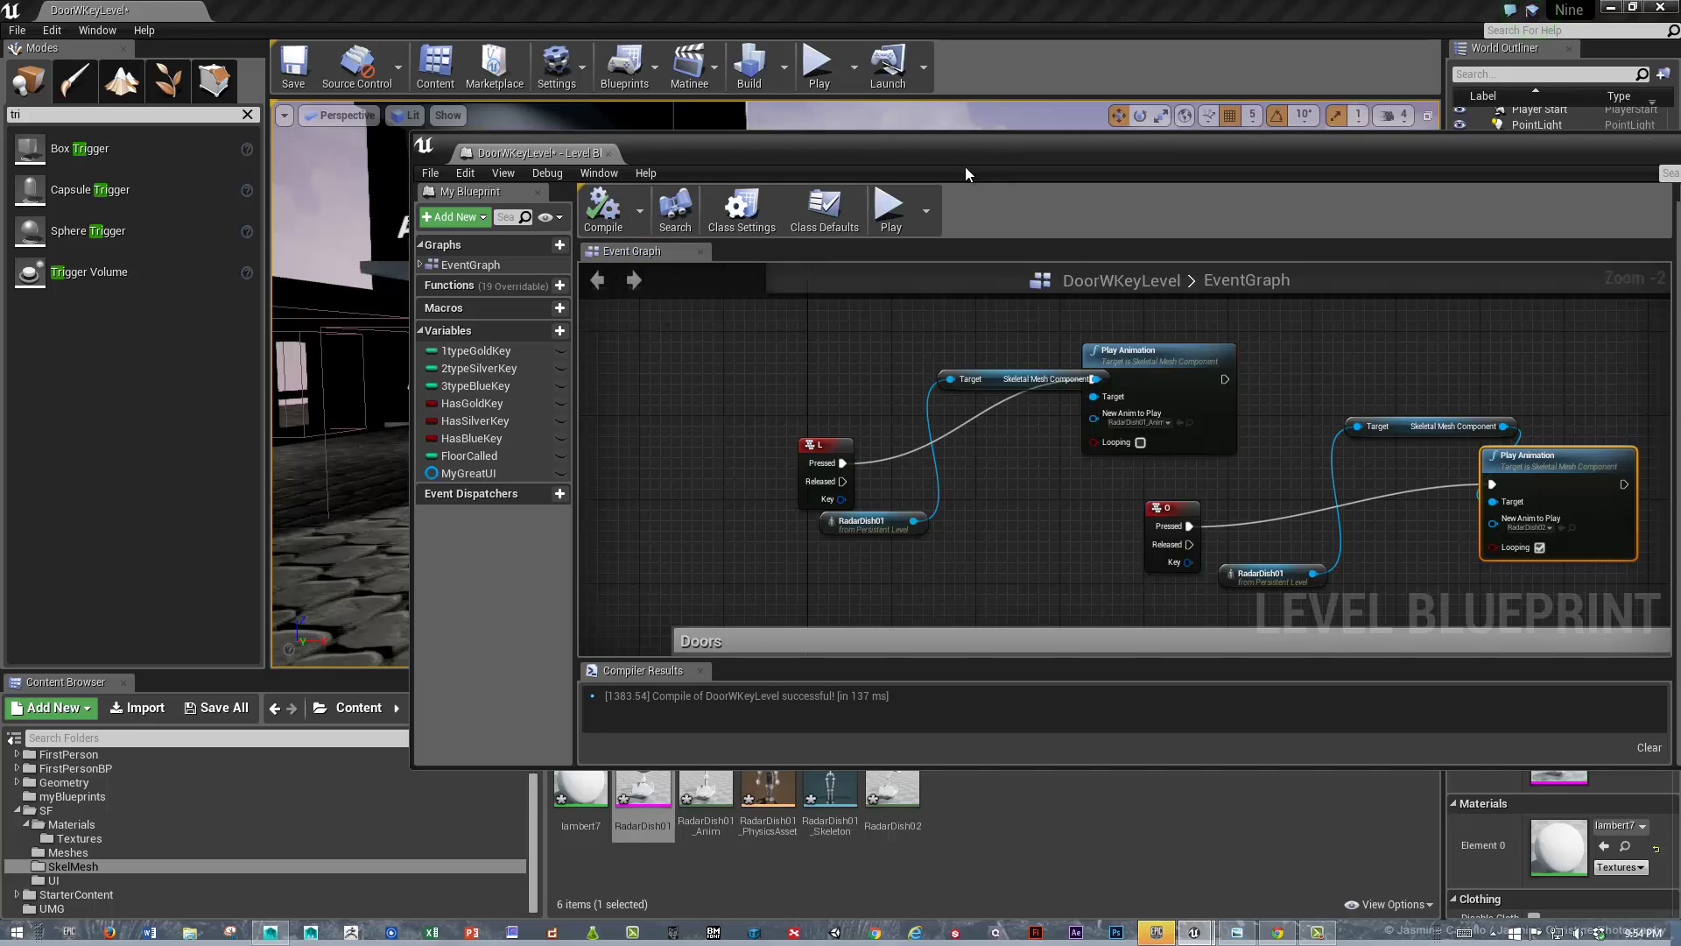
left_click_drag(965, 158, 749, 186)
left_click(1621, 169)
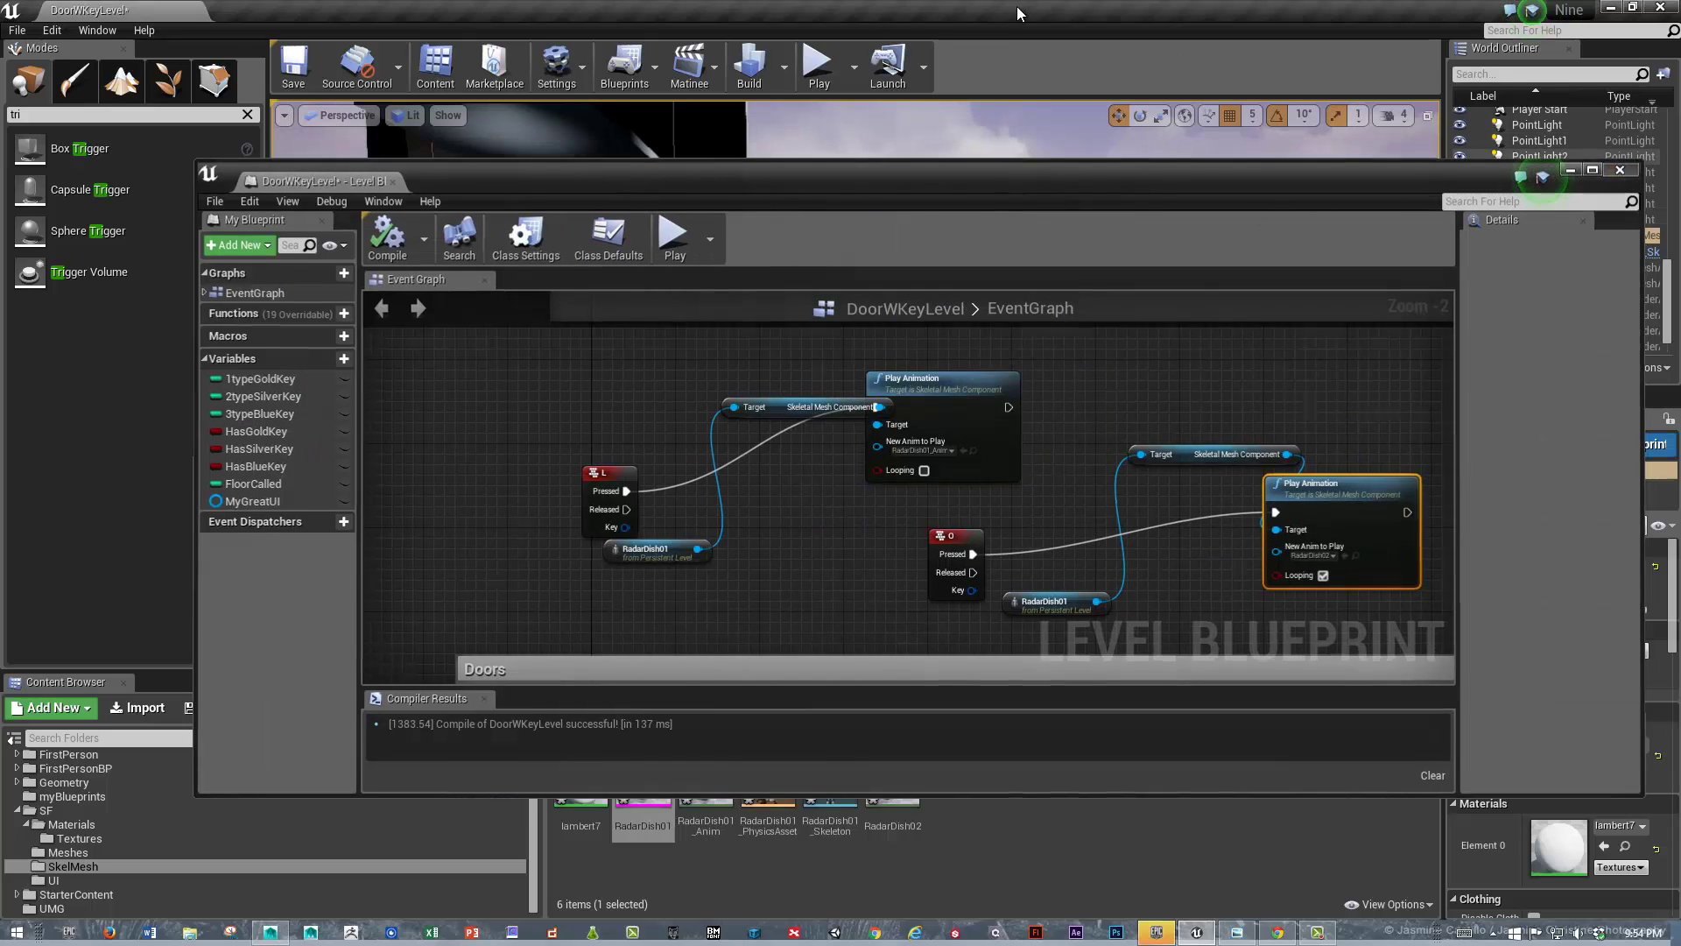
Play the level, walk to the radar dish to watch it animate, then stop
left_click(821, 67)
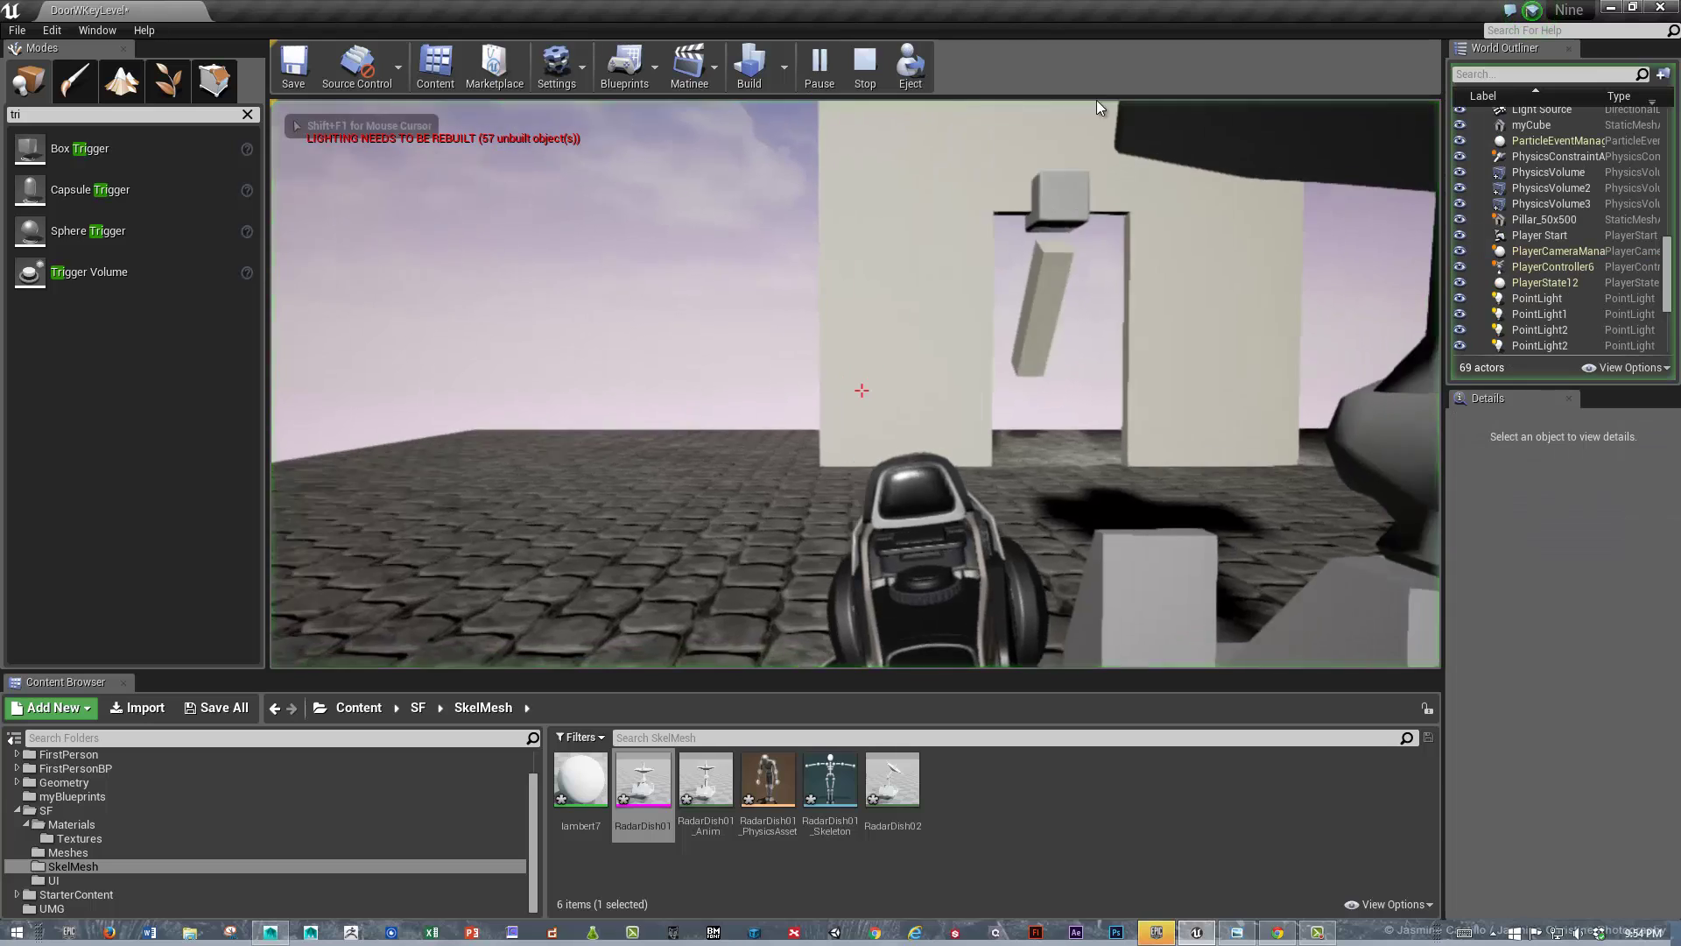
key("s")
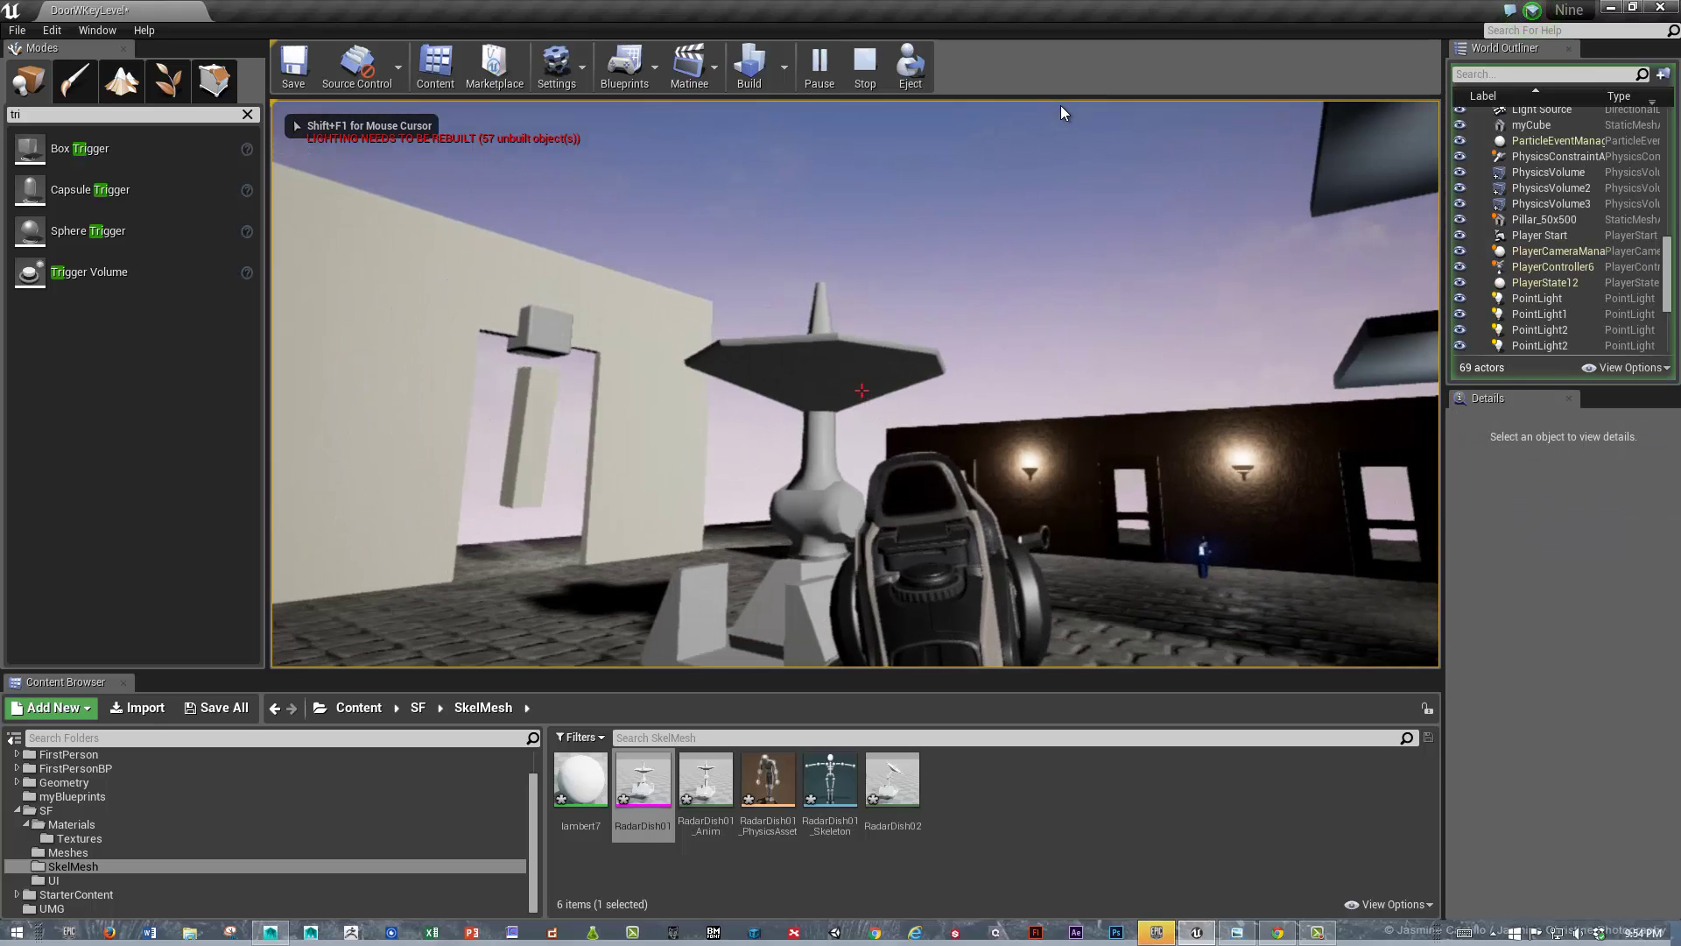
key("w")
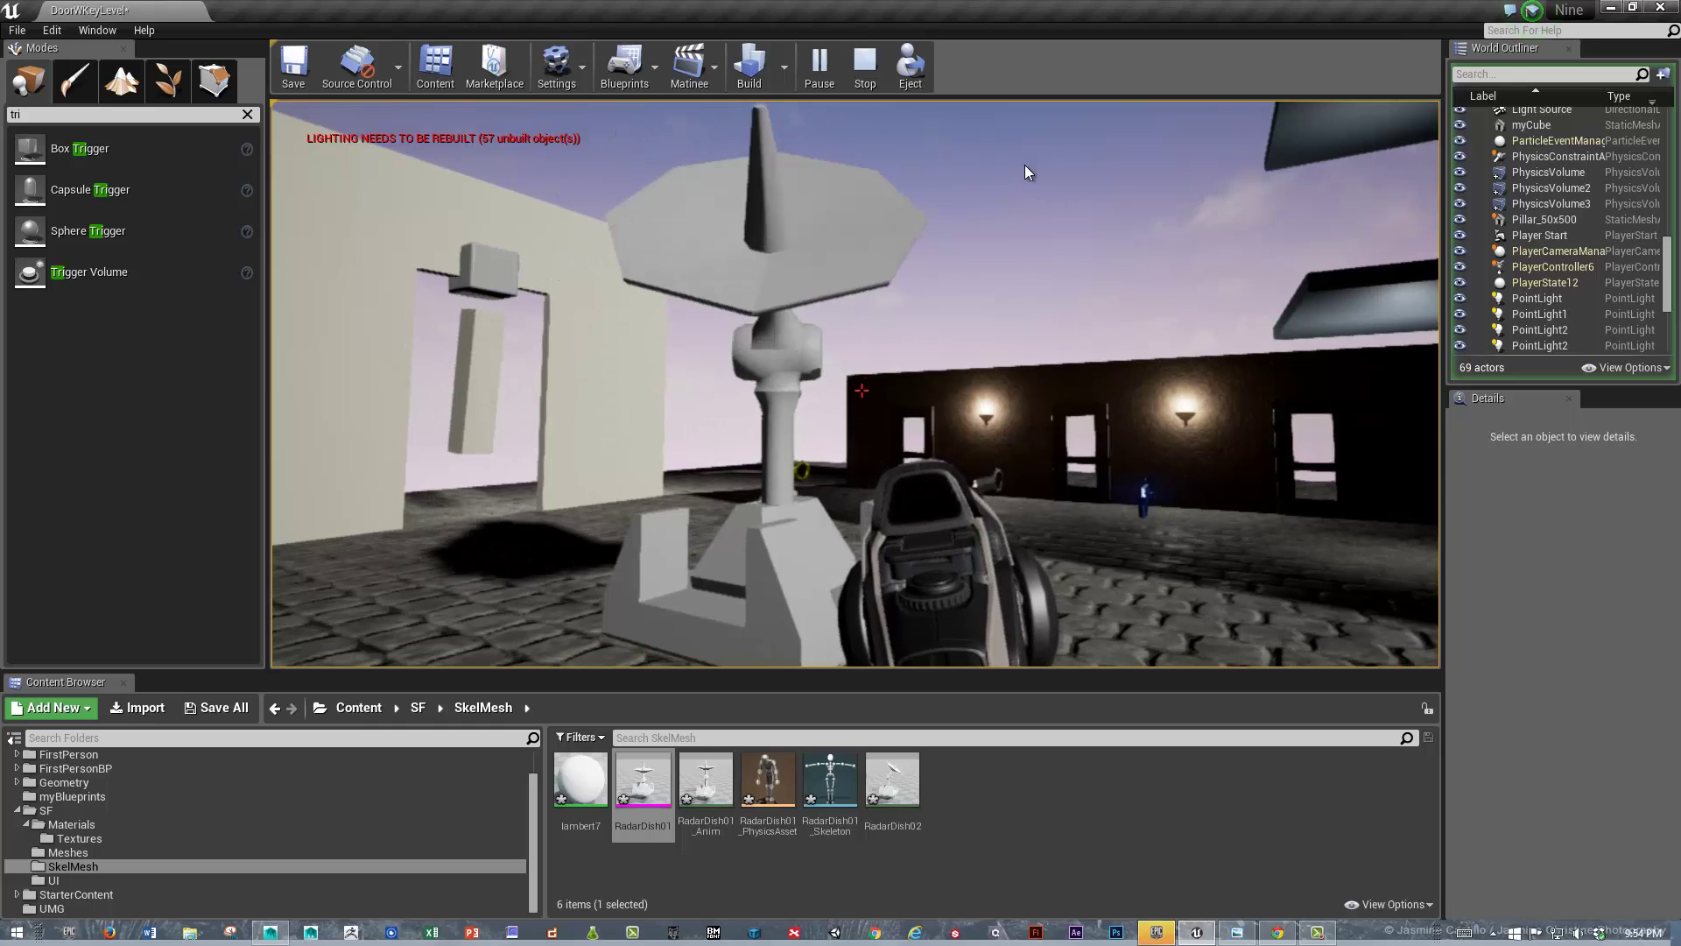
key("Escape")
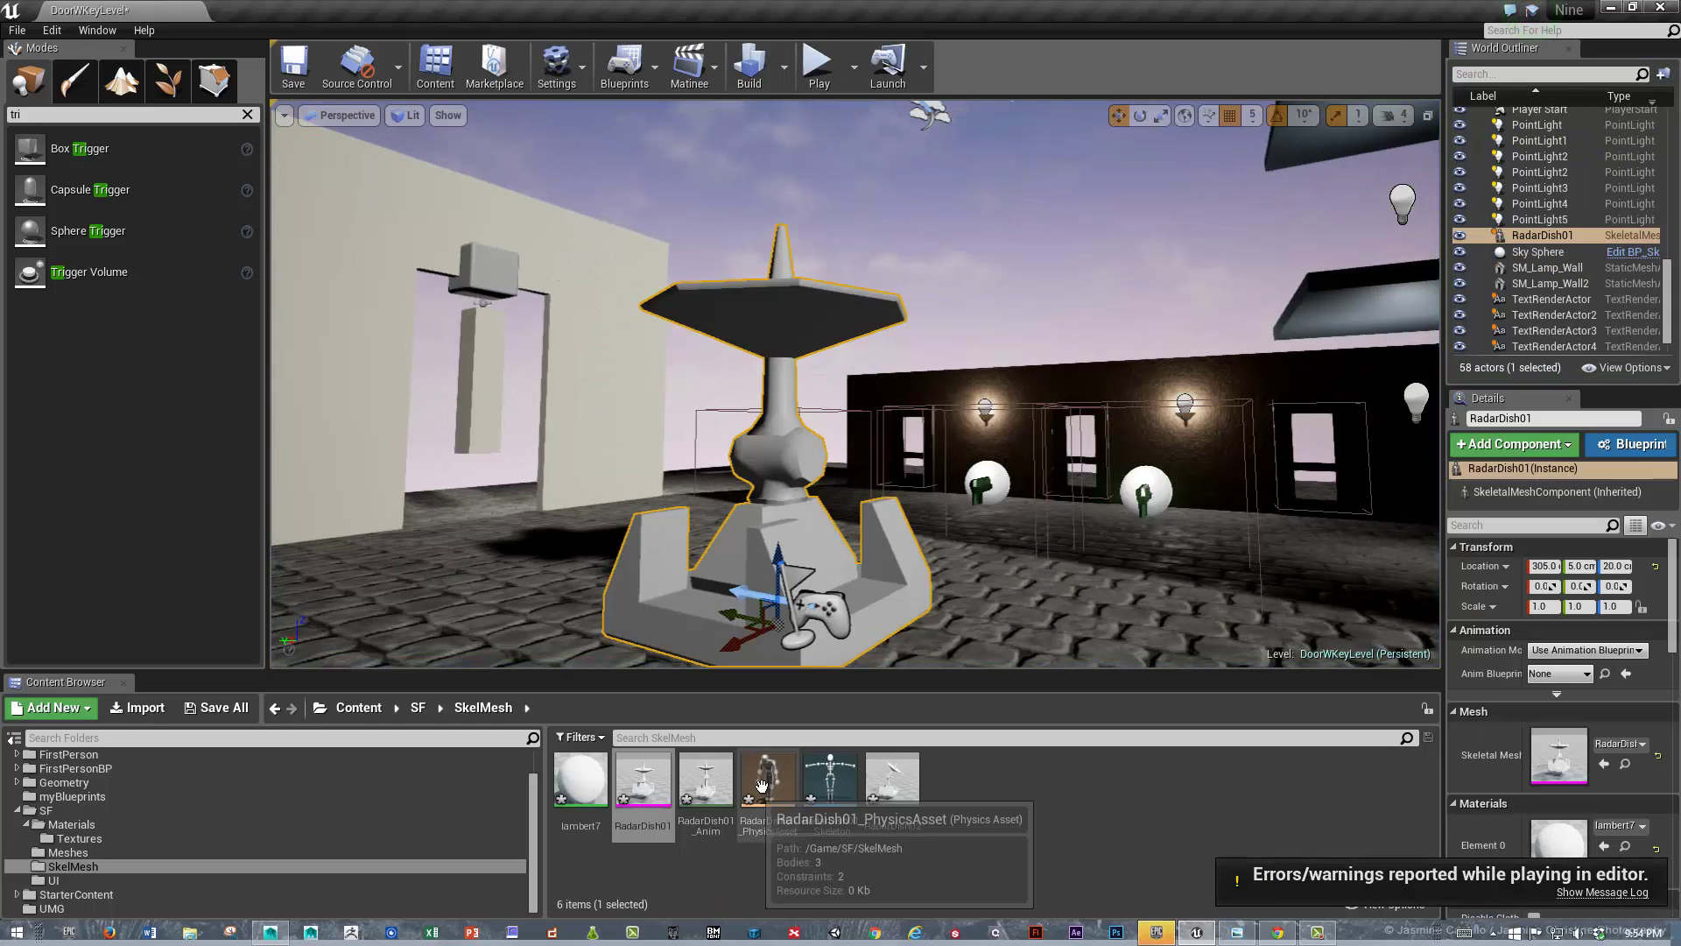